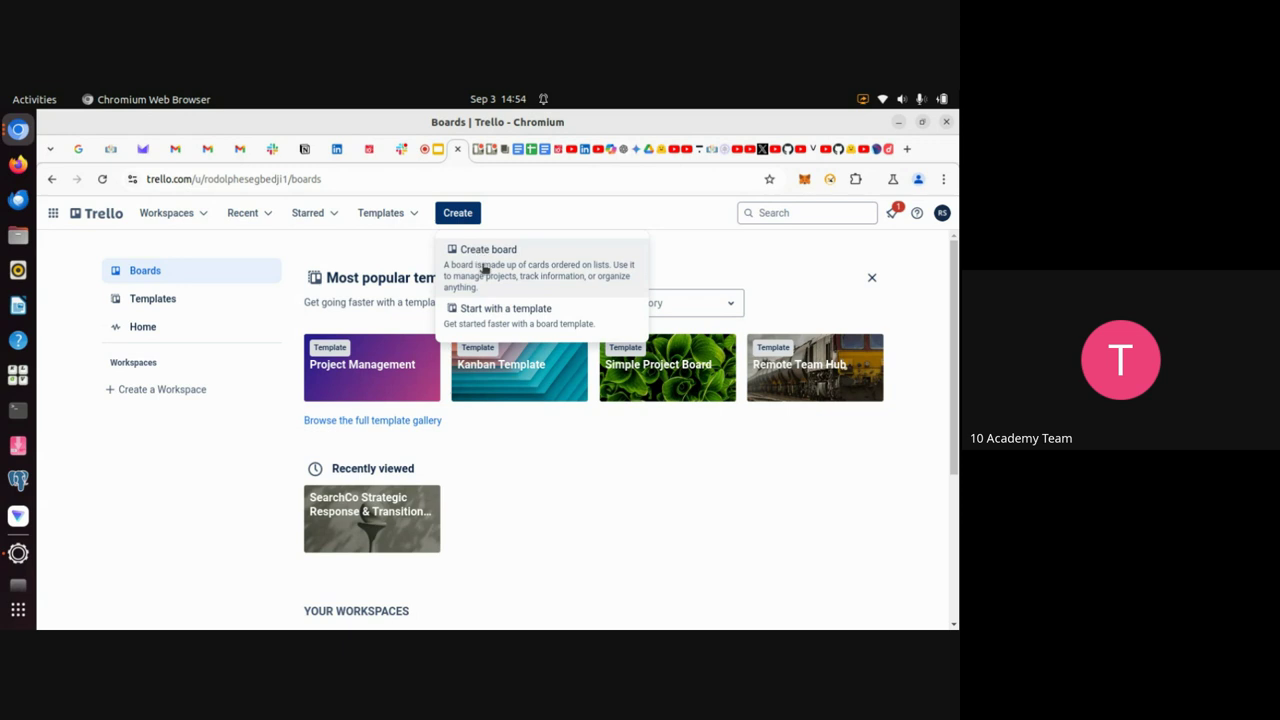
Open the form for creating a new board and go to its title
left_click(487, 259)
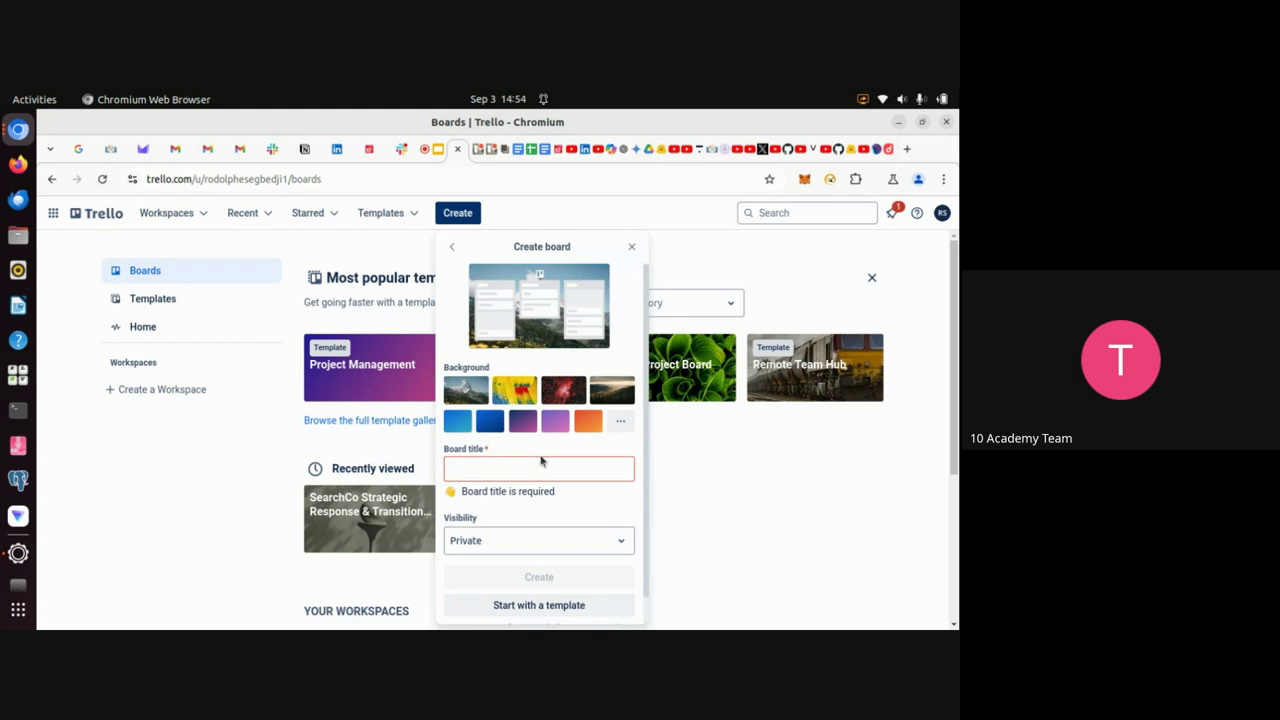
left_click(475, 466)
Switch to the Google Meet call to check on the participants, and return to the Trello board form
left_click(424, 150)
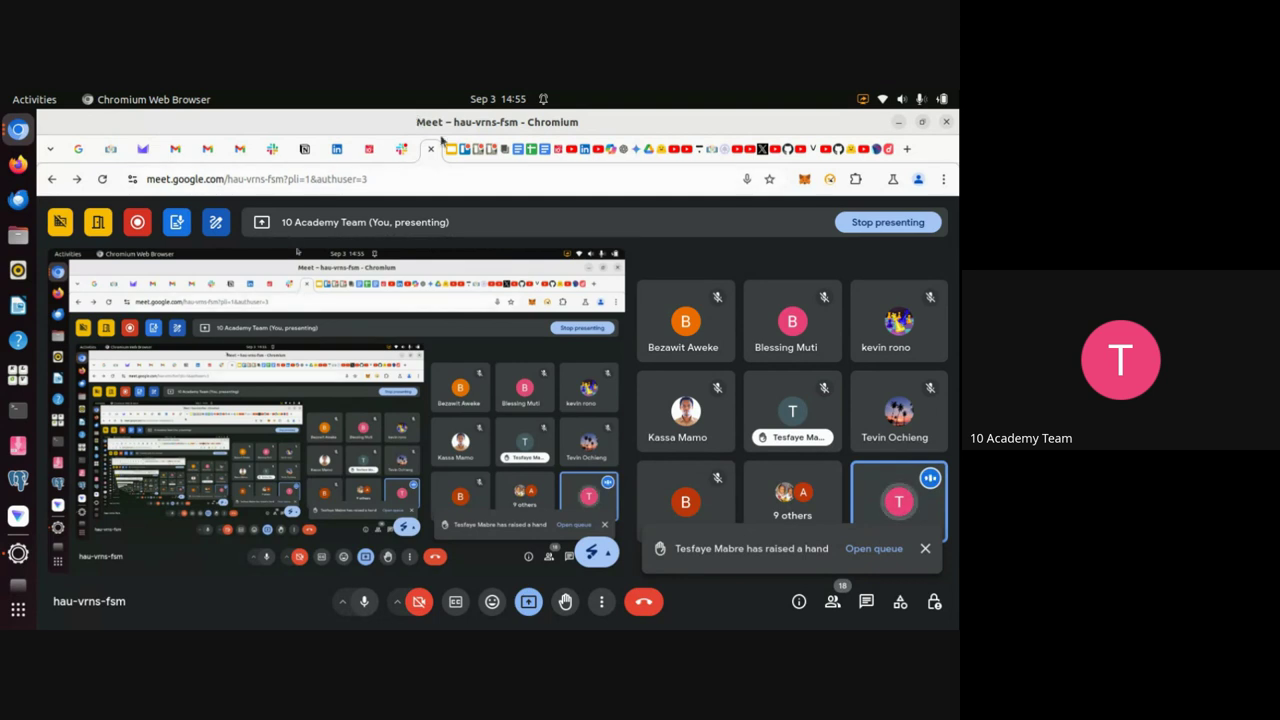
mouse_move(455, 153)
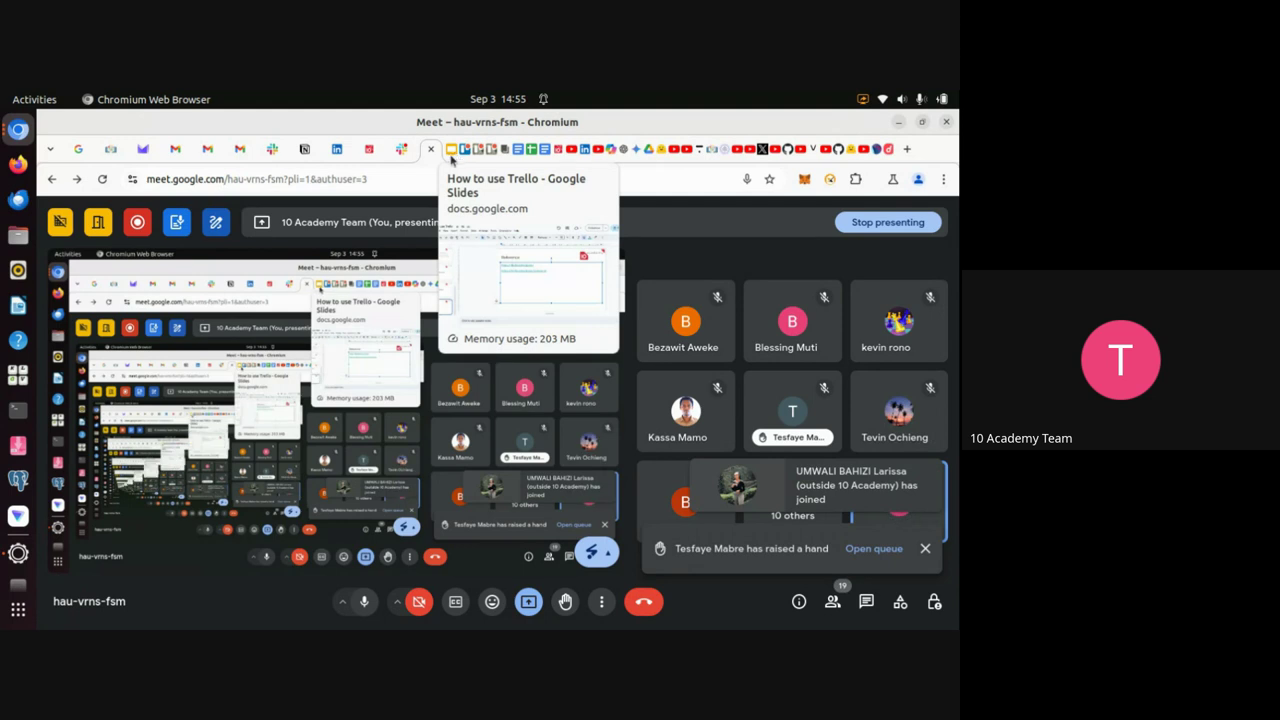
left_click(462, 158)
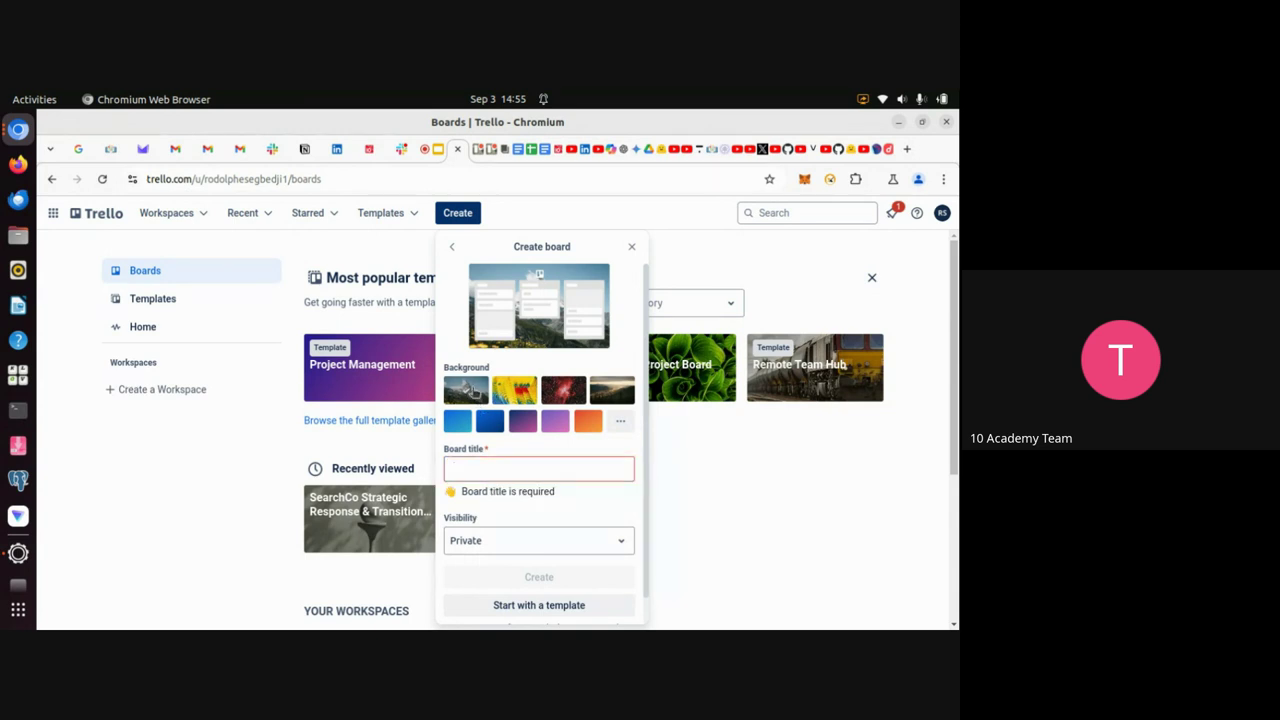
Try out the photo backgrounds for the new board and return to the mountain photo
left_click(513, 395)
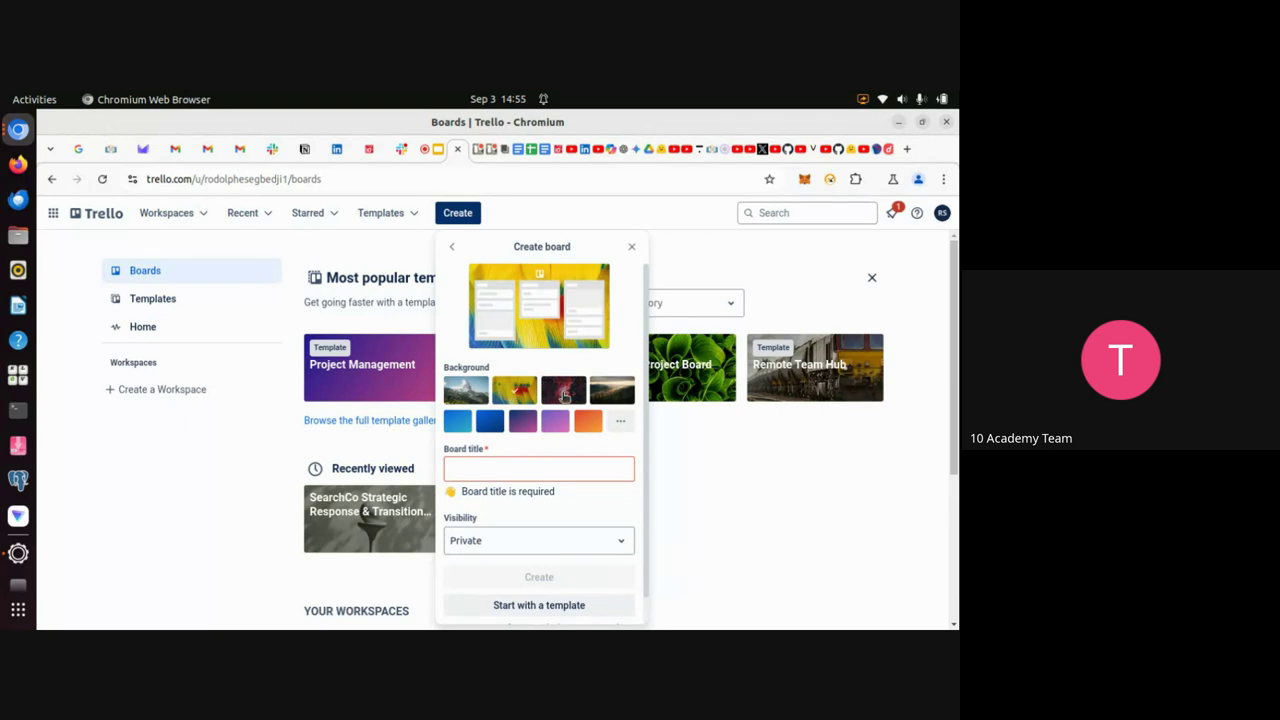
left_click(563, 395)
left_click(606, 389)
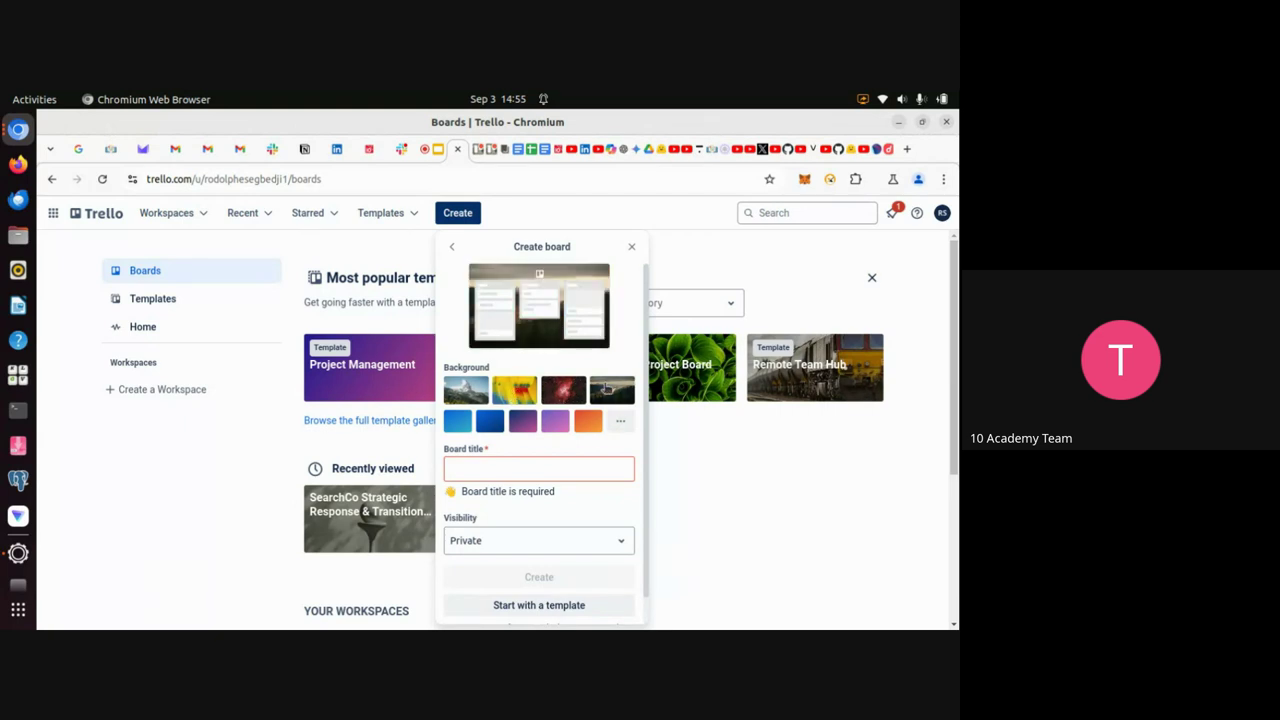
left_click(468, 394)
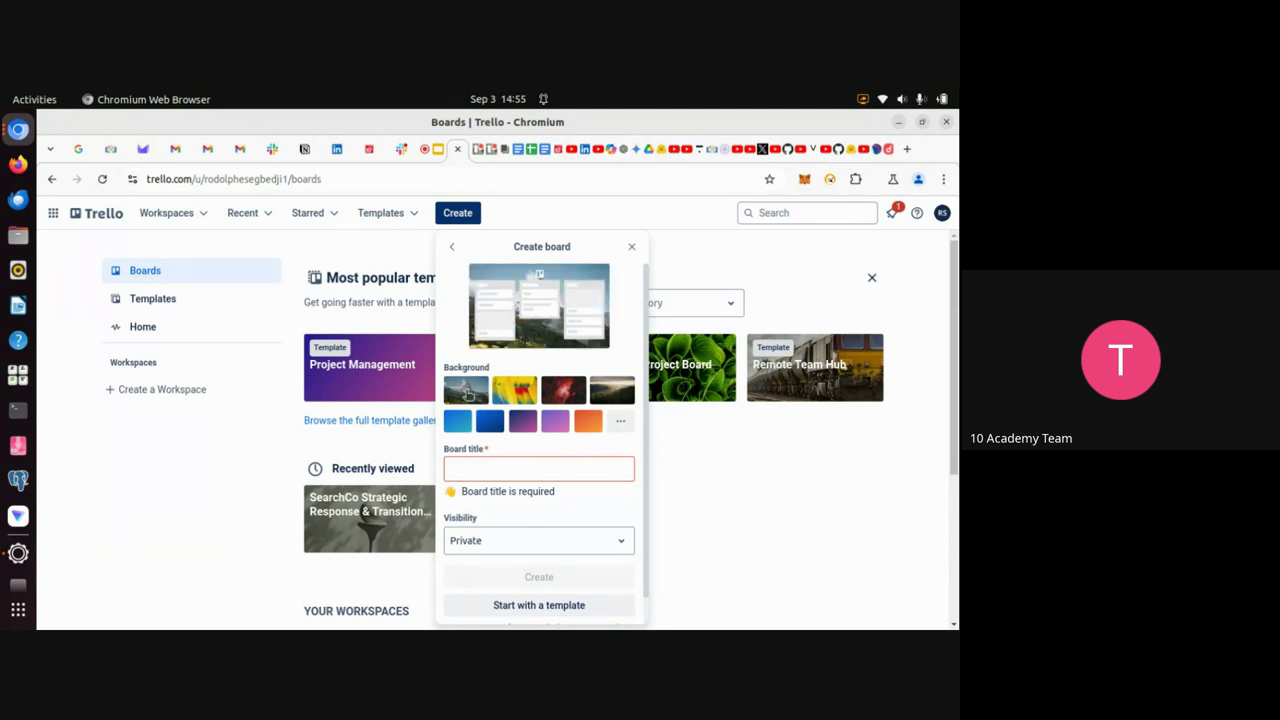
Create a board titled "New Website" with Private visibility and the dark river valley photo as its background
left_click(620, 545)
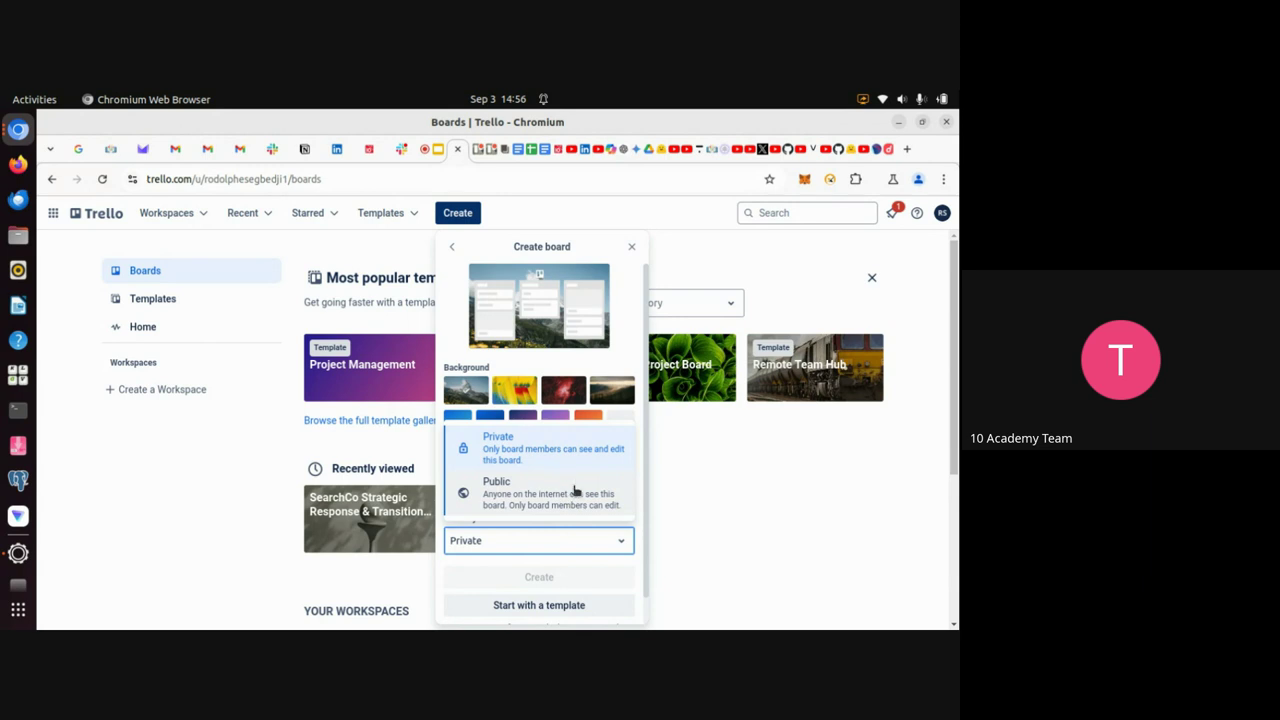
left_click(538, 455)
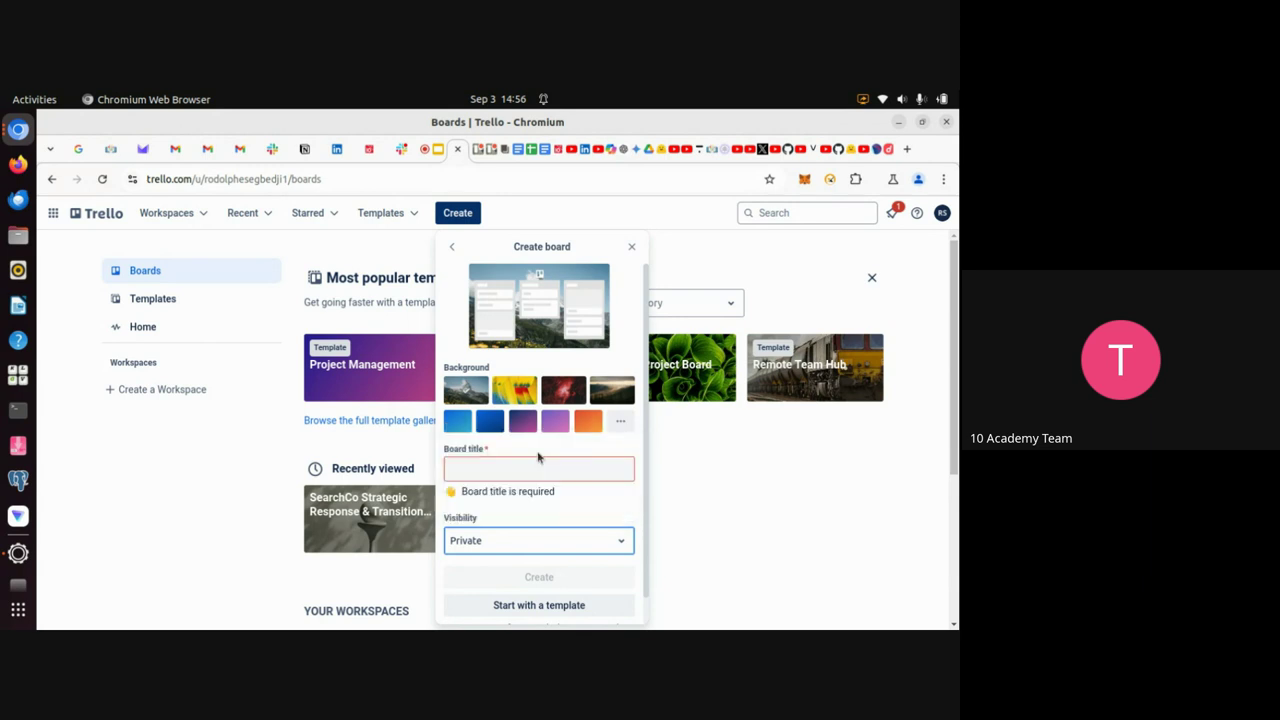
left_click(499, 464)
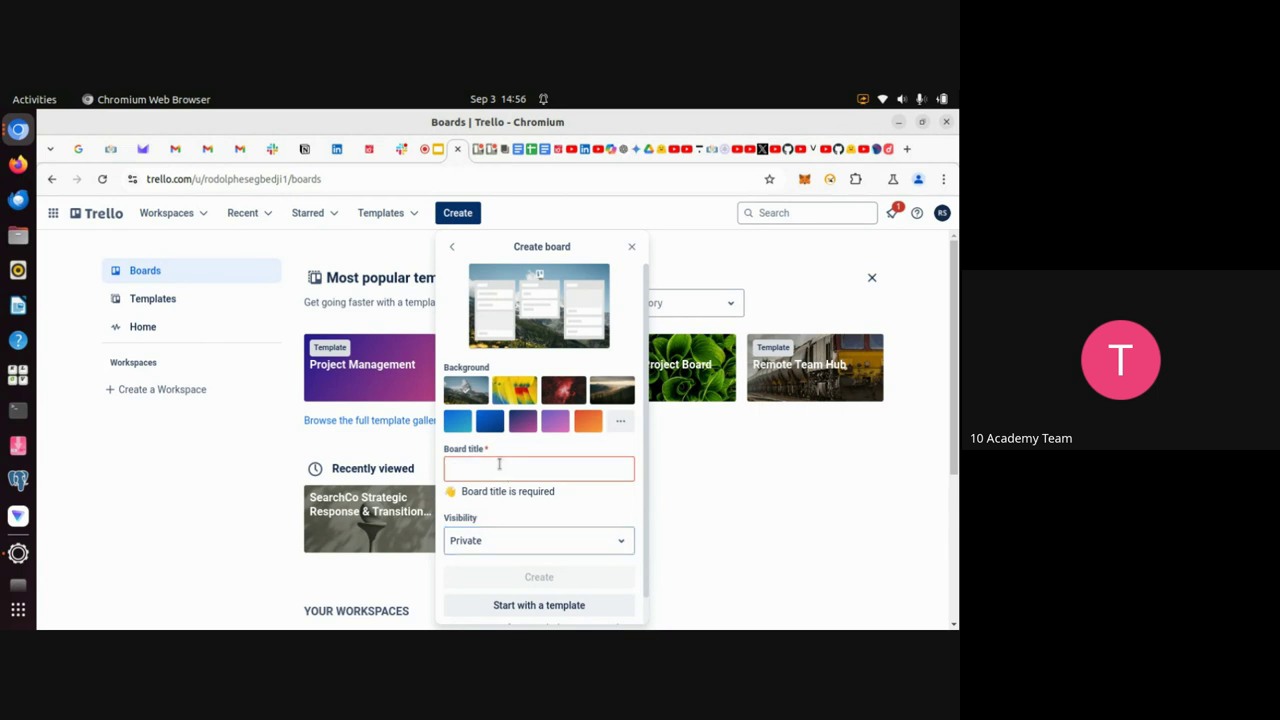
type("New")
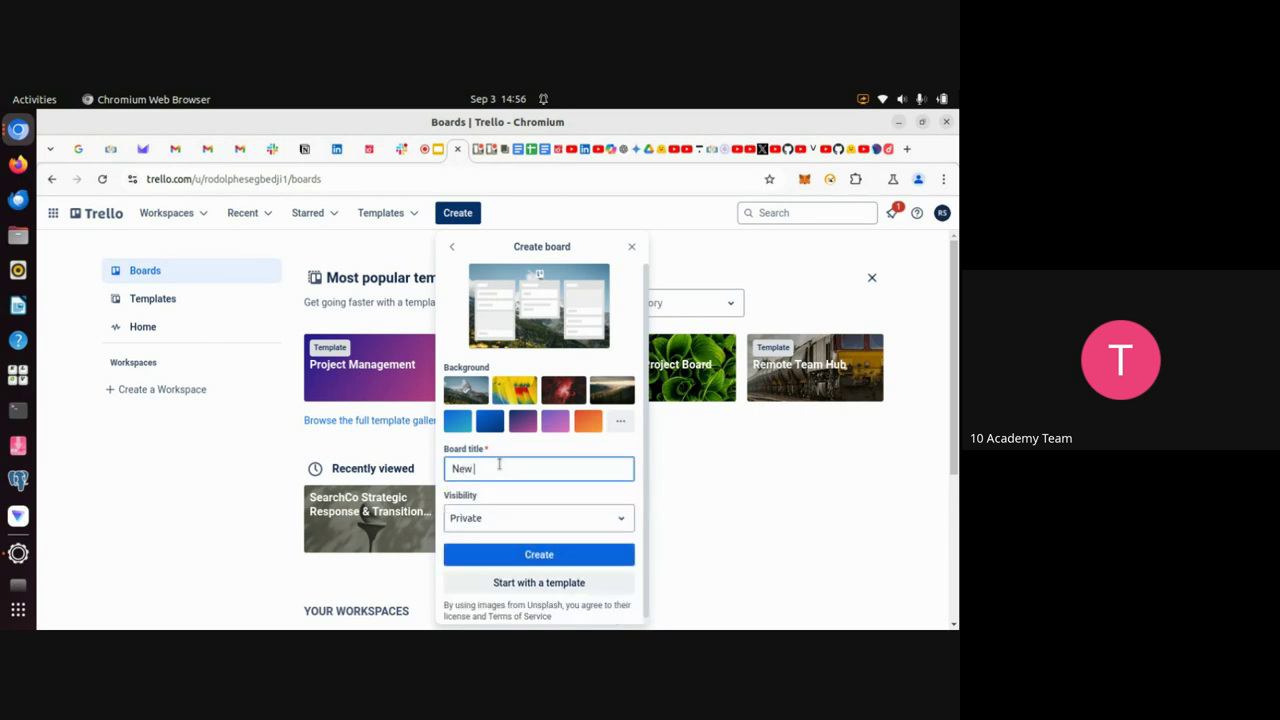
type(" Website")
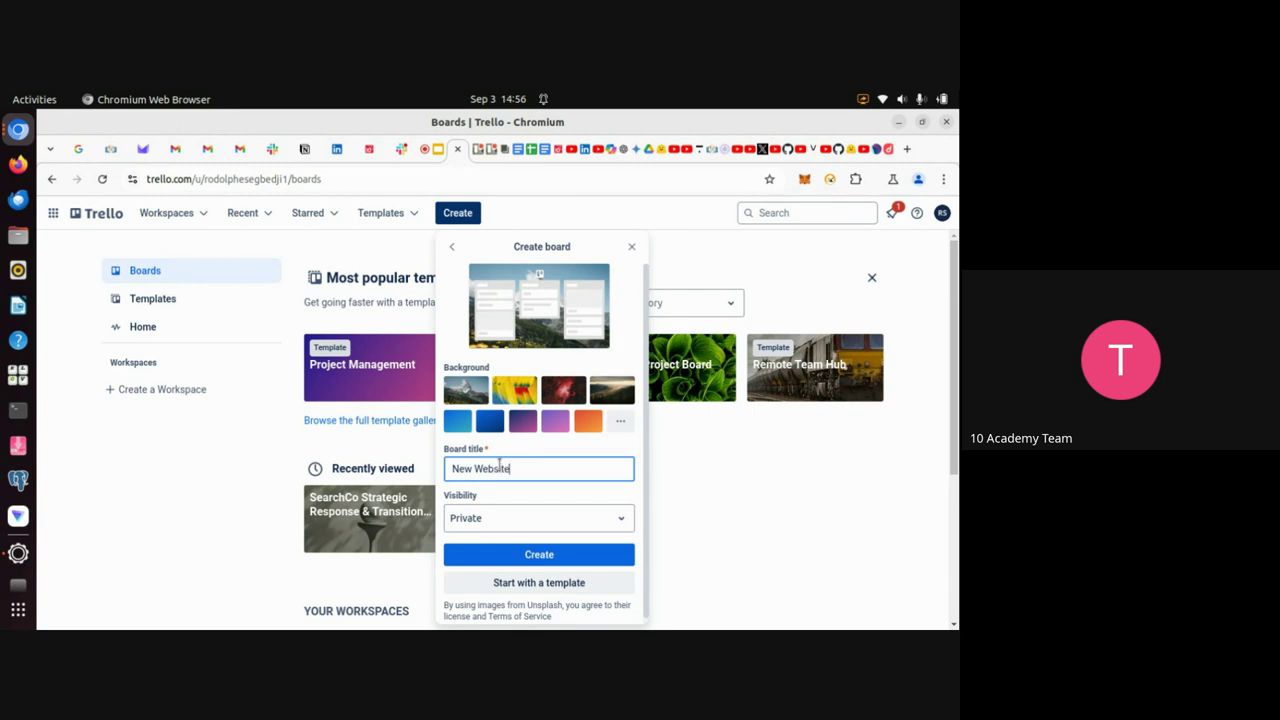
left_click(610, 400)
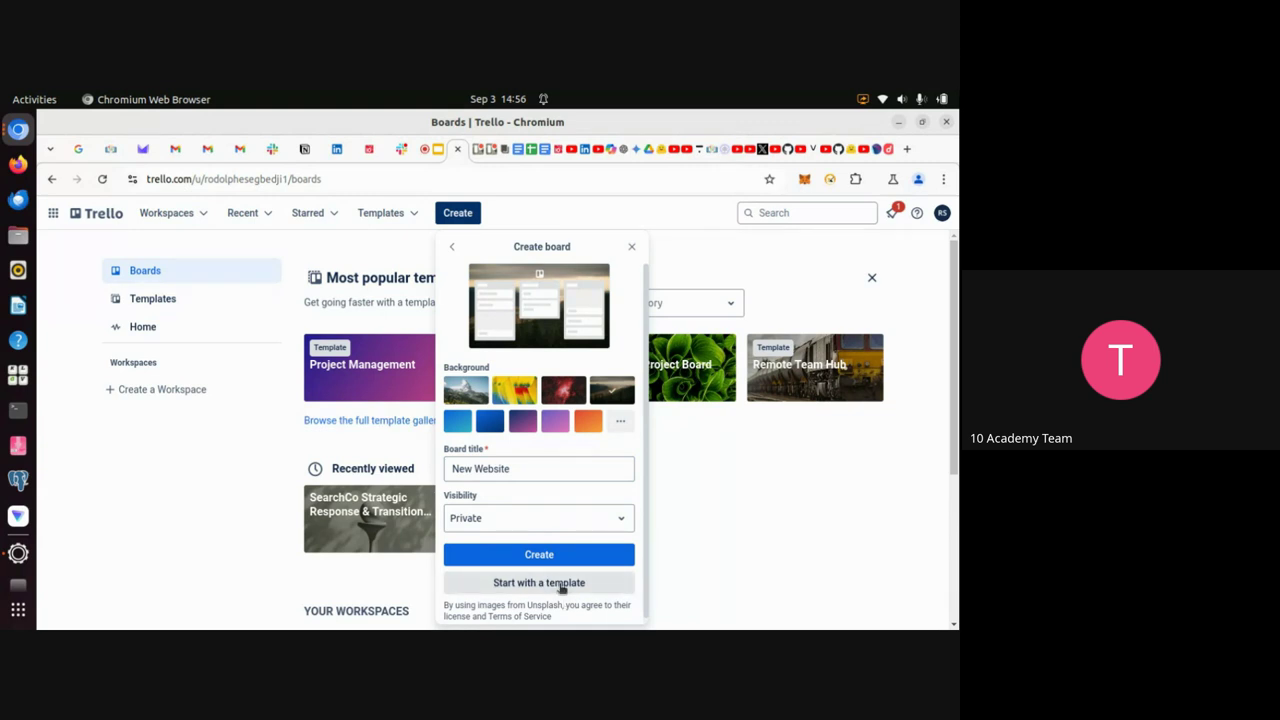
left_click(539, 556)
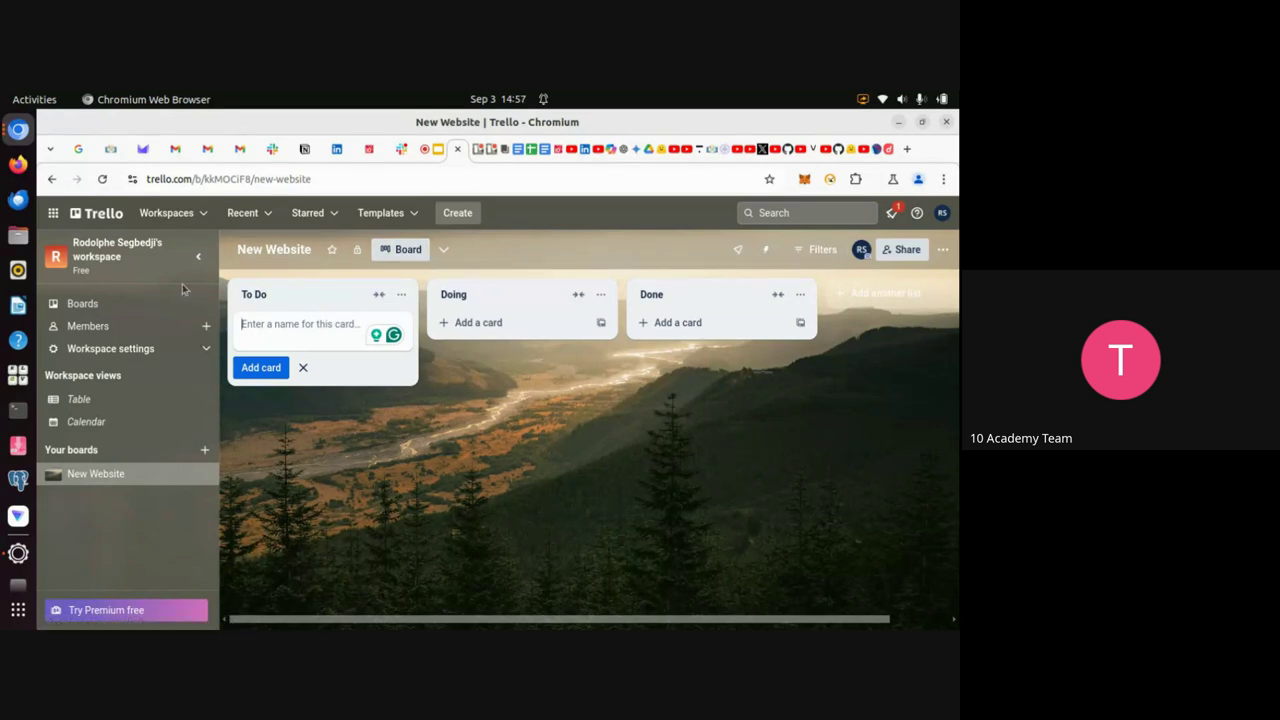
Open the workspace's boards page and look over its board list and the account options
left_click(122, 311)
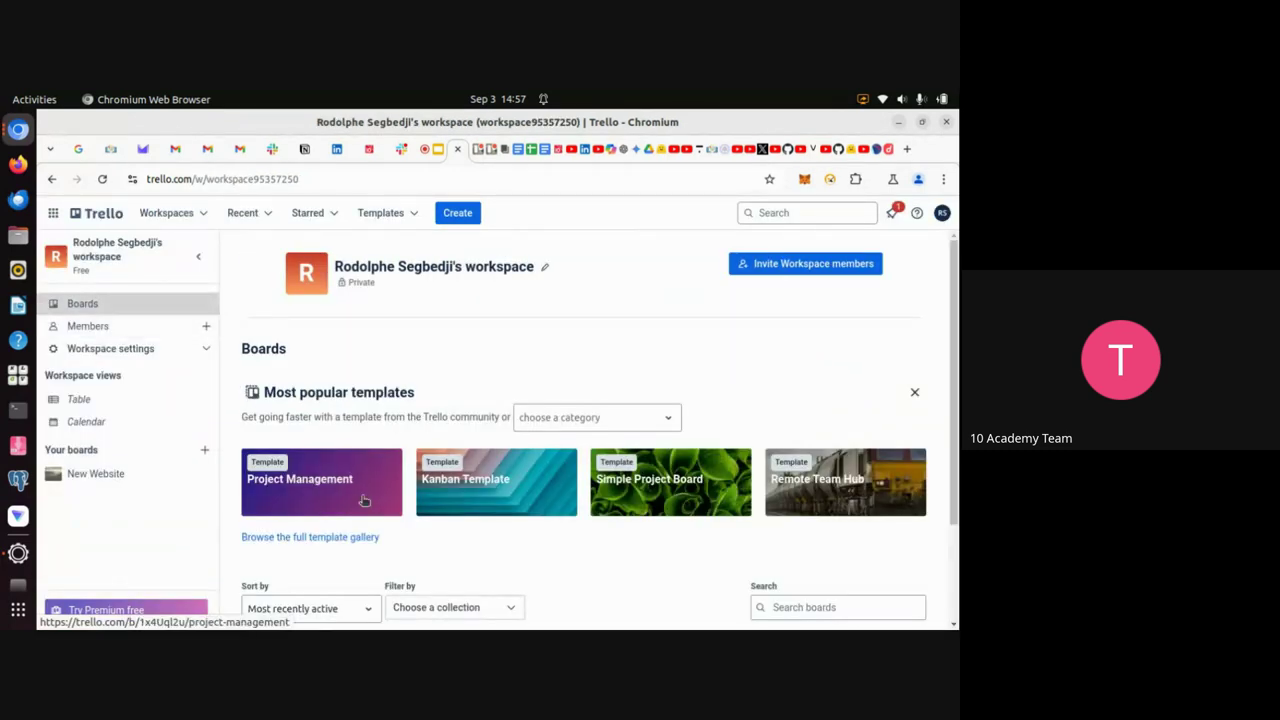
scroll(364, 500, "down", 3)
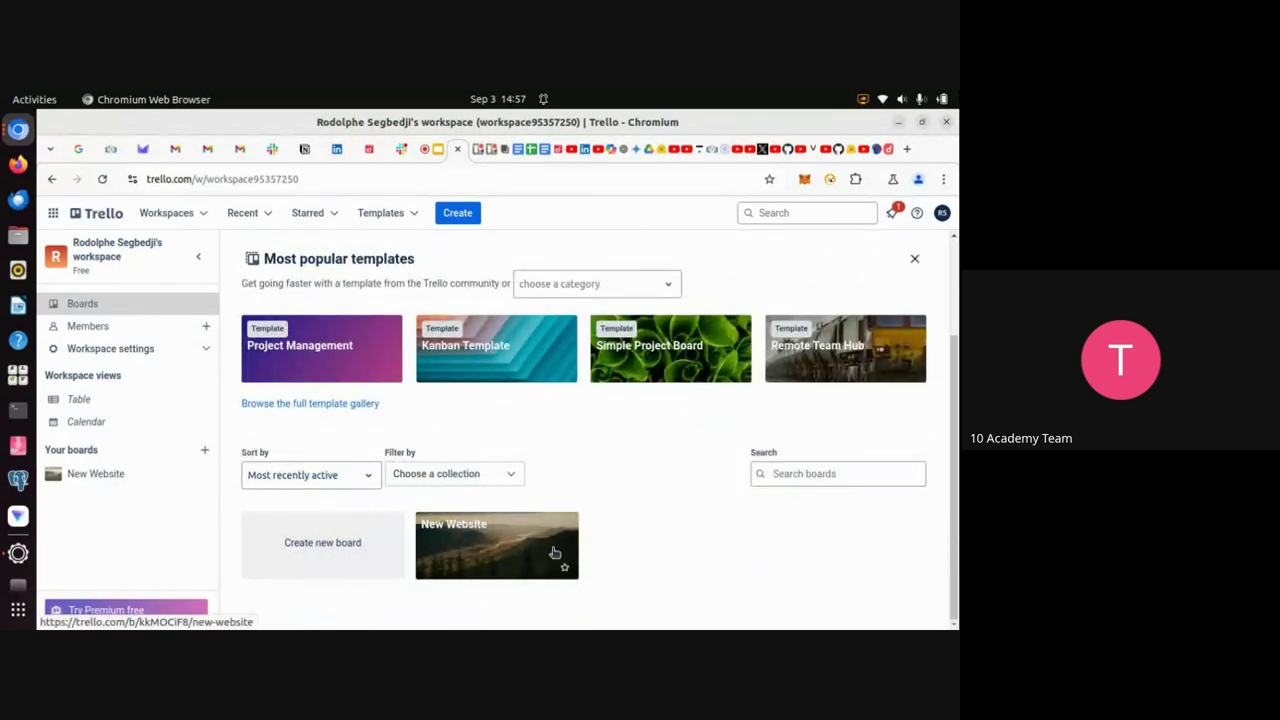
left_click(941, 213)
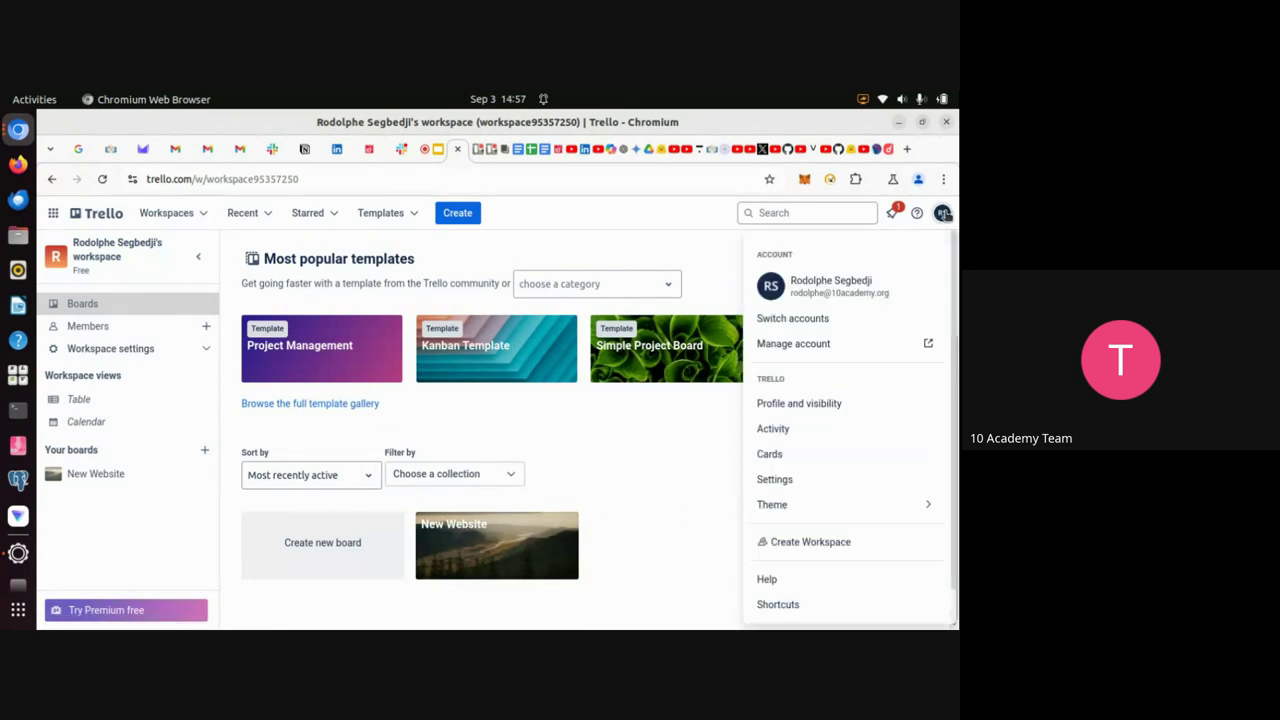
left_click(657, 428)
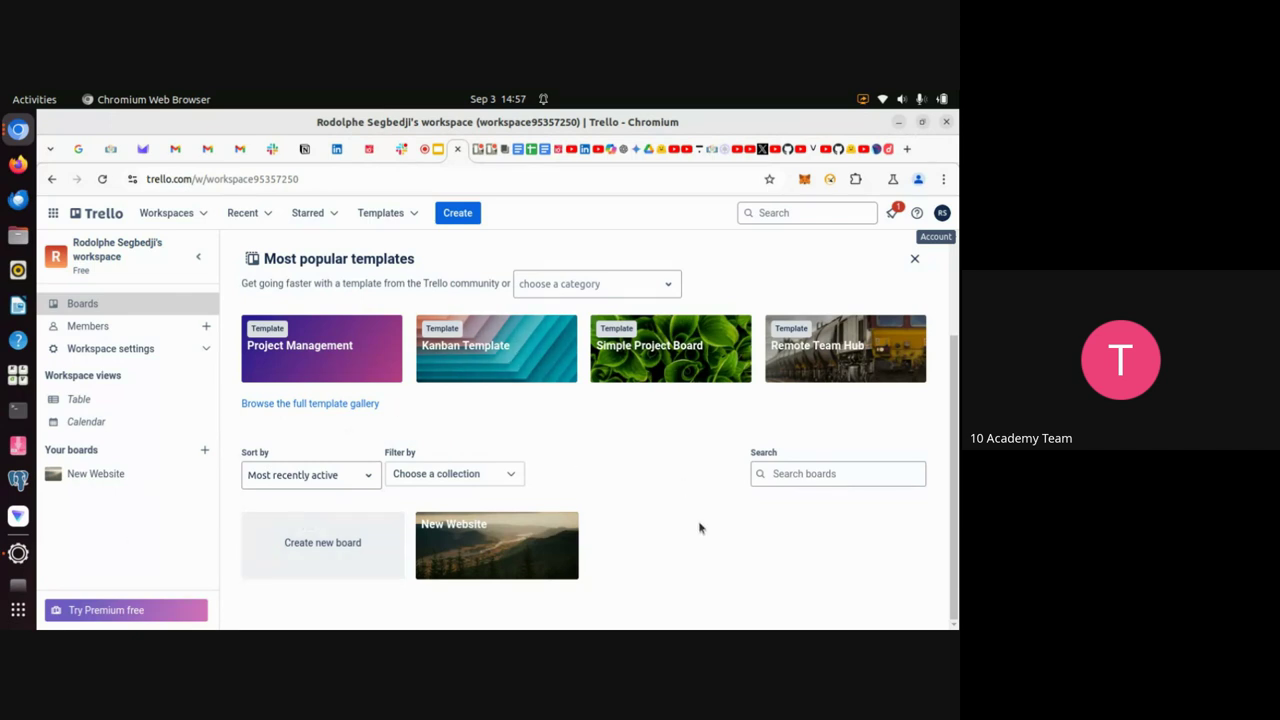
Start another new board in the workspace and title it "new website 2"
left_click(330, 548)
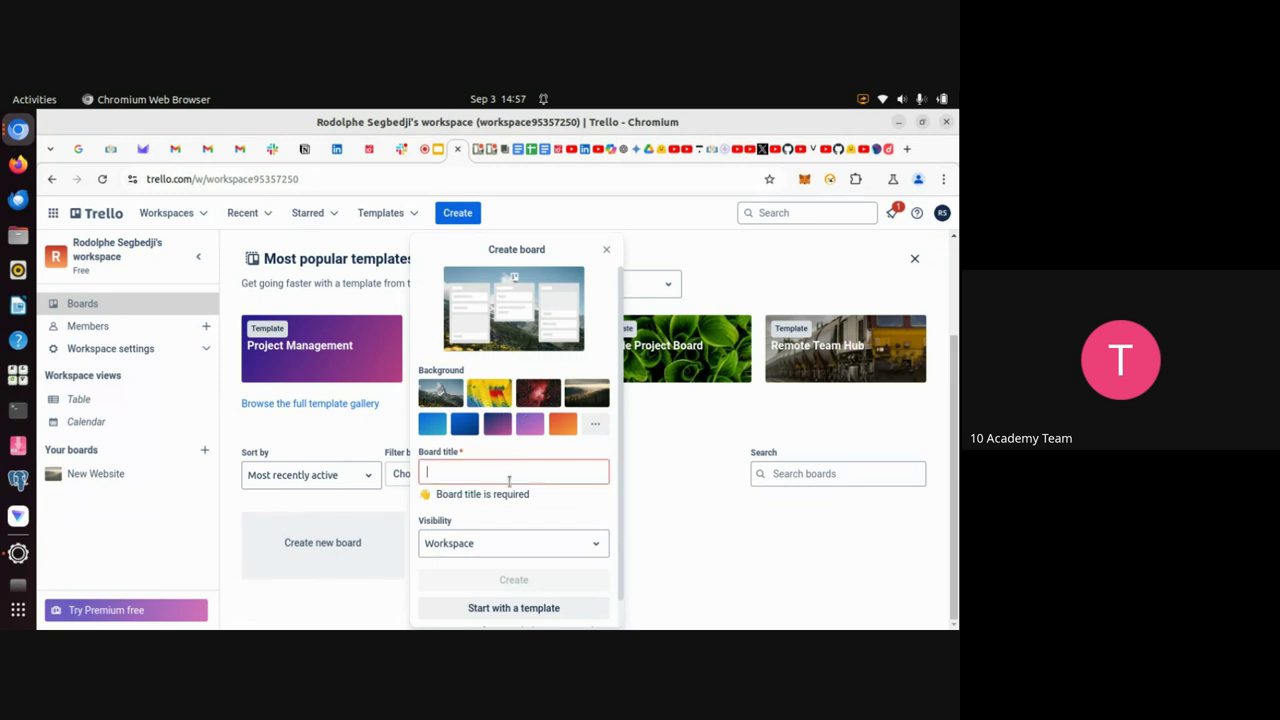
type("new ")
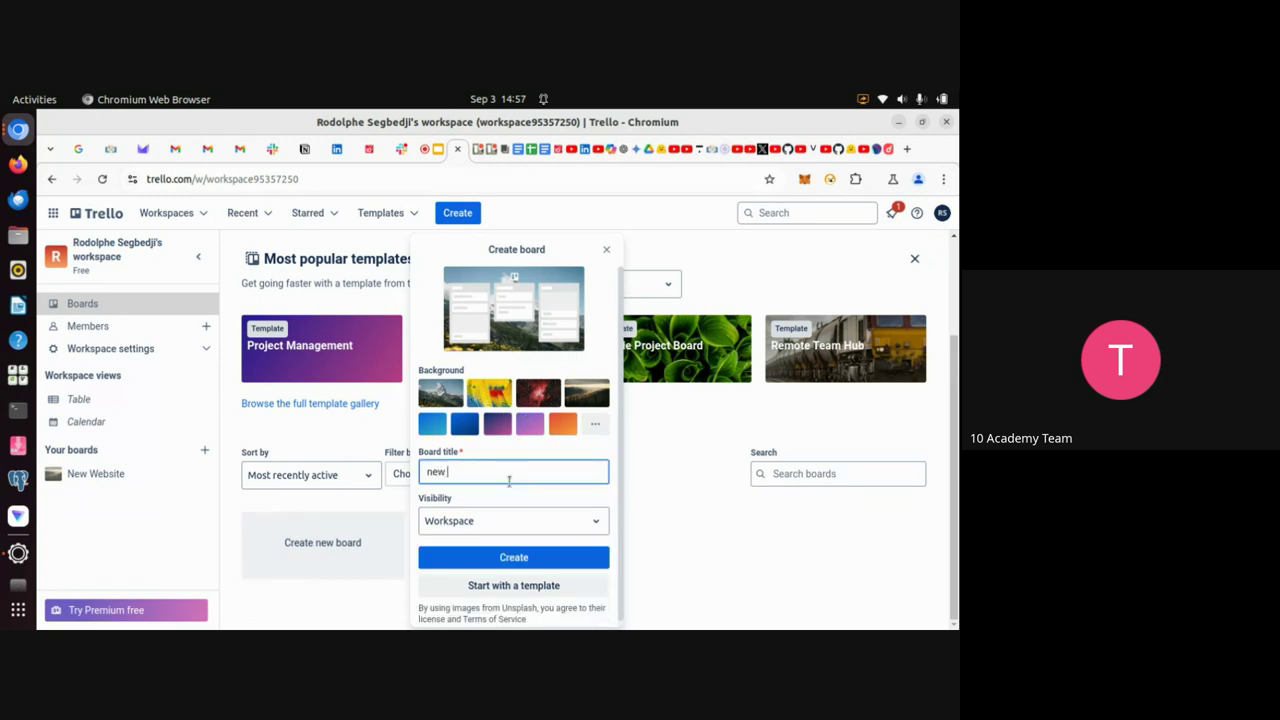
type("ewe")
key("BackSpace")
key("BackSpace")
key("BackSpace")
type("we b")
Create the second board with Private visibility and the light blue gradient background
left_click(572, 528)
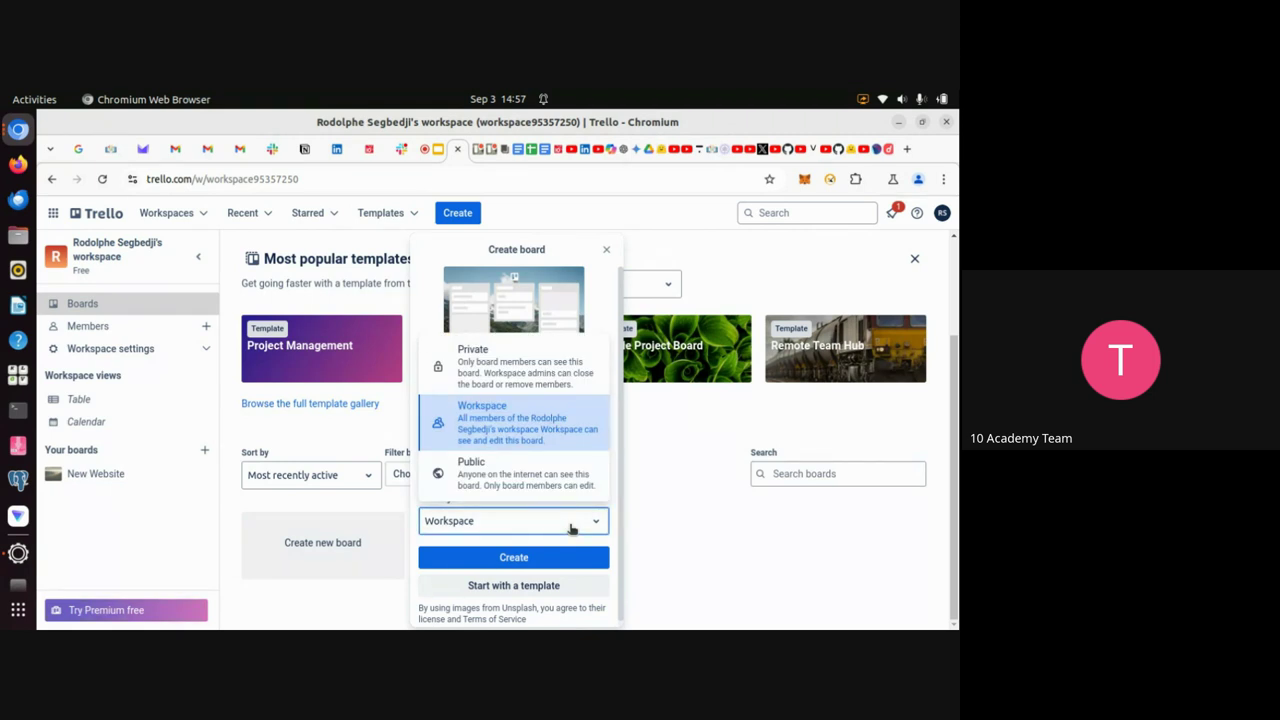
left_click(522, 358)
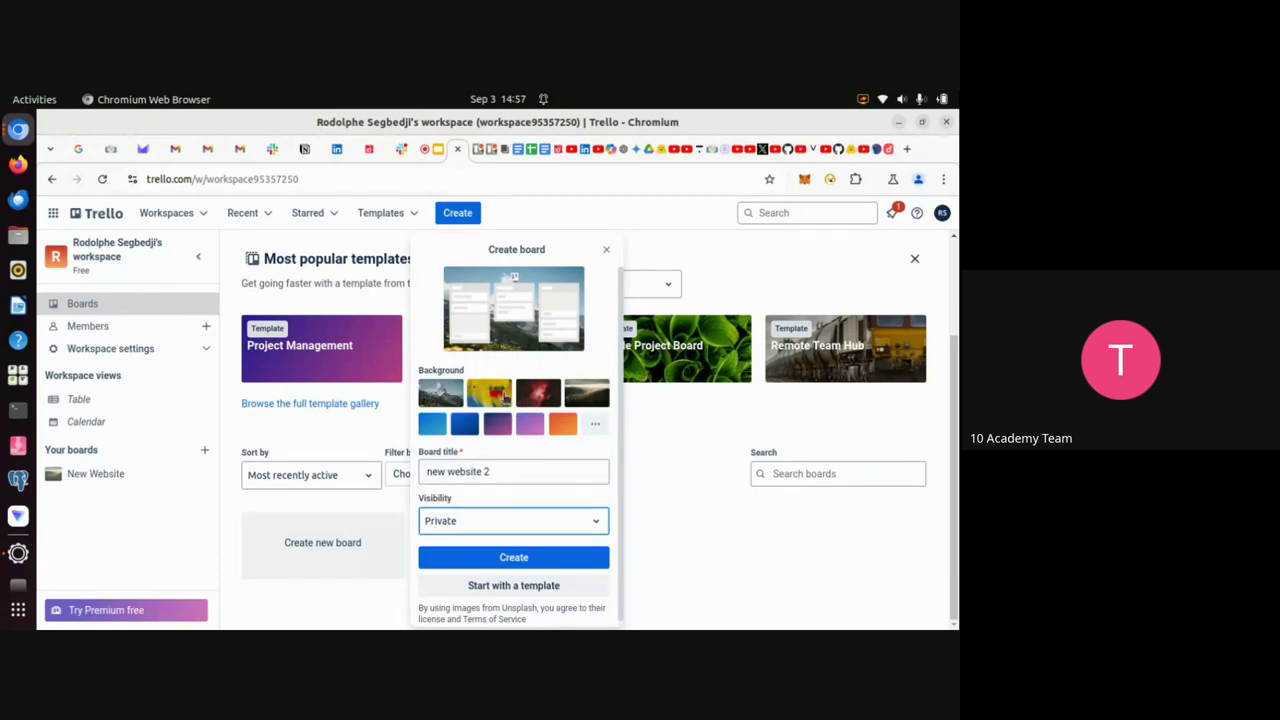
left_click(484, 394)
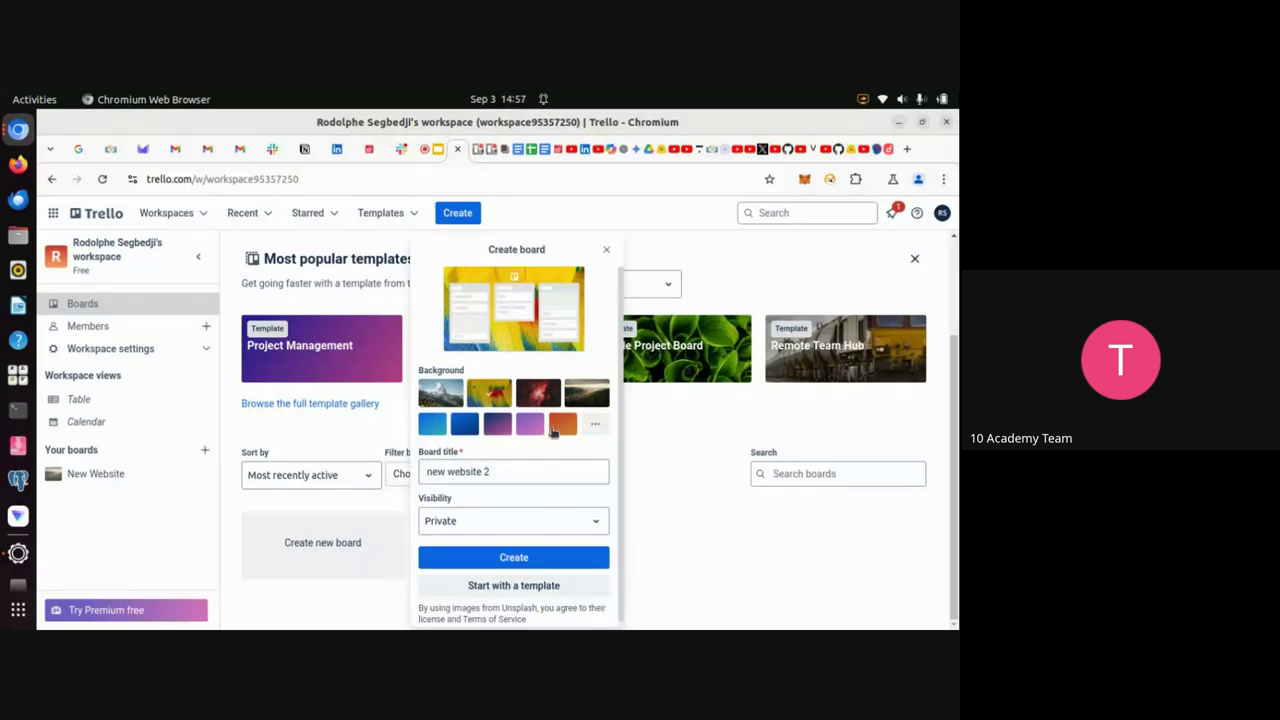
left_click(434, 426)
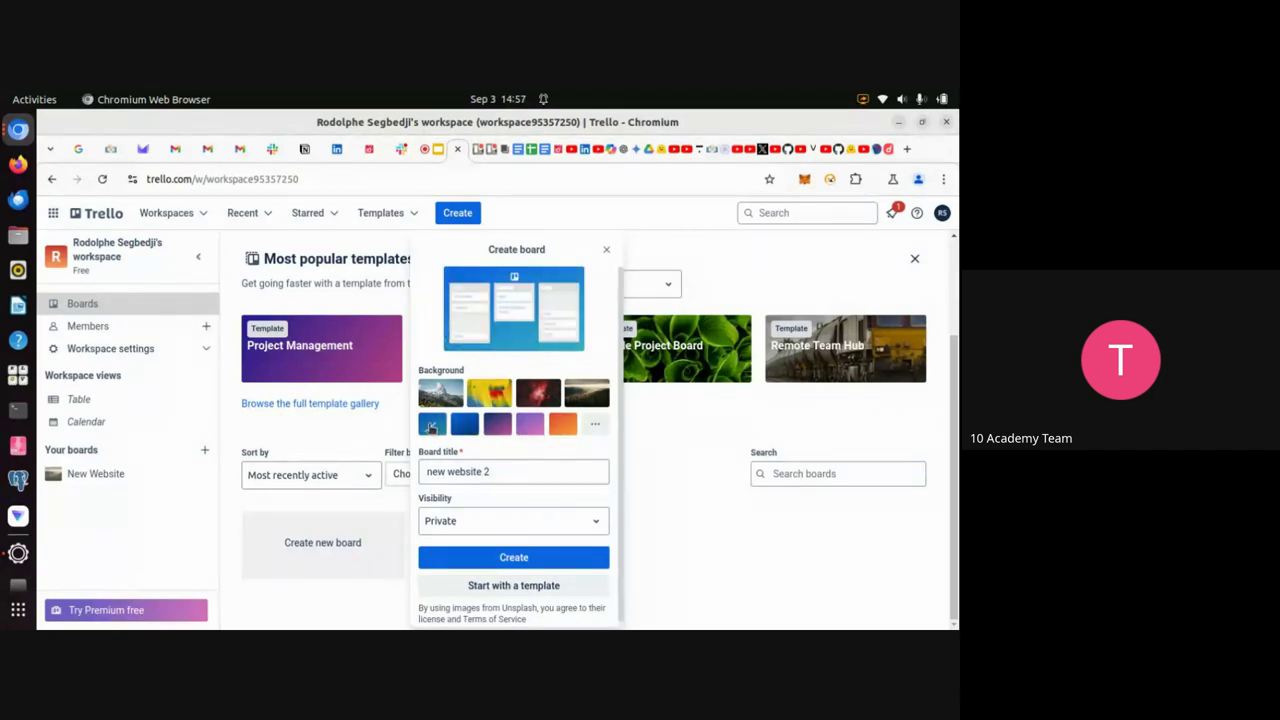
left_click(518, 558)
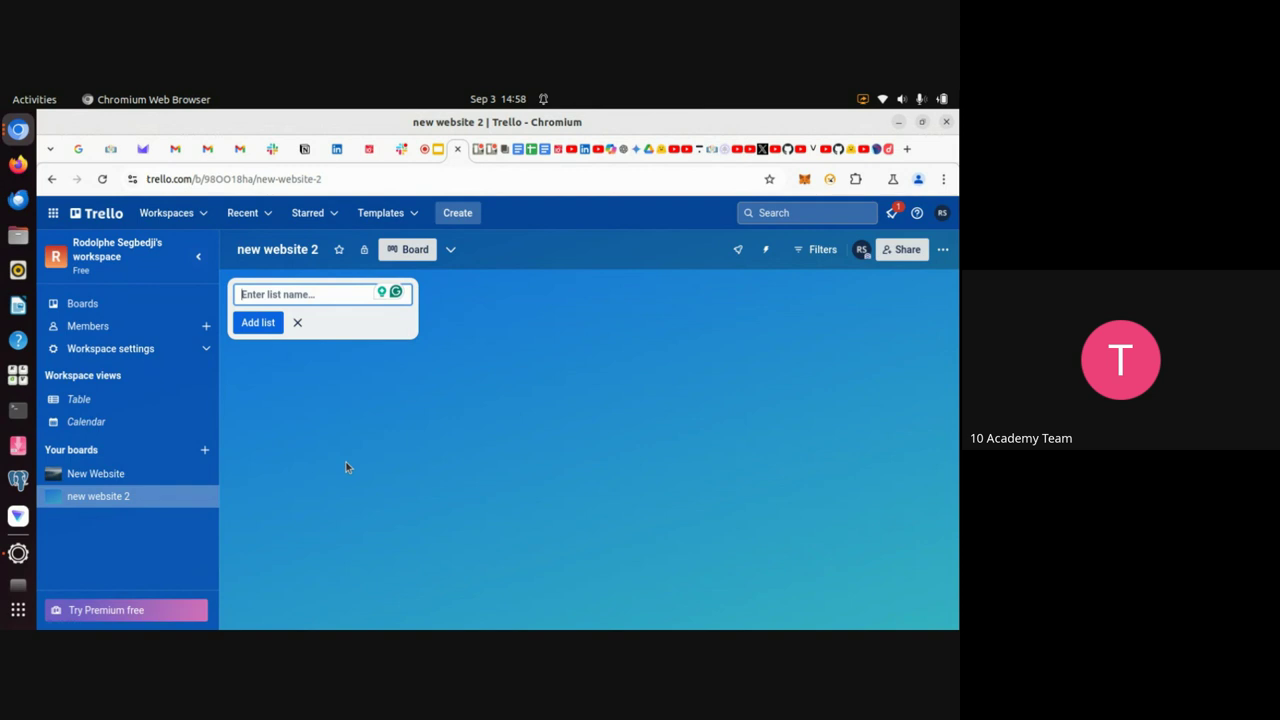
Rename the board "new website 2" as "New_Website_2"
left_click(290, 251)
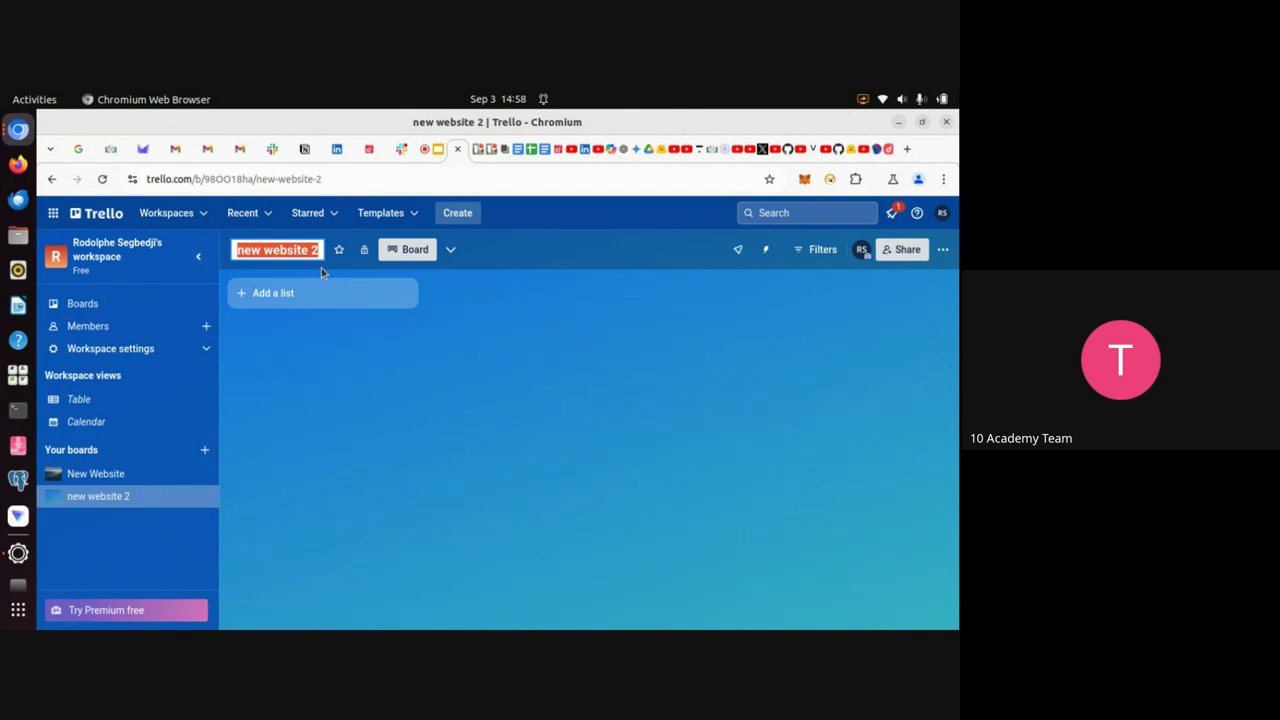
key("Left")
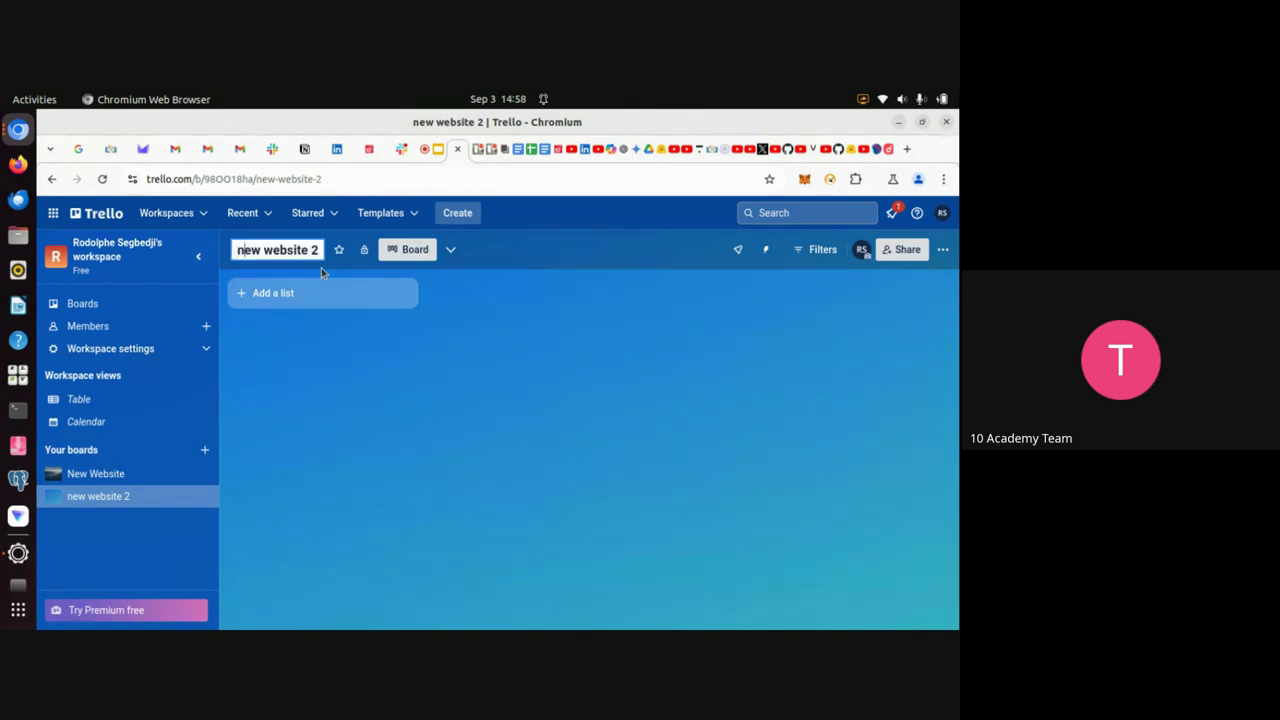
key("Delete")
type("N")
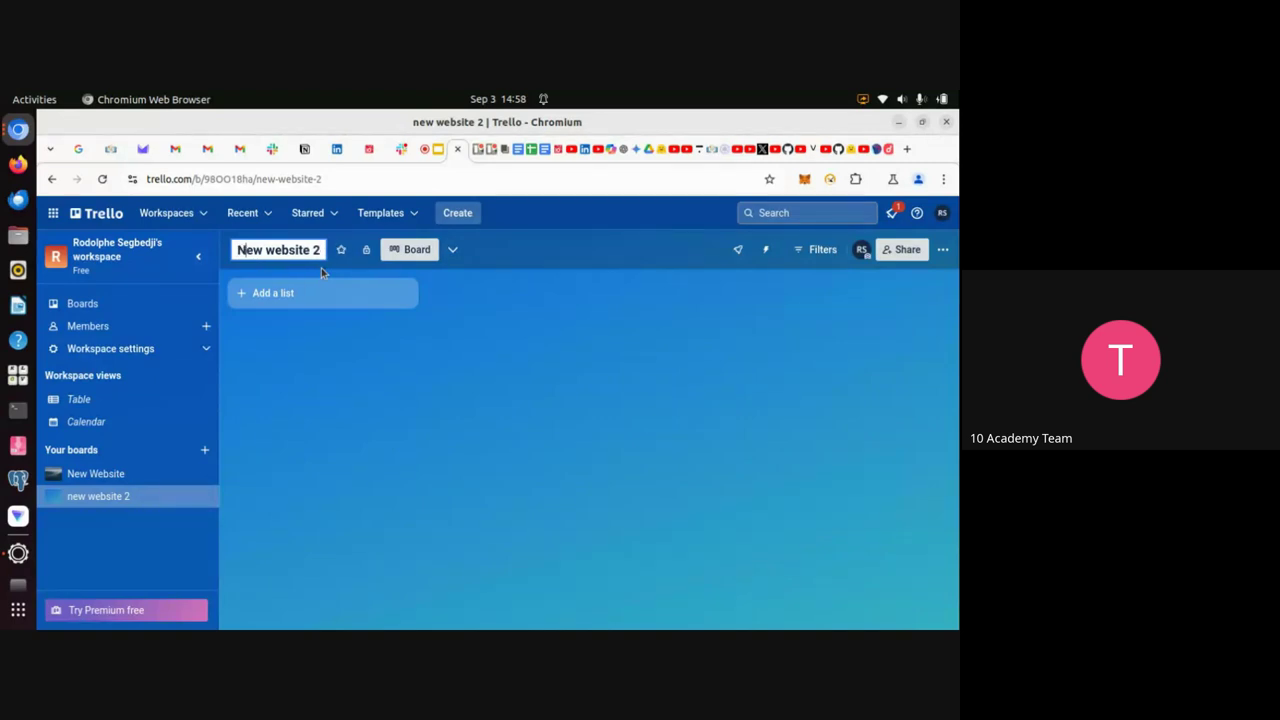
key("Right")
key("Right")
key("Delete")
type("_")
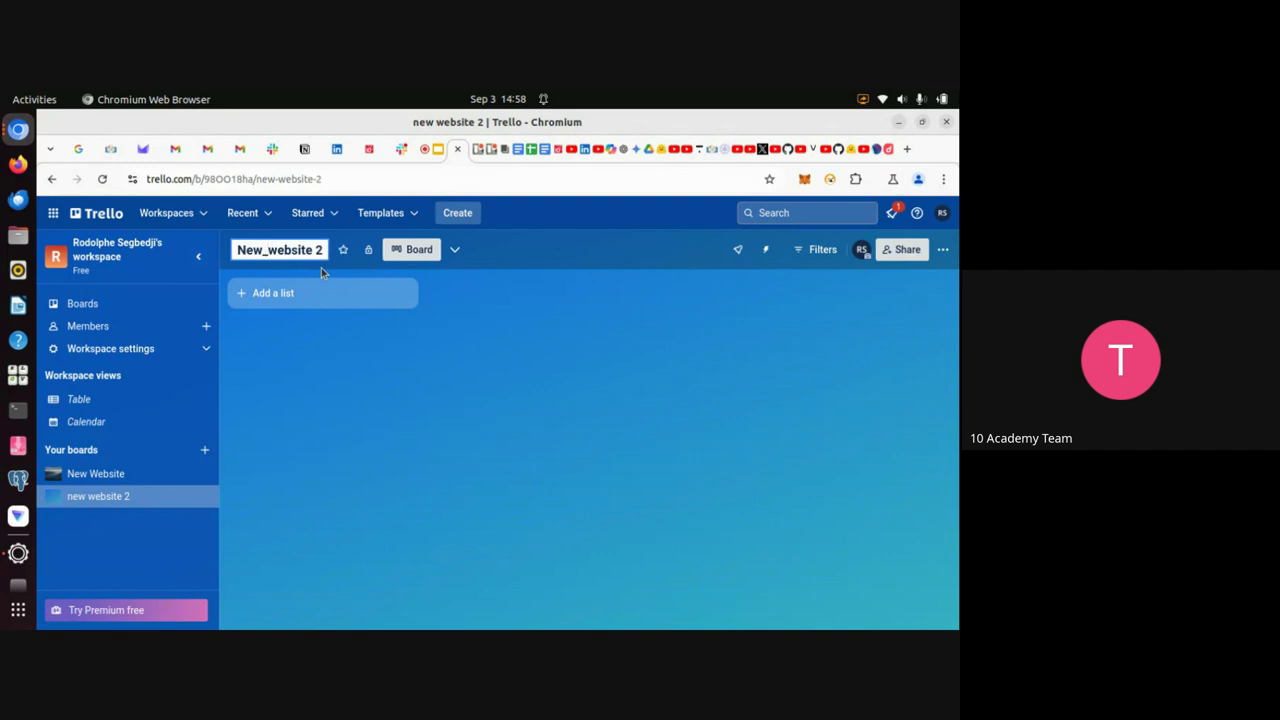
key("BackSpace")
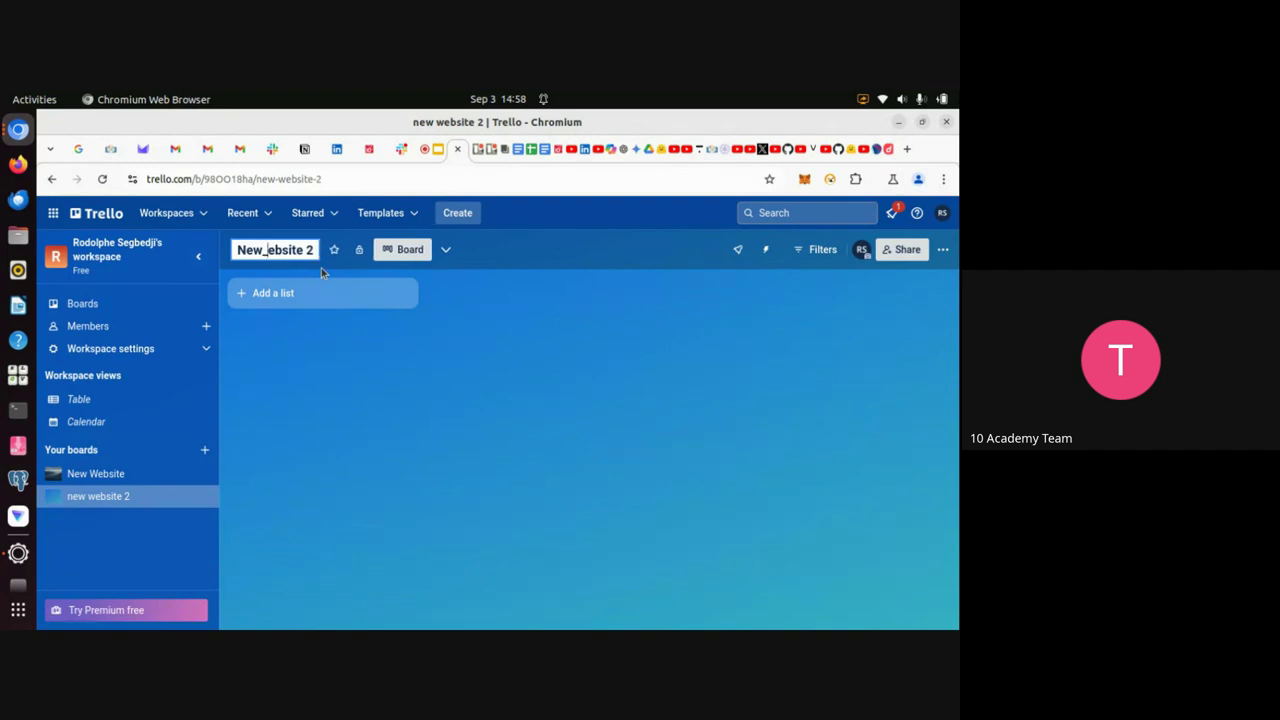
type("E")
key("BackSpace")
type("W")
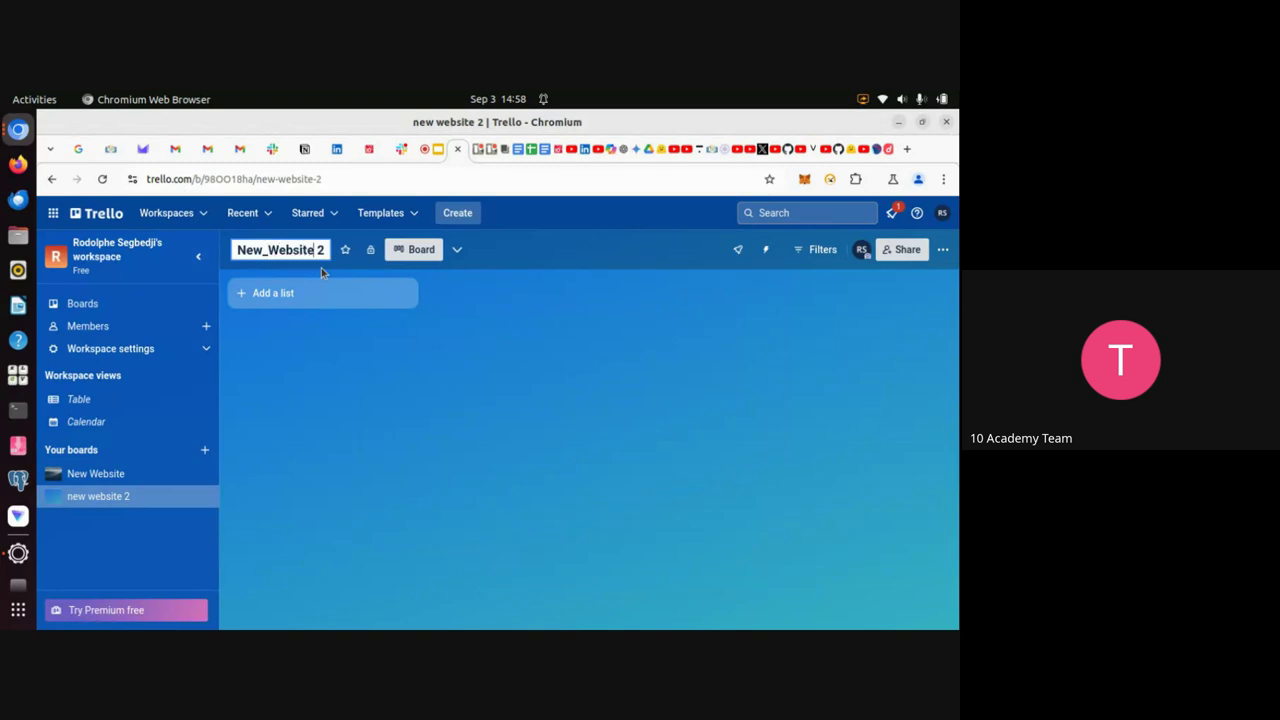
key("BackSpace")
type("_")
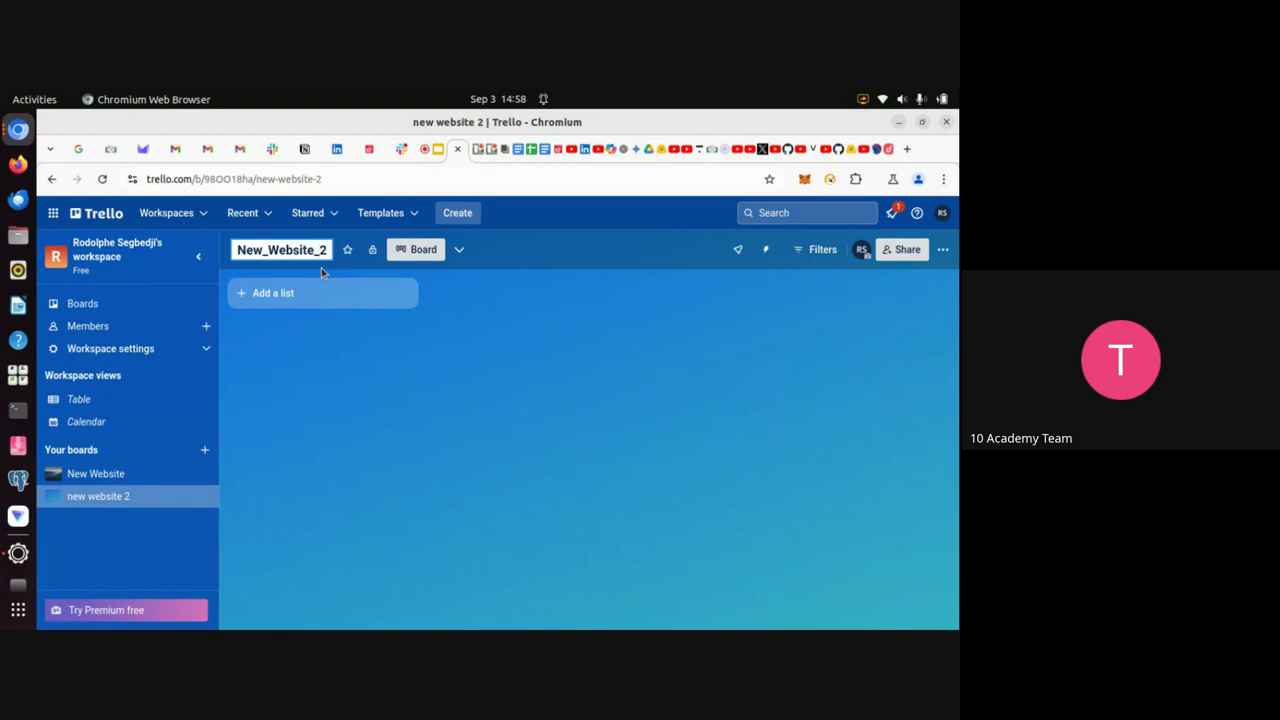
key("Return")
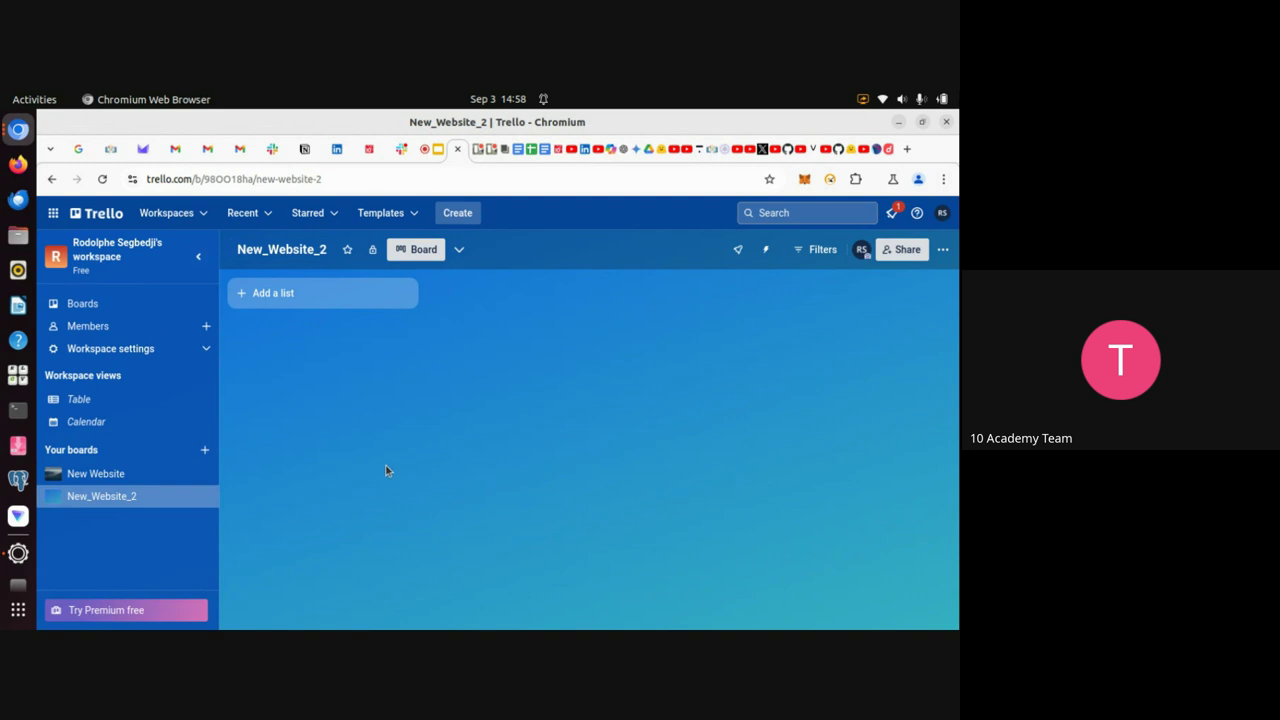
Add a list named "To Do" to the New_Website_2 board
left_click(242, 303)
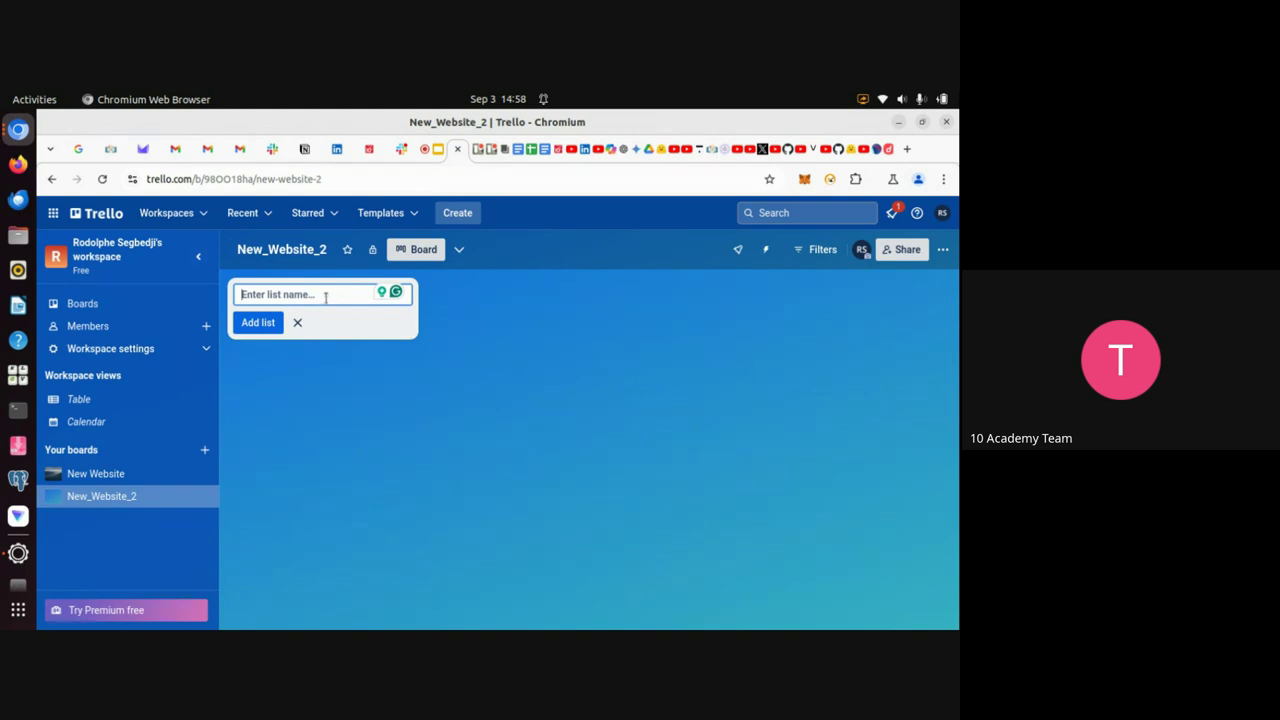
type("To Do")
key("Return")
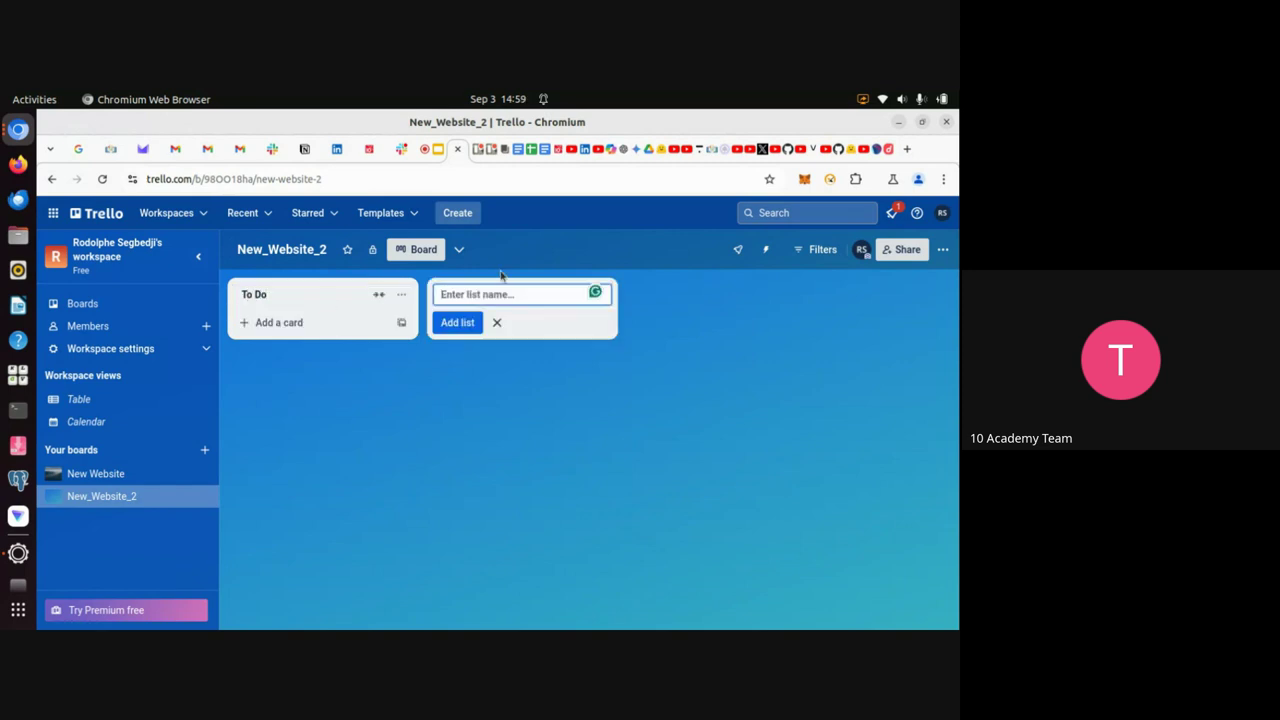
Add two more lists named "In Progress" and "Done" to the New_Website_2 board
type("In Progress")
key("Return")
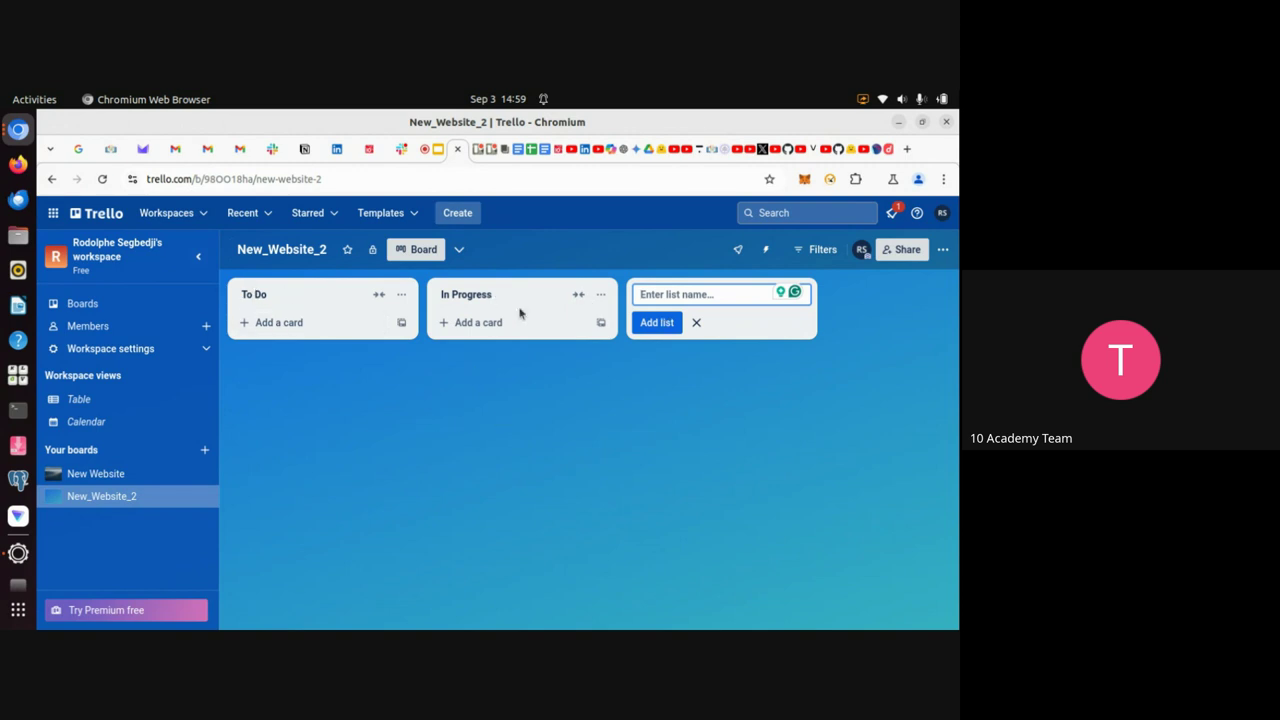
type("t")
key("BackSpace")
type("Done")
key("BackSpace")
key("BackSpace")
type("ne")
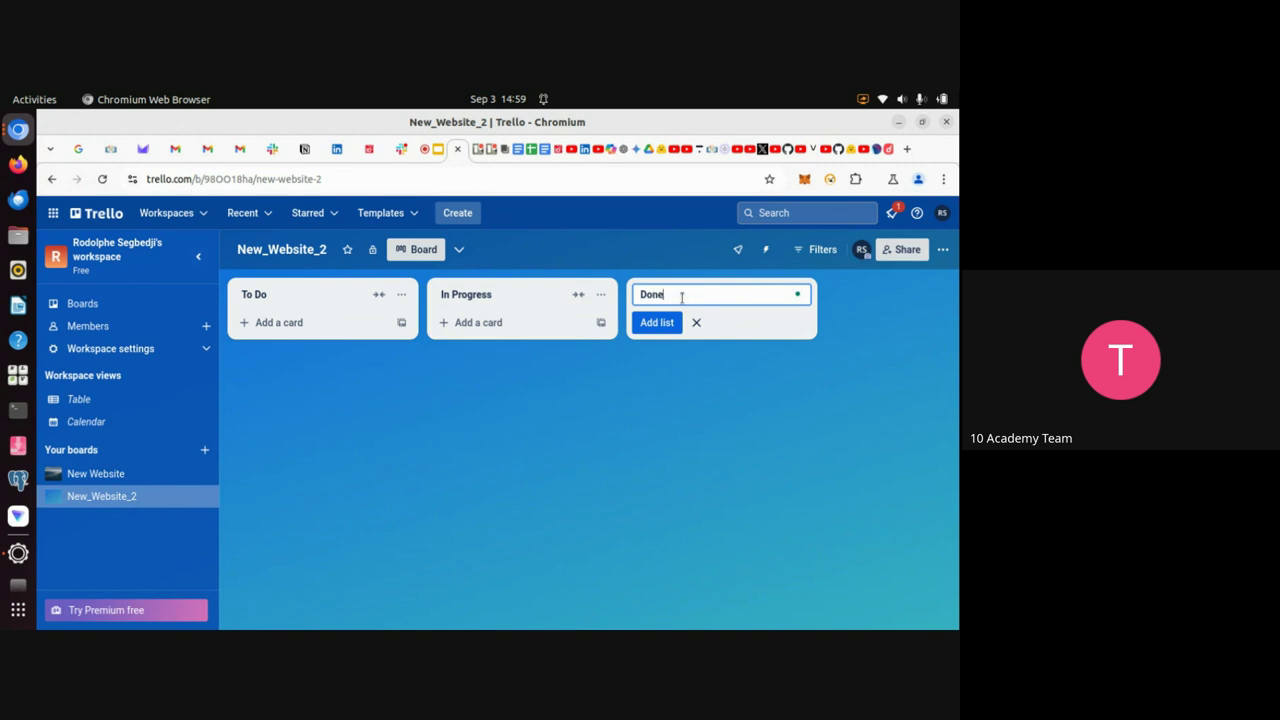
key("Return")
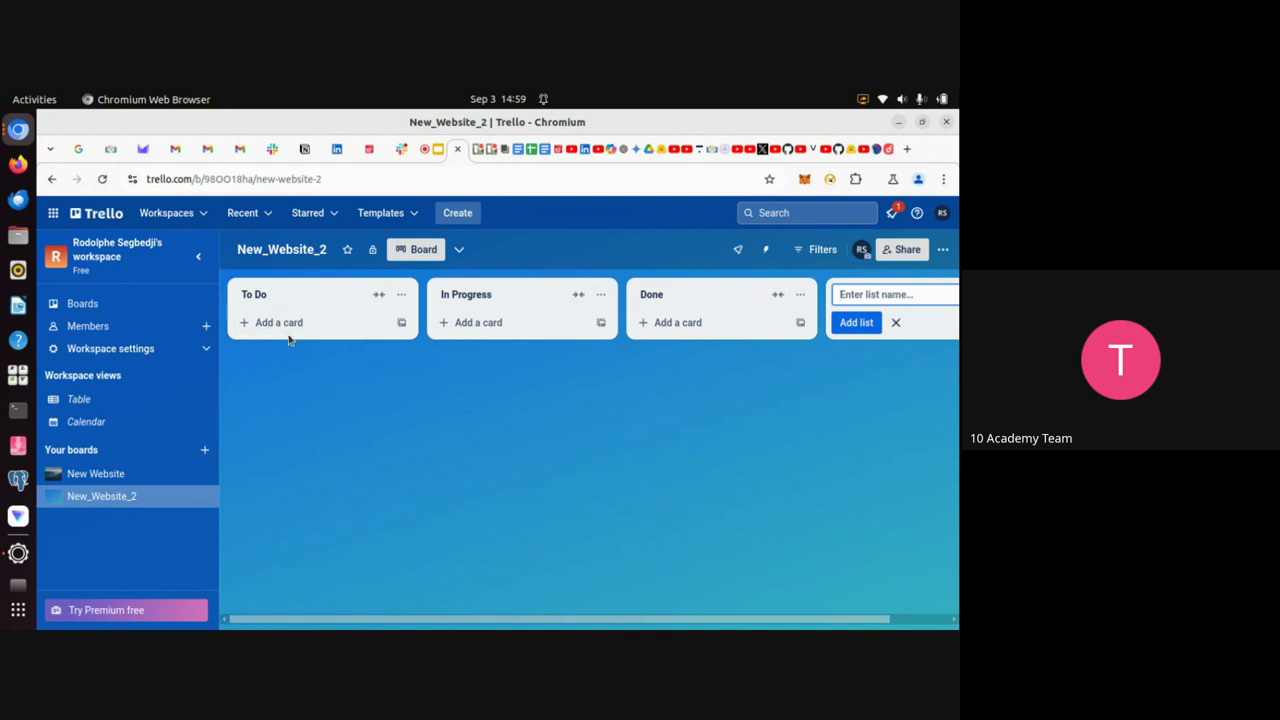
Switch to the Google Meet call to read the in-call messages, and return to the New_Website_2 board in Trello
left_click(426, 164)
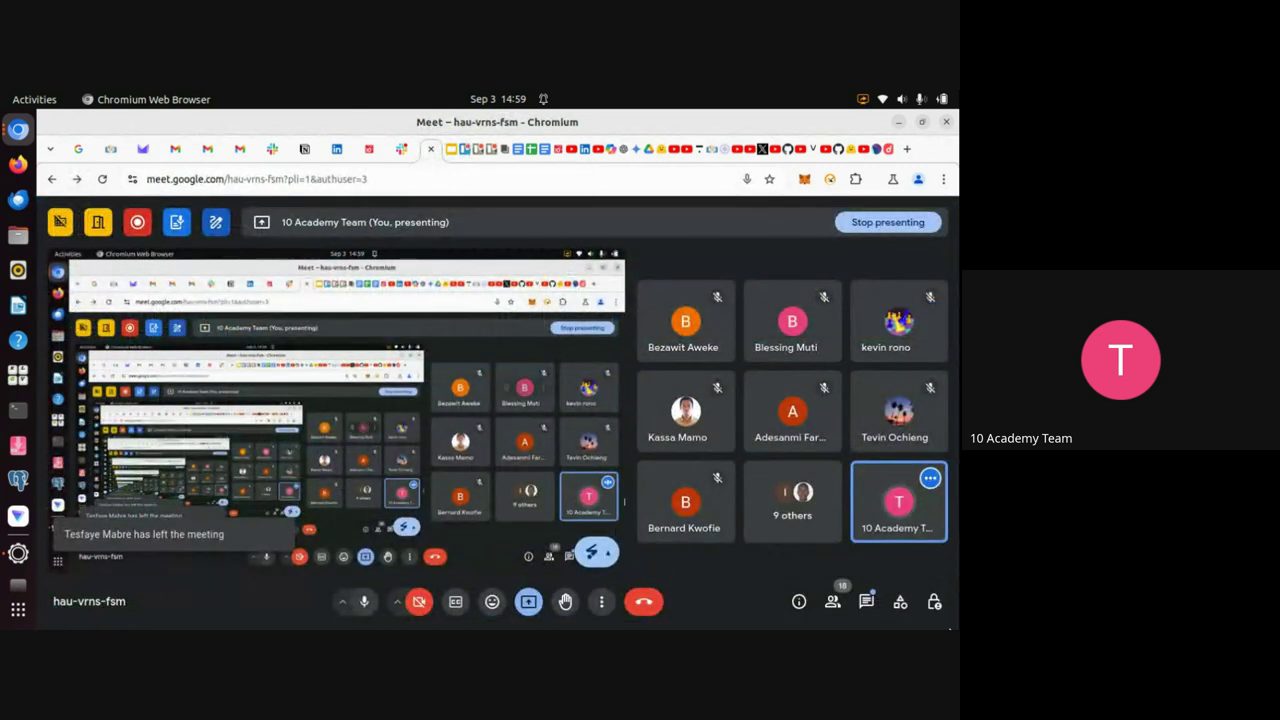
left_click(866, 602)
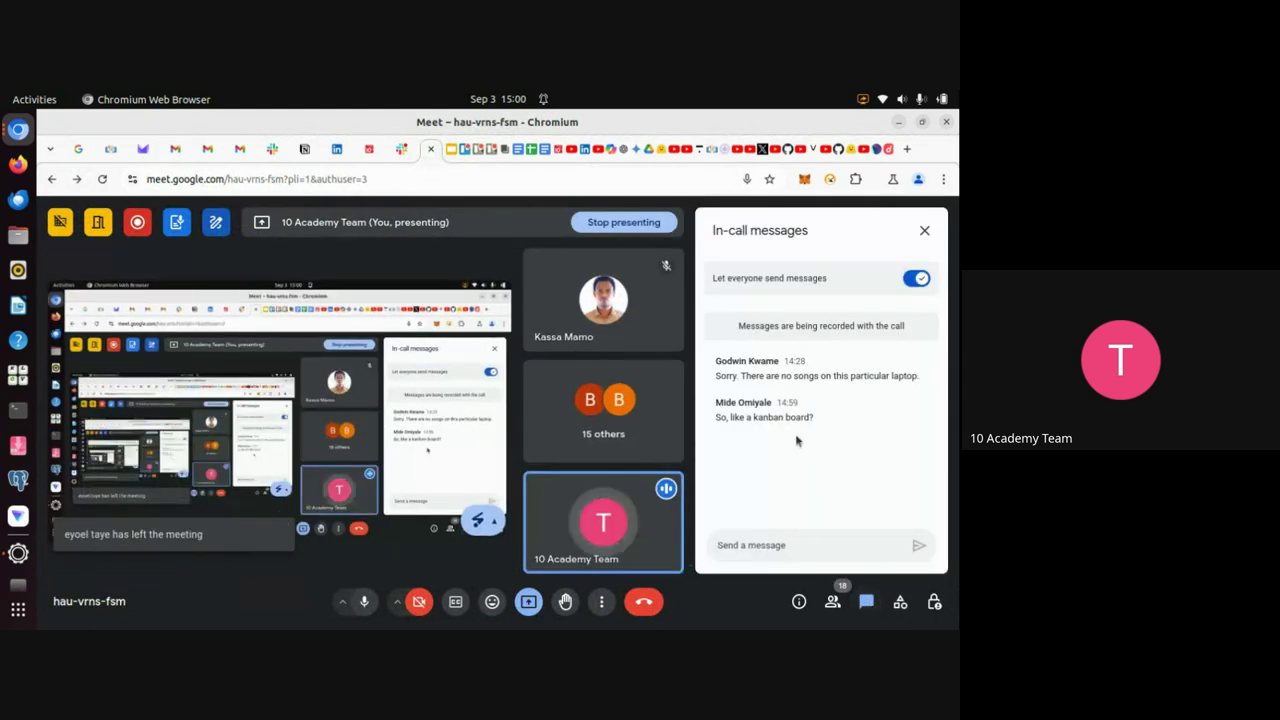
left_click(789, 548)
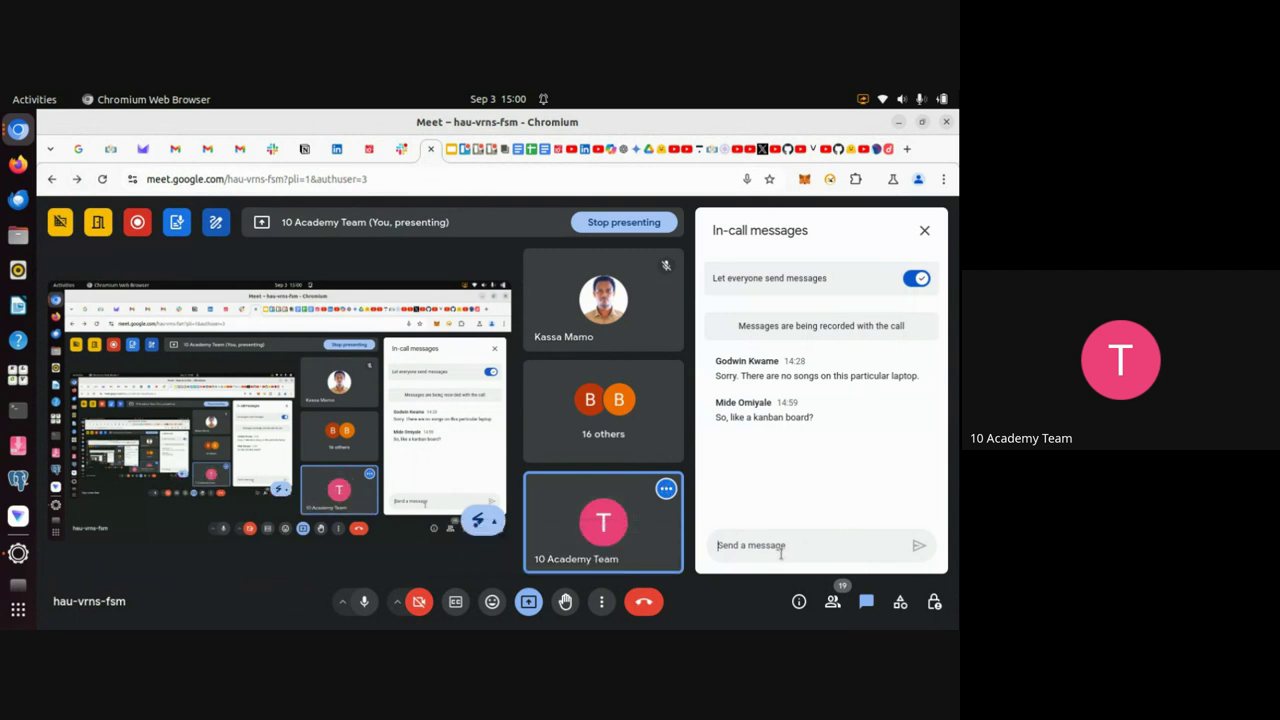
left_click(924, 231)
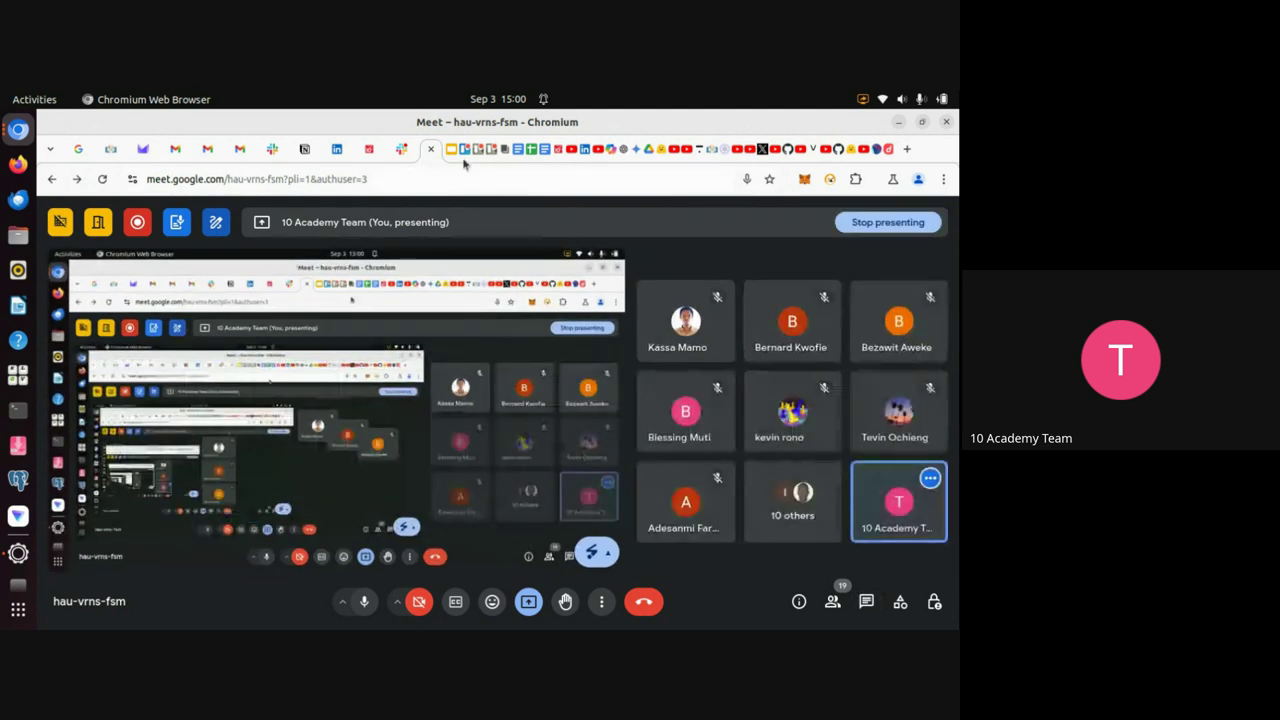
mouse_move(463, 160)
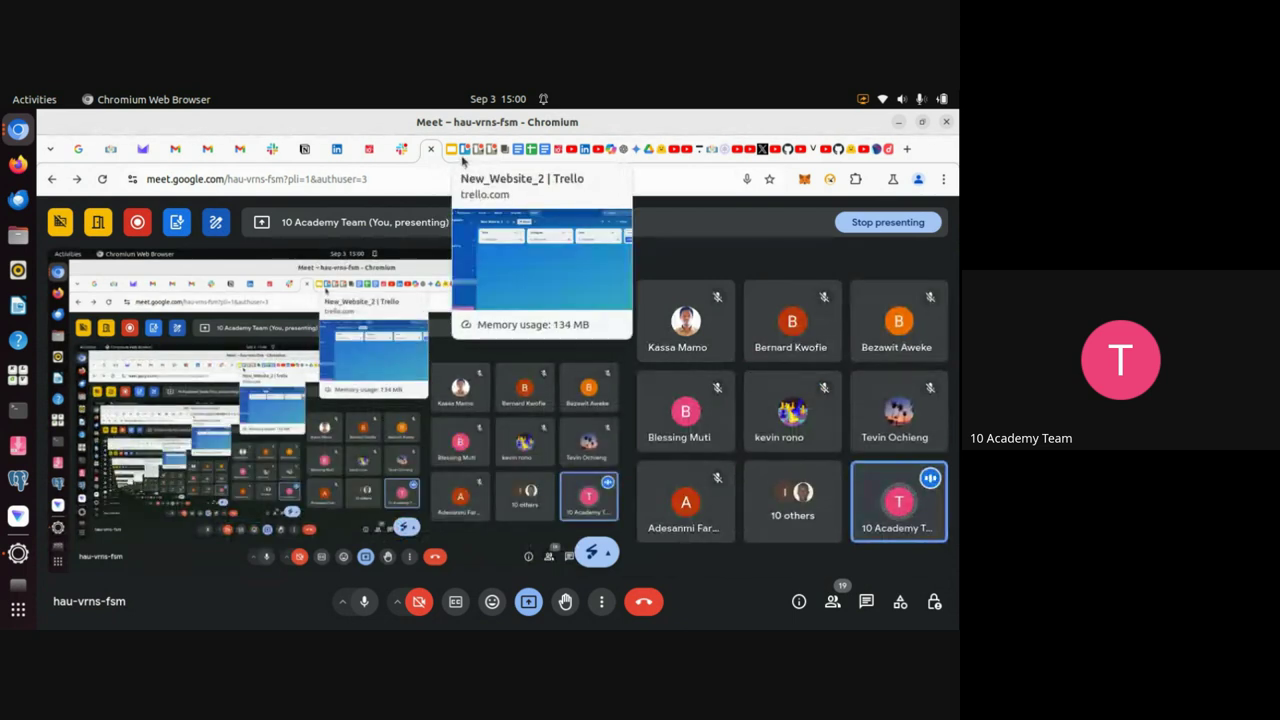
left_click(464, 155)
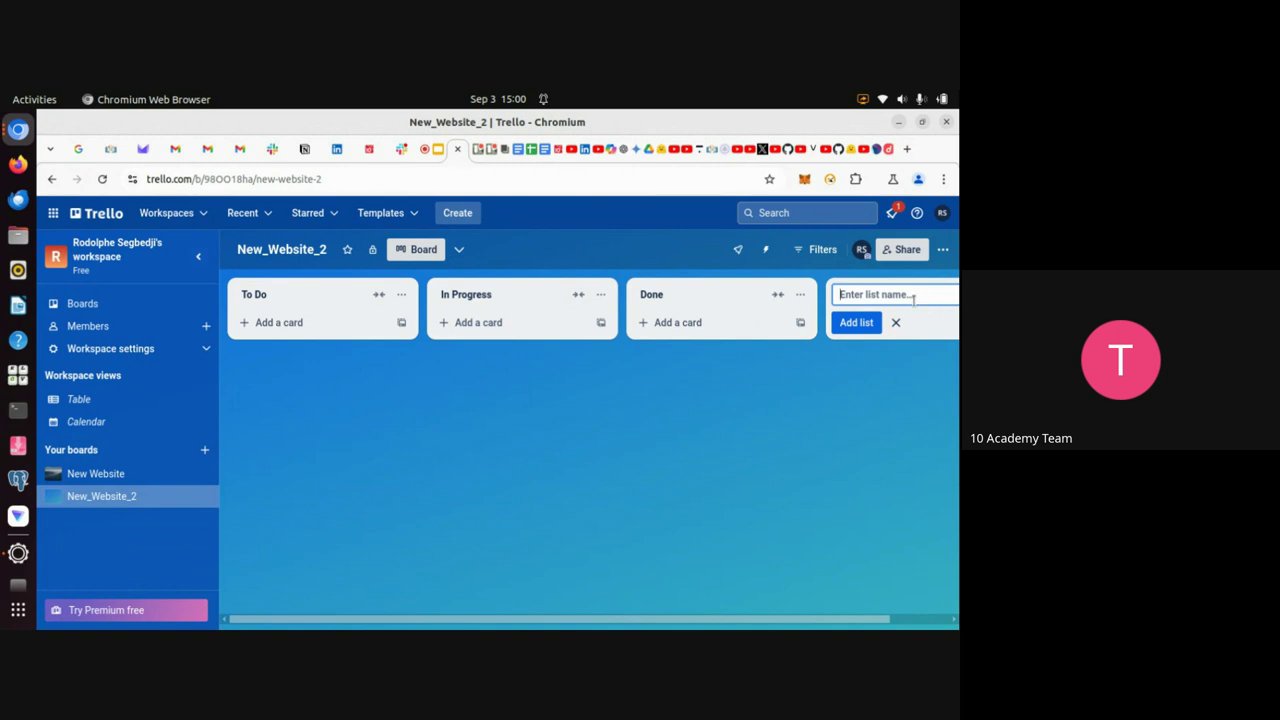
Add a list named "Ideas" and move it to the front of the board, before To Do
scroll(880, 296, "right", 2)
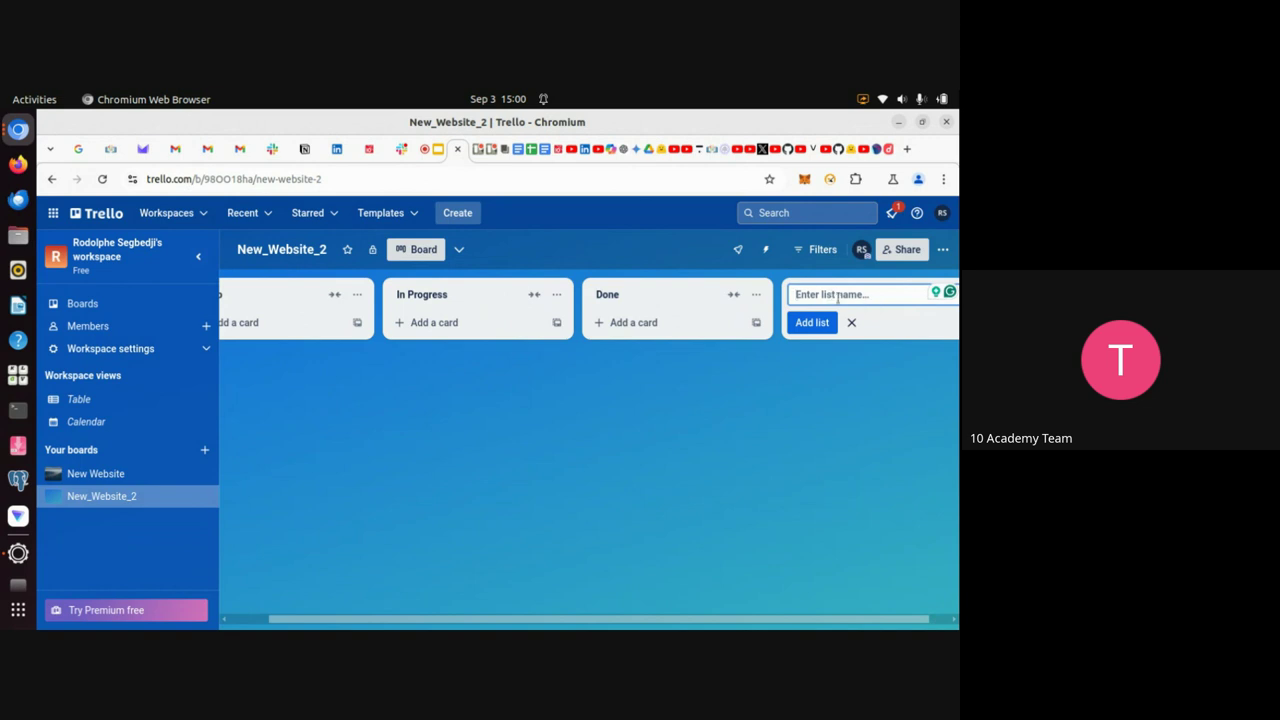
type("Ideas")
left_click(885, 380)
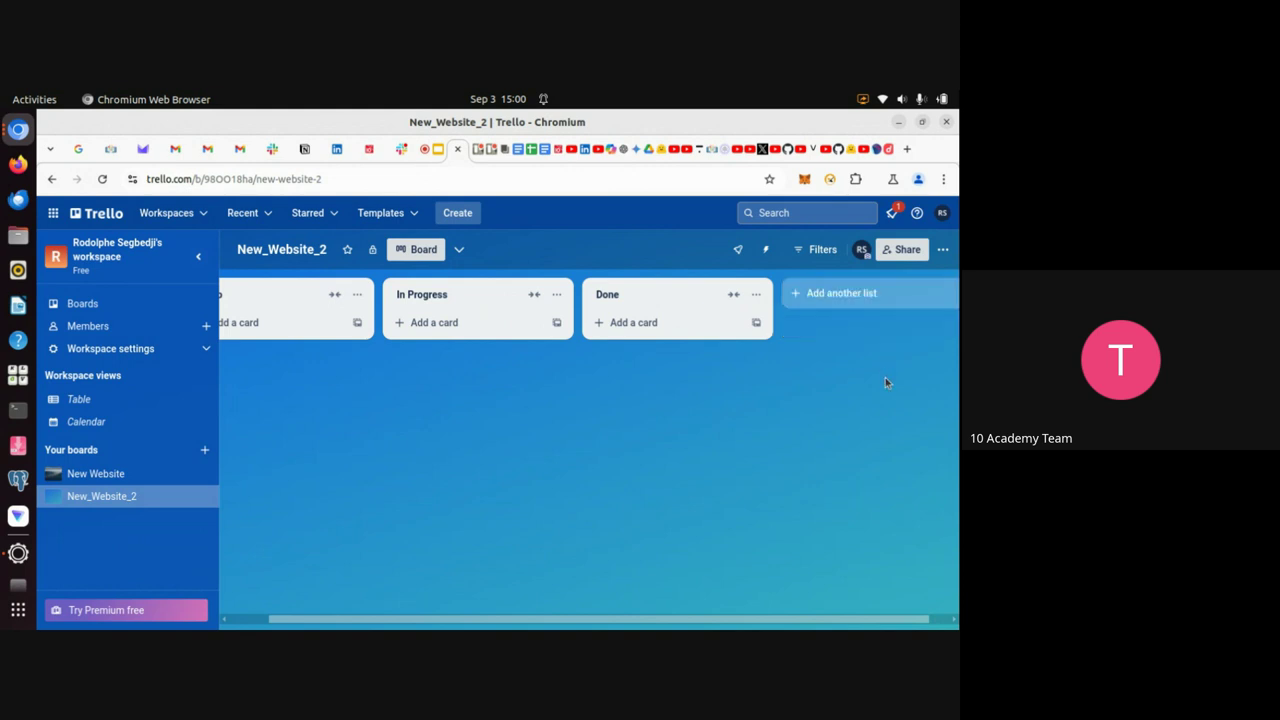
left_click(850, 296)
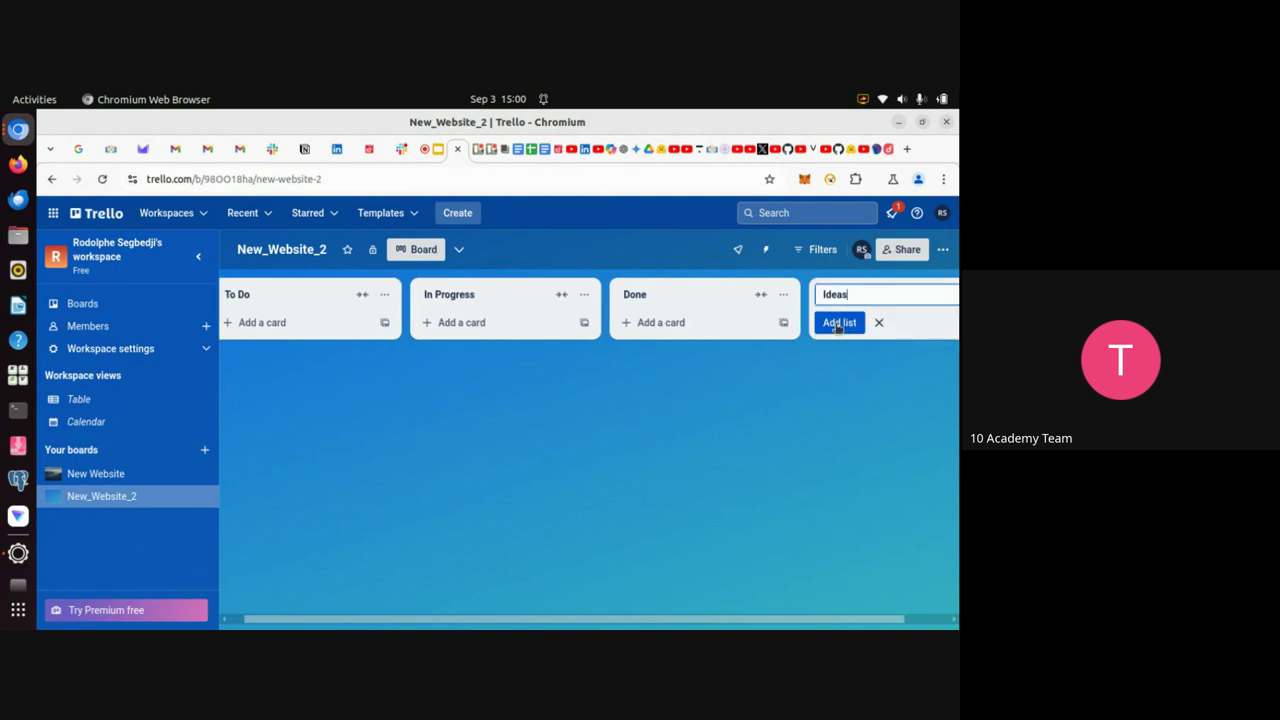
key("Return")
left_click_drag(852, 294, 257, 294)
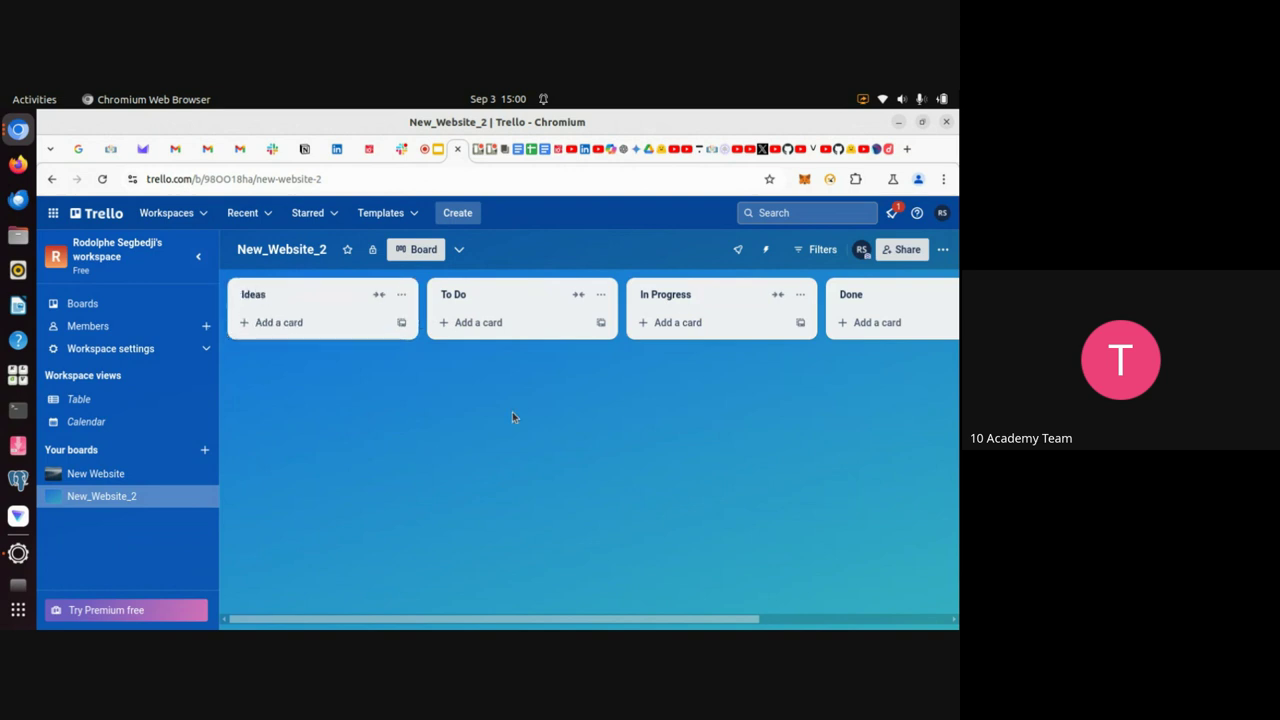
left_click(360, 401)
Add a card named "Create frontend" to the Ideas list
left_click(296, 322)
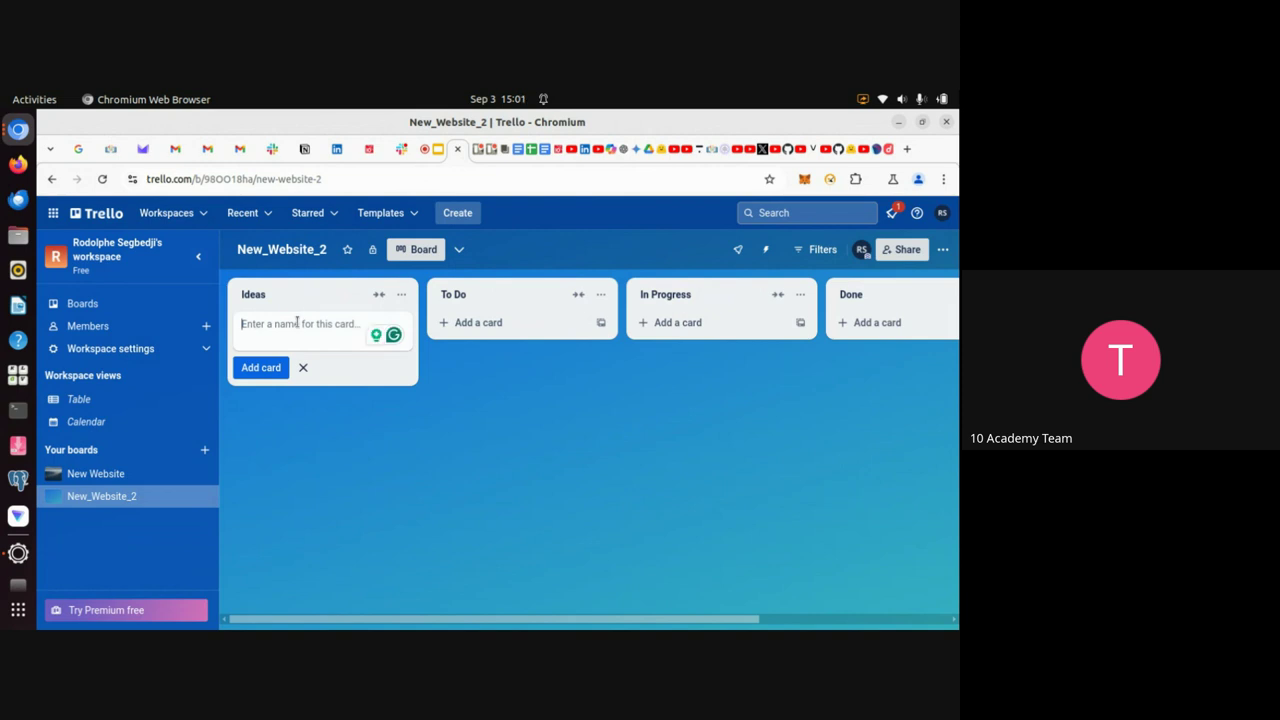
type("Crea")
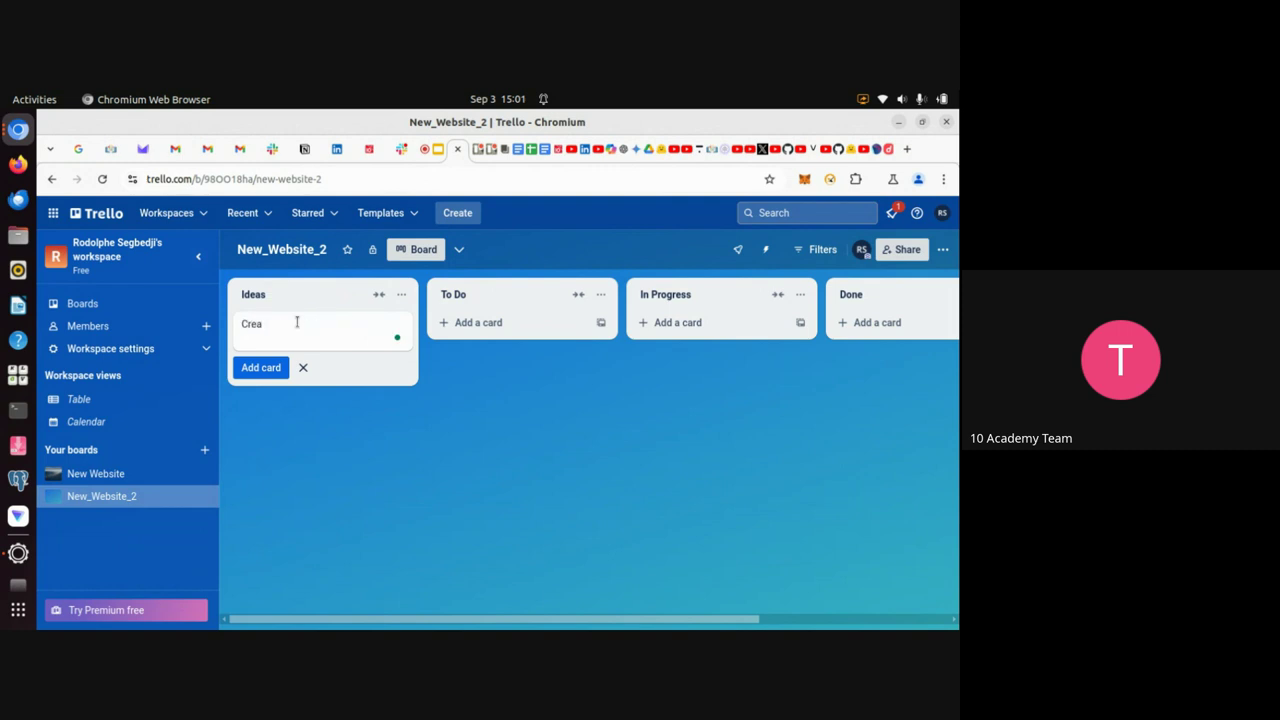
key("BackSpace")
key("BackSpace")
key("BackSpace")
key("BackSpace")
type("F")
key("BackSpace")
type("C")
key("BackSpace")
type("Create frontend")
key("Return")
Add the cards "Create Backend" and "Create a logo" to the Ideas list
type("C")
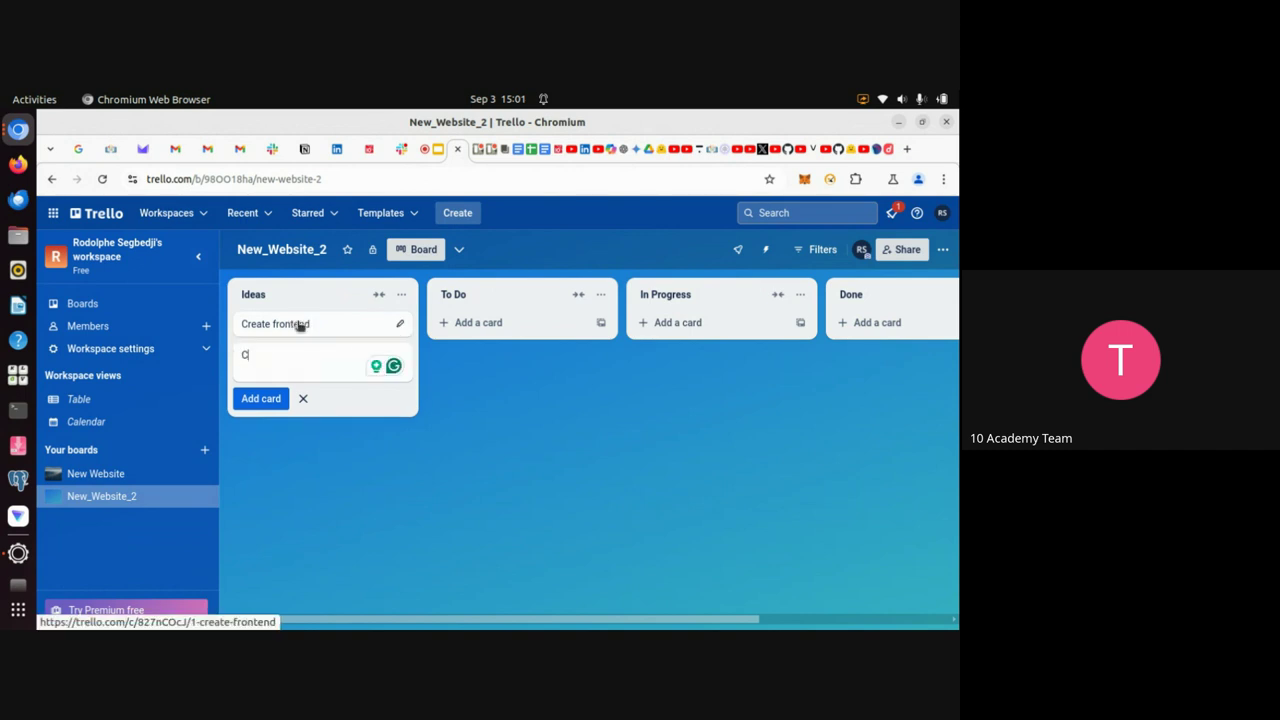
type("reate Backend")
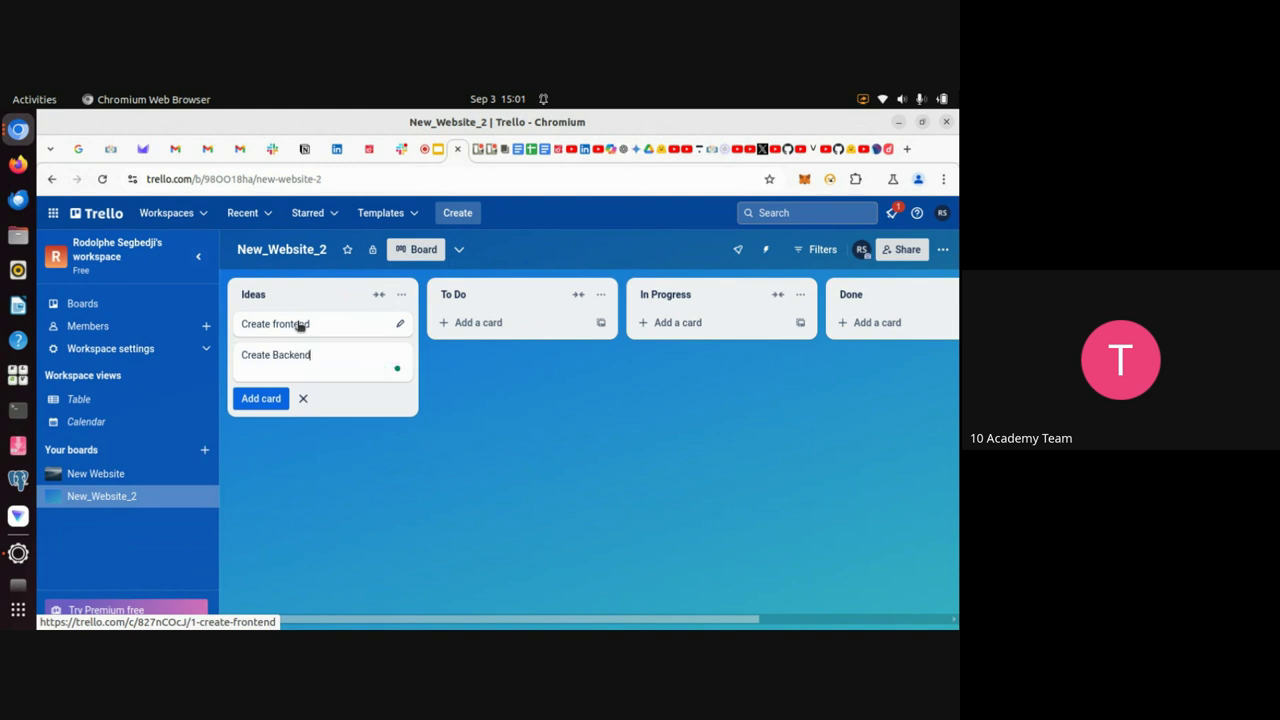
key("Return")
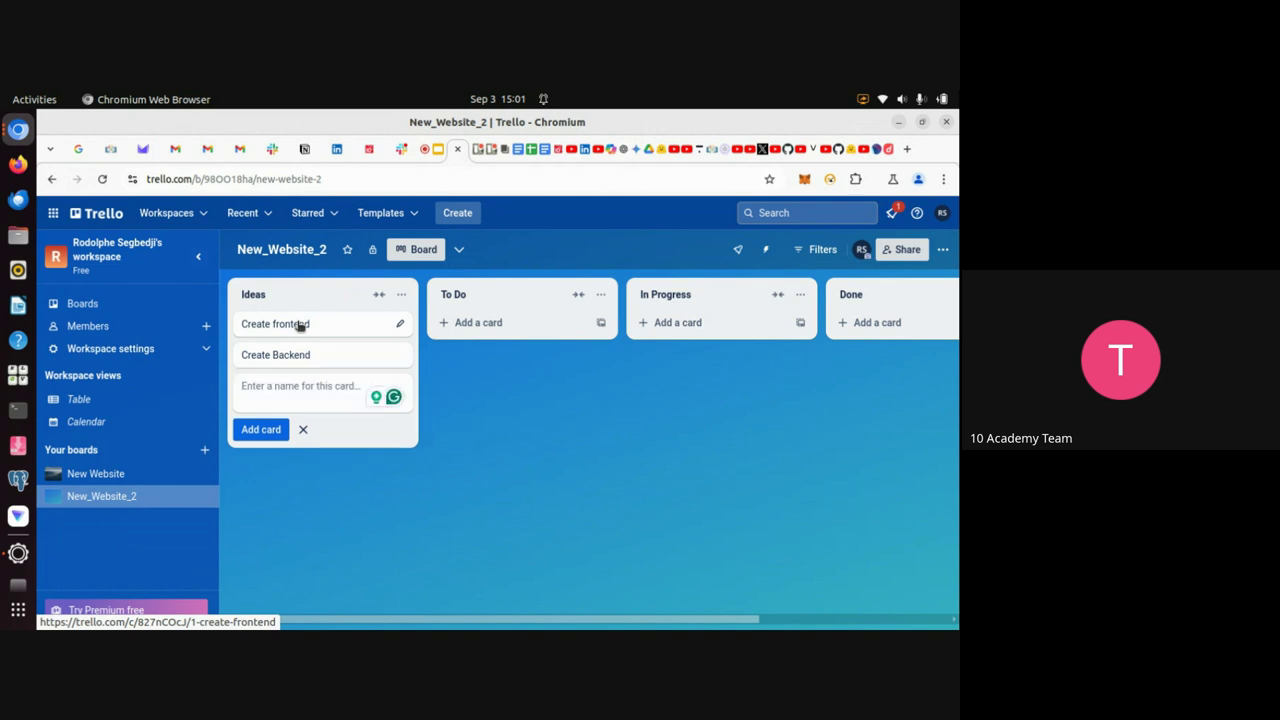
type("Create ")
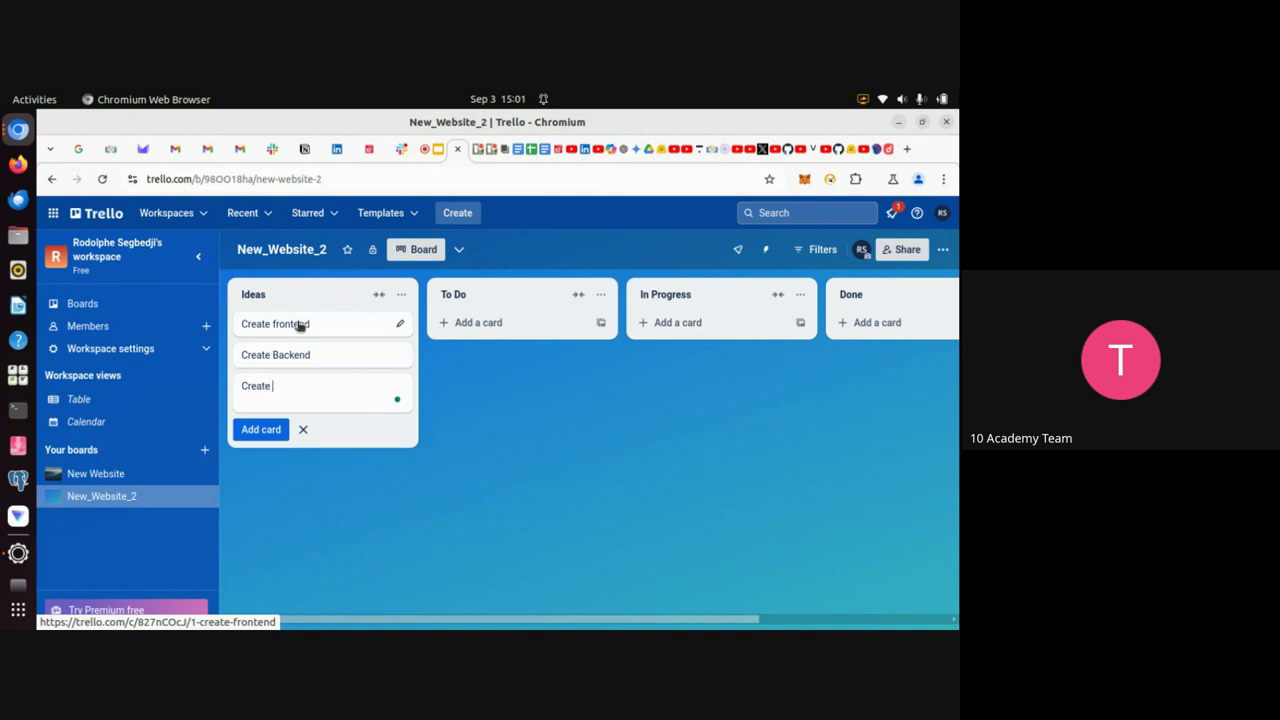
type("a logo")
key("Return")
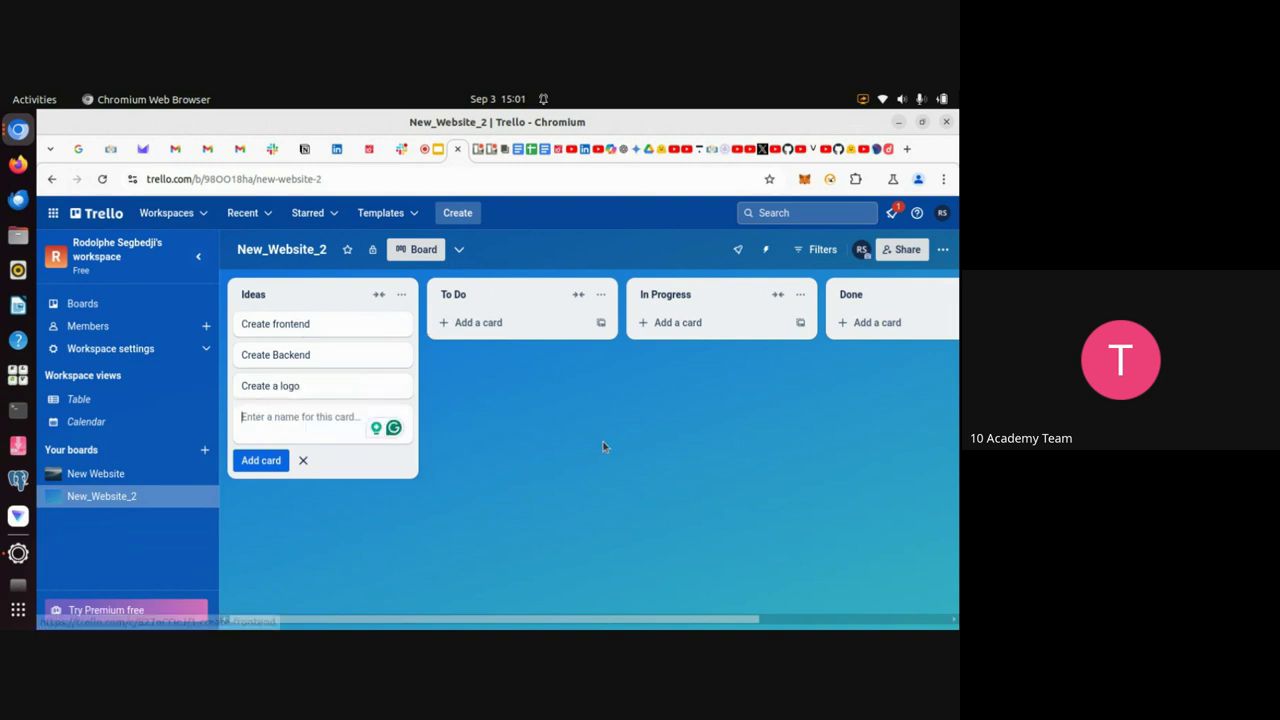
Check the Google Meet call, then return to the Trello board and close the empty card entry in Ideas
left_click(424, 150)
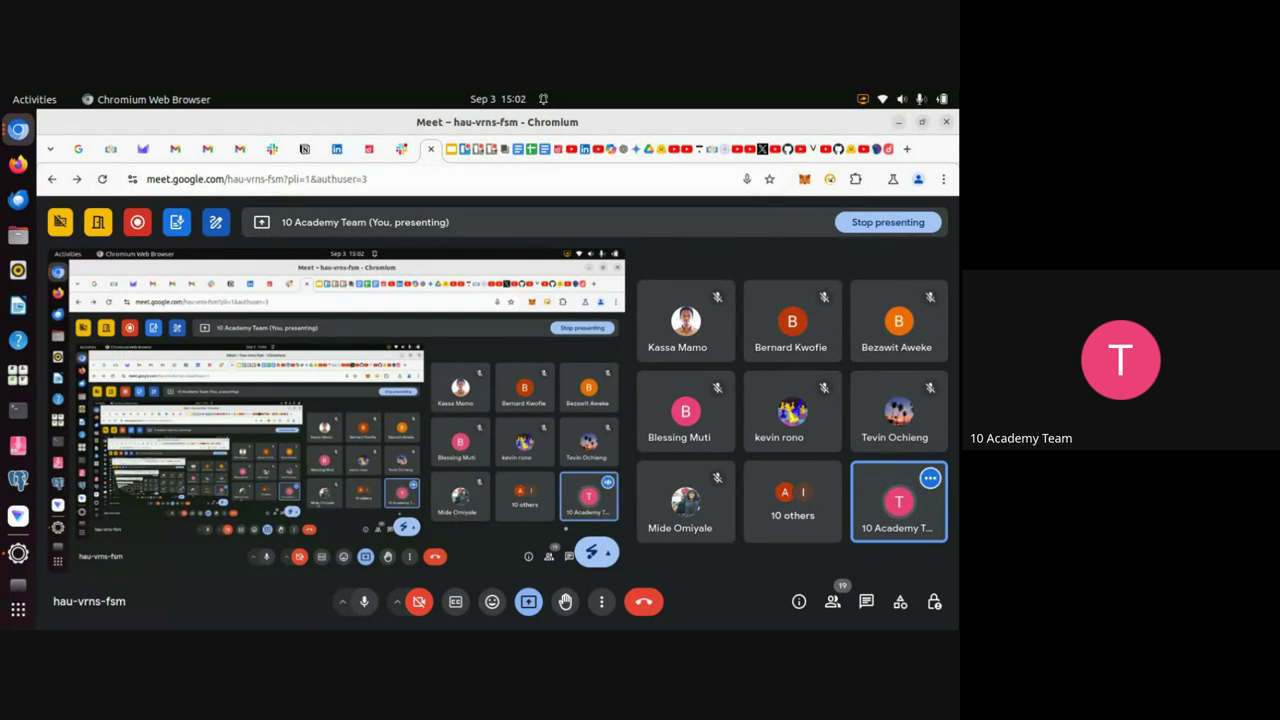
left_click(466, 157)
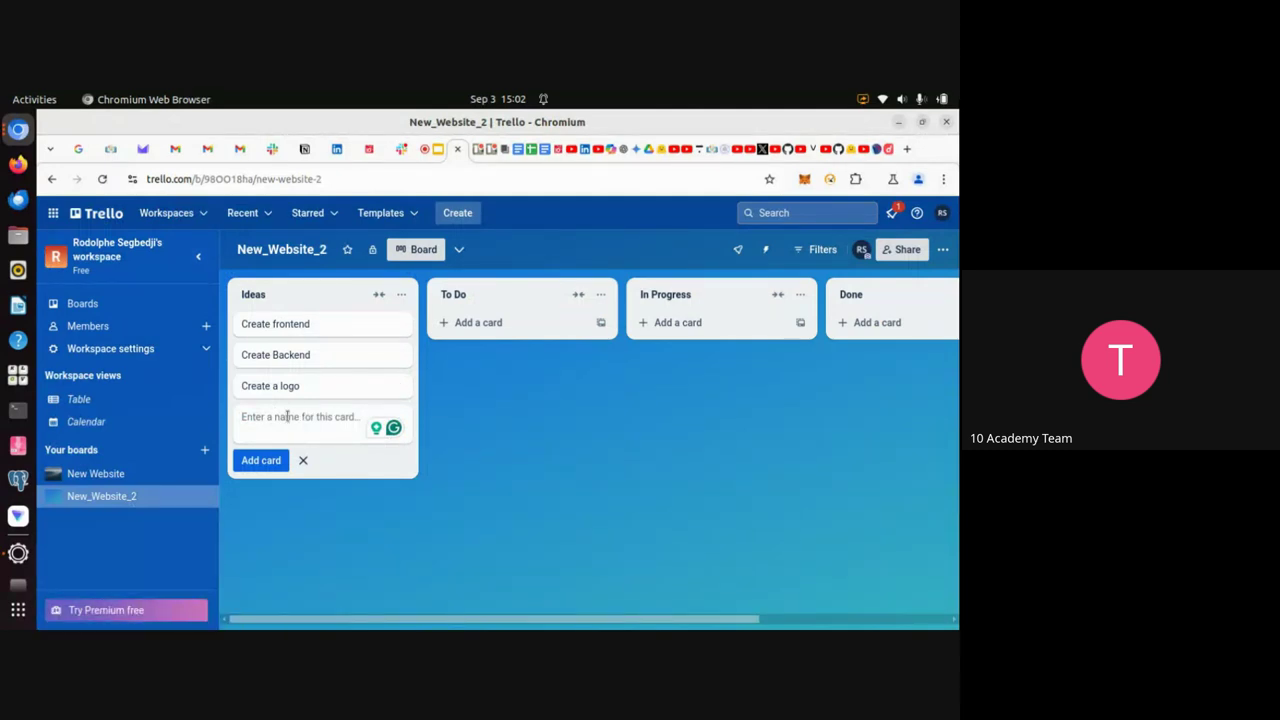
left_click(452, 570)
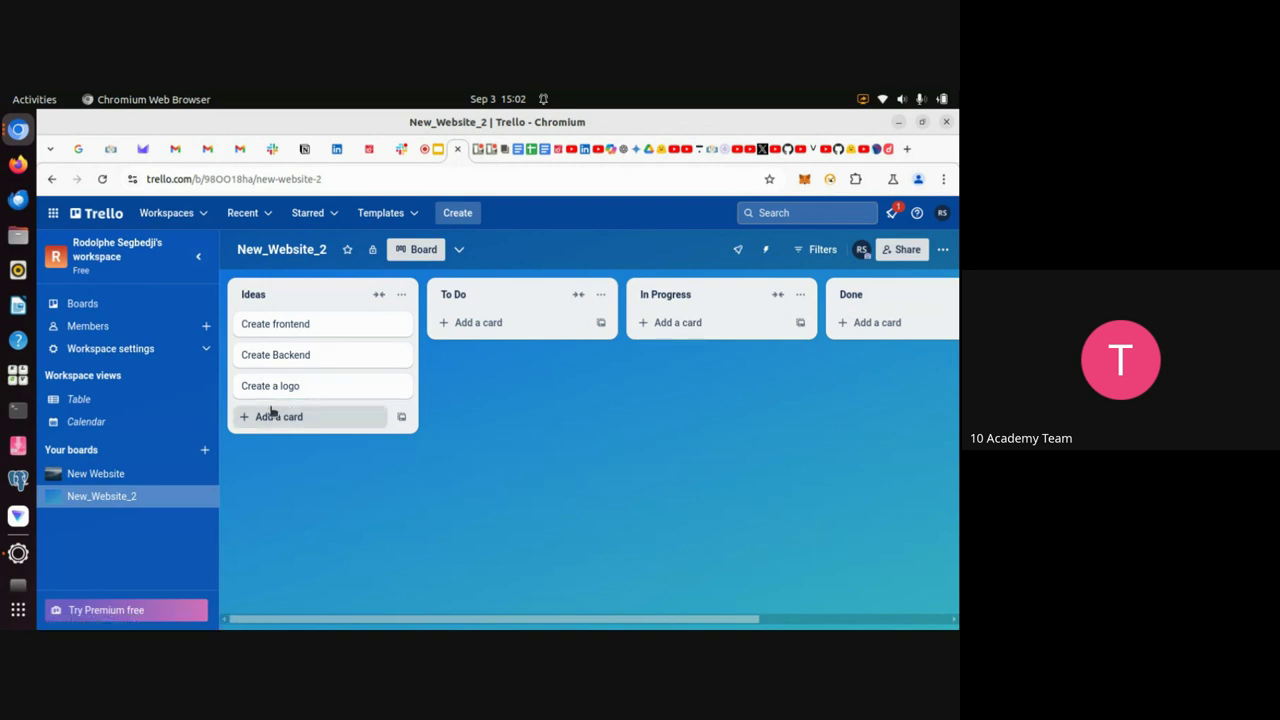
Add a card named "Create frontend" to the To Do list
left_click(474, 328)
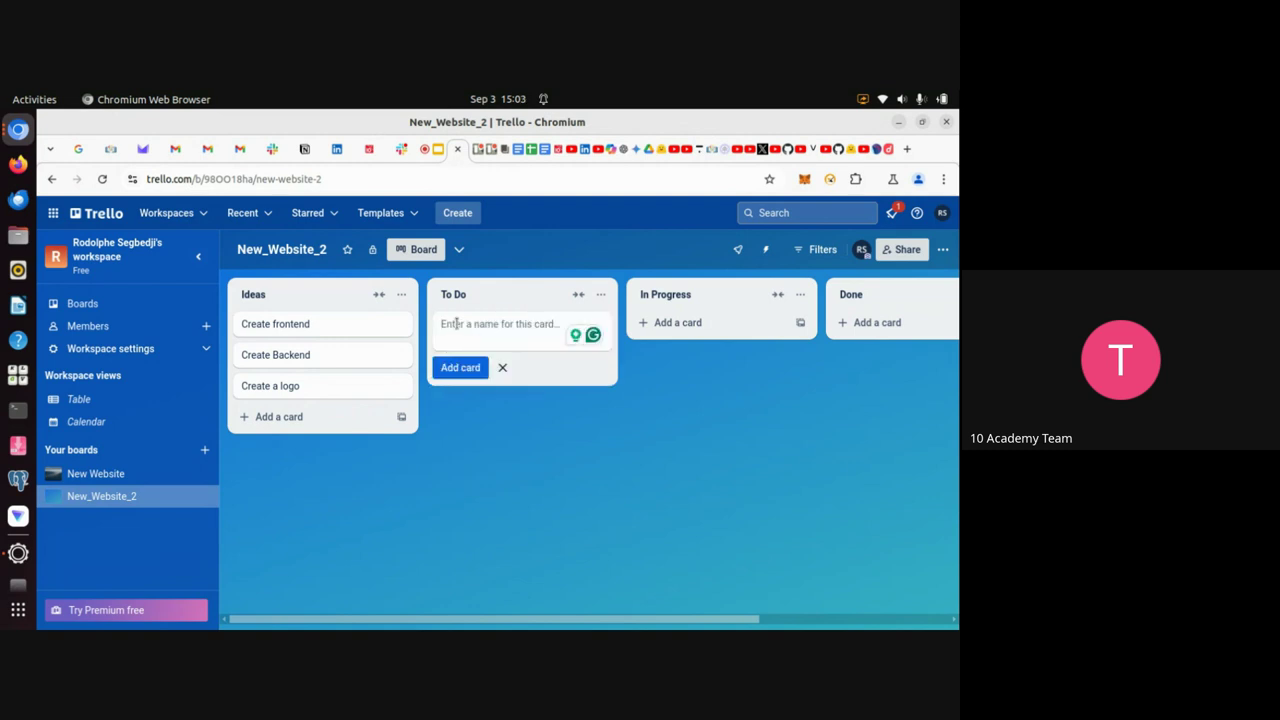
type("c")
key("BackSpace")
type("Cre")
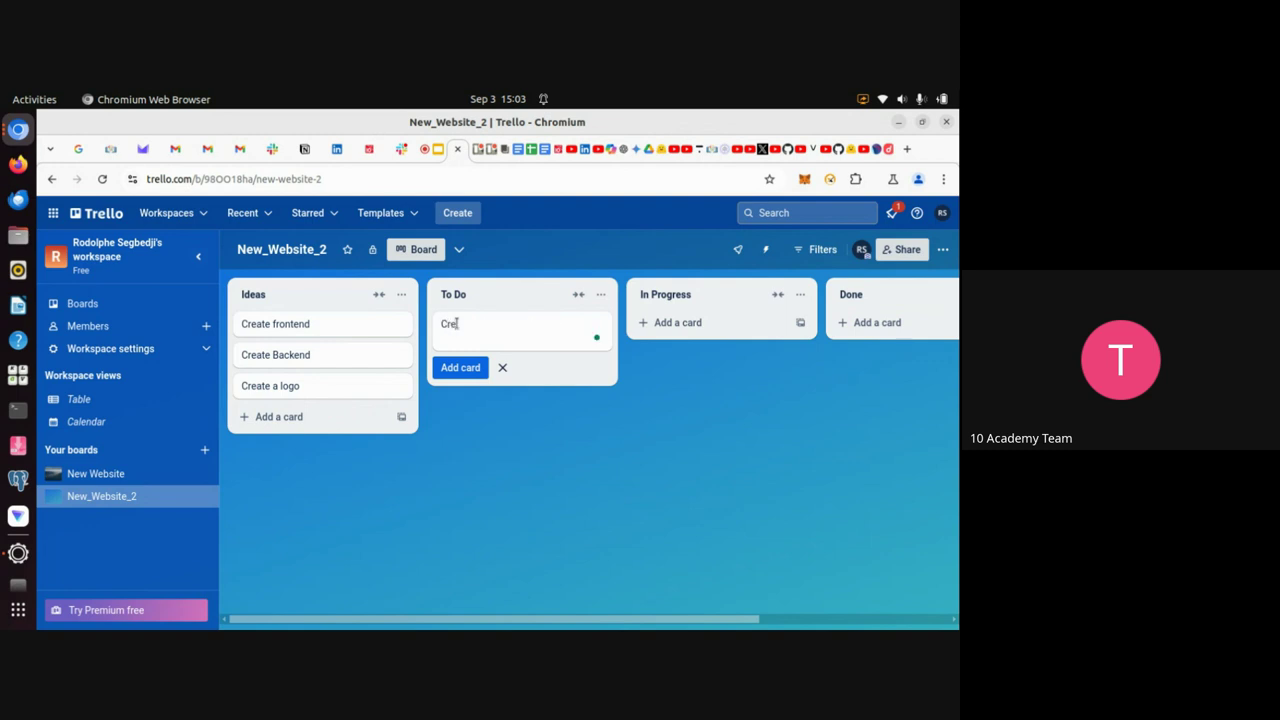
type("ate frontendc")
key("BackSpace")
key("Return")
Add a card named "Create backend" to the To Do list
type("Creat")
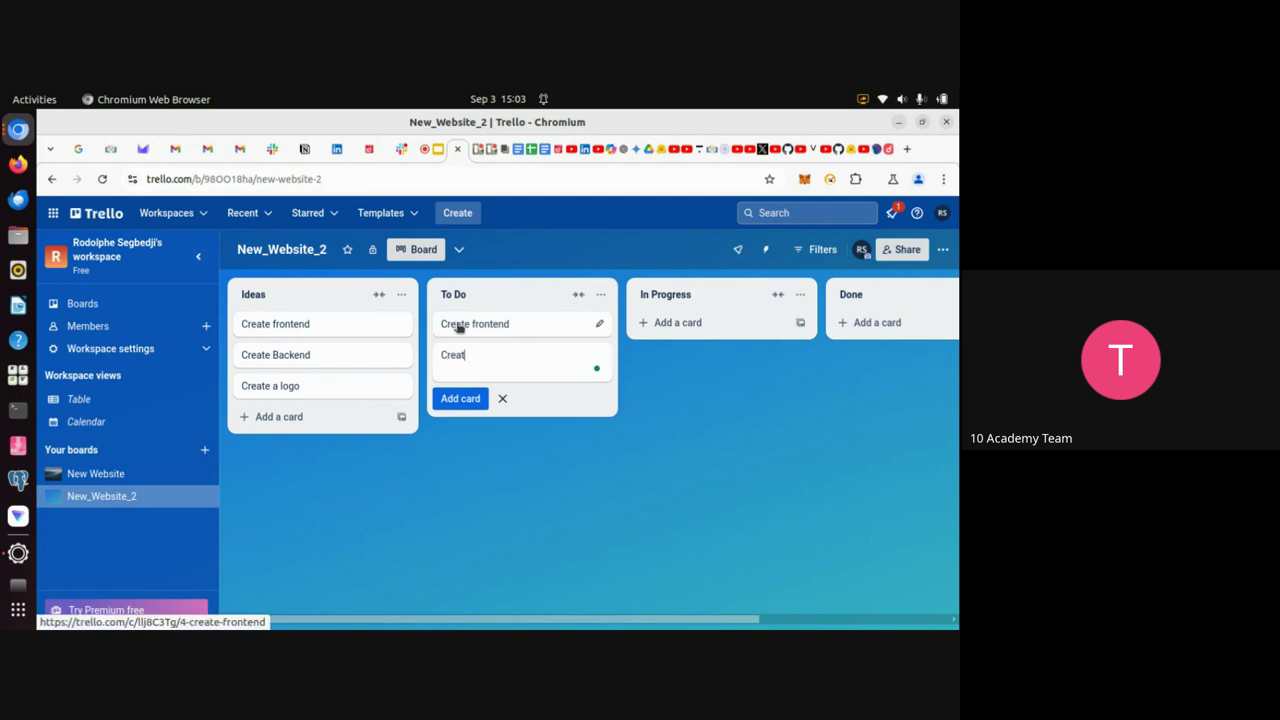
type("e backednd")
key("BackSpace")
key("BackSpace")
key("BackSpace")
type("nd")
key("Return")
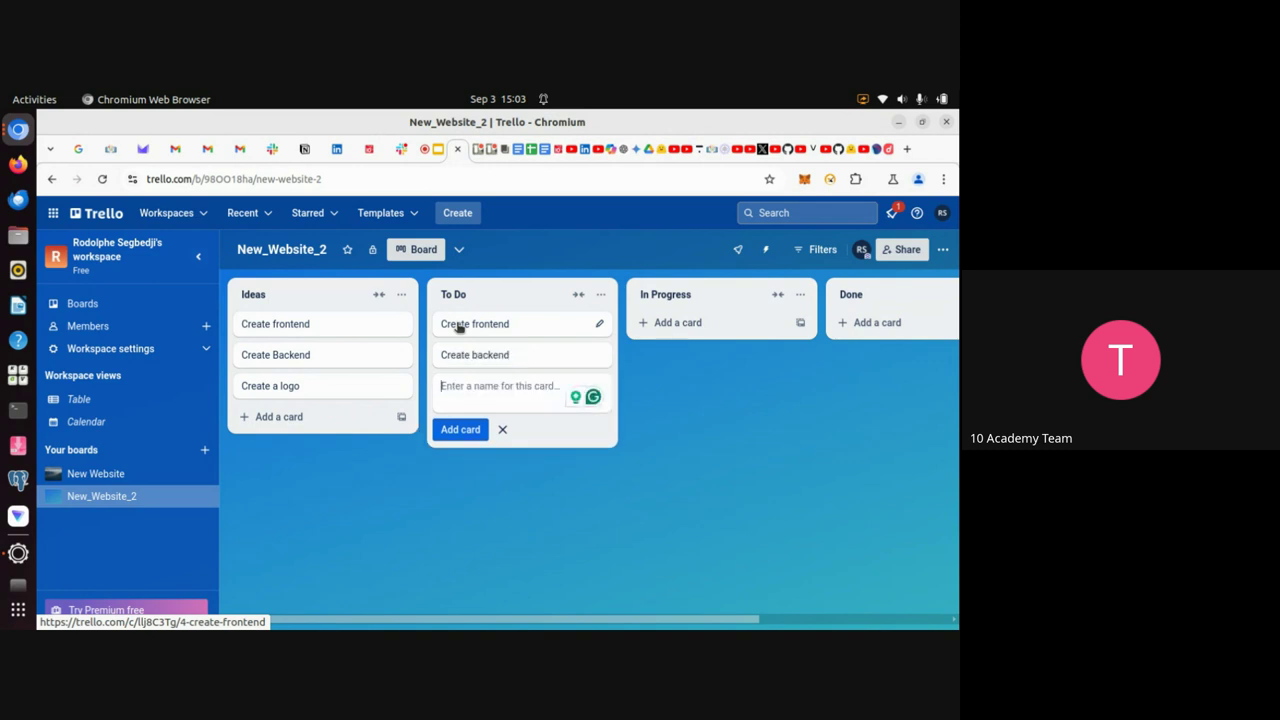
Add the cards "Create a logo" and "Create a patents" to the To Do list and finish adding cards
type("Create3")
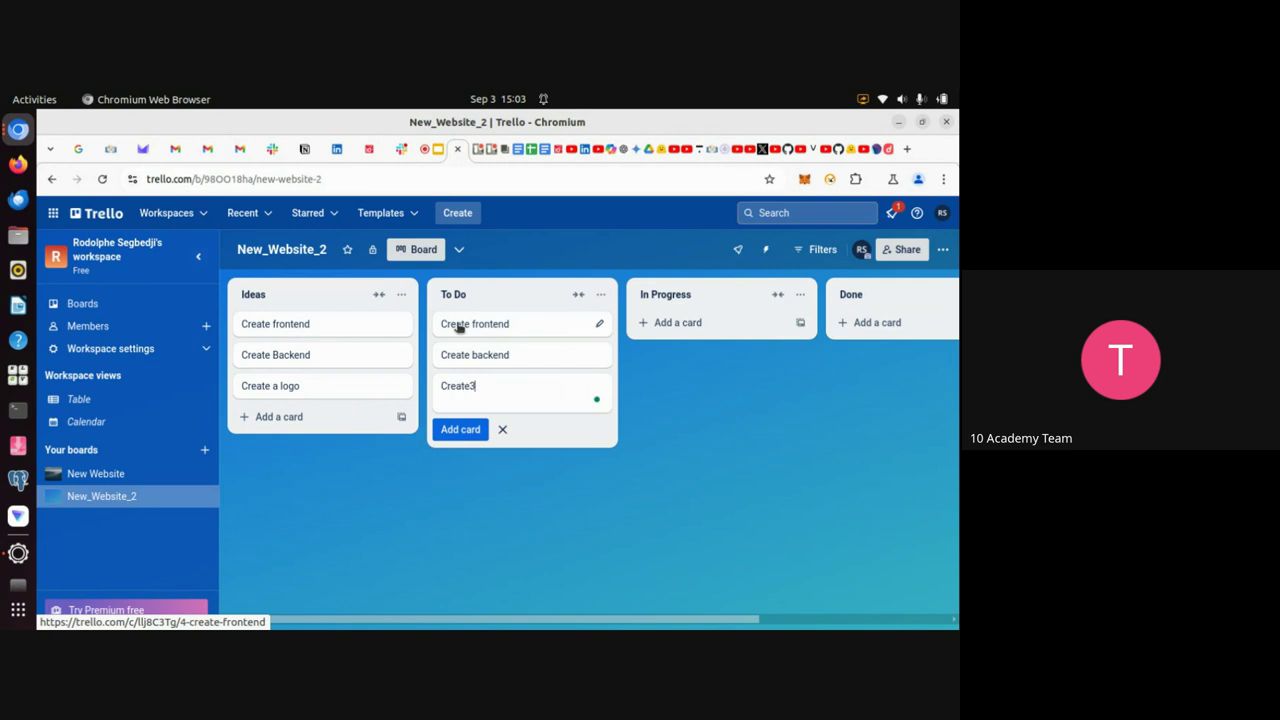
key("BackSpace")
type("a logo")
key("Return")
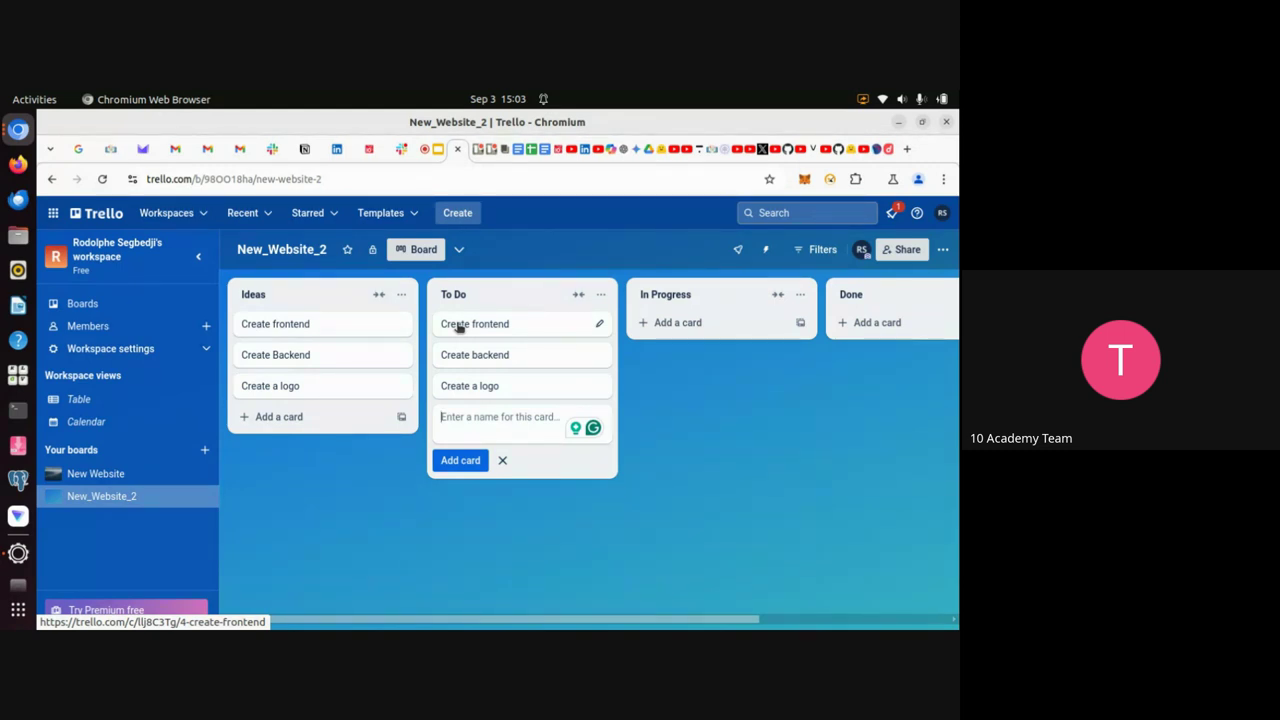
type("Create")
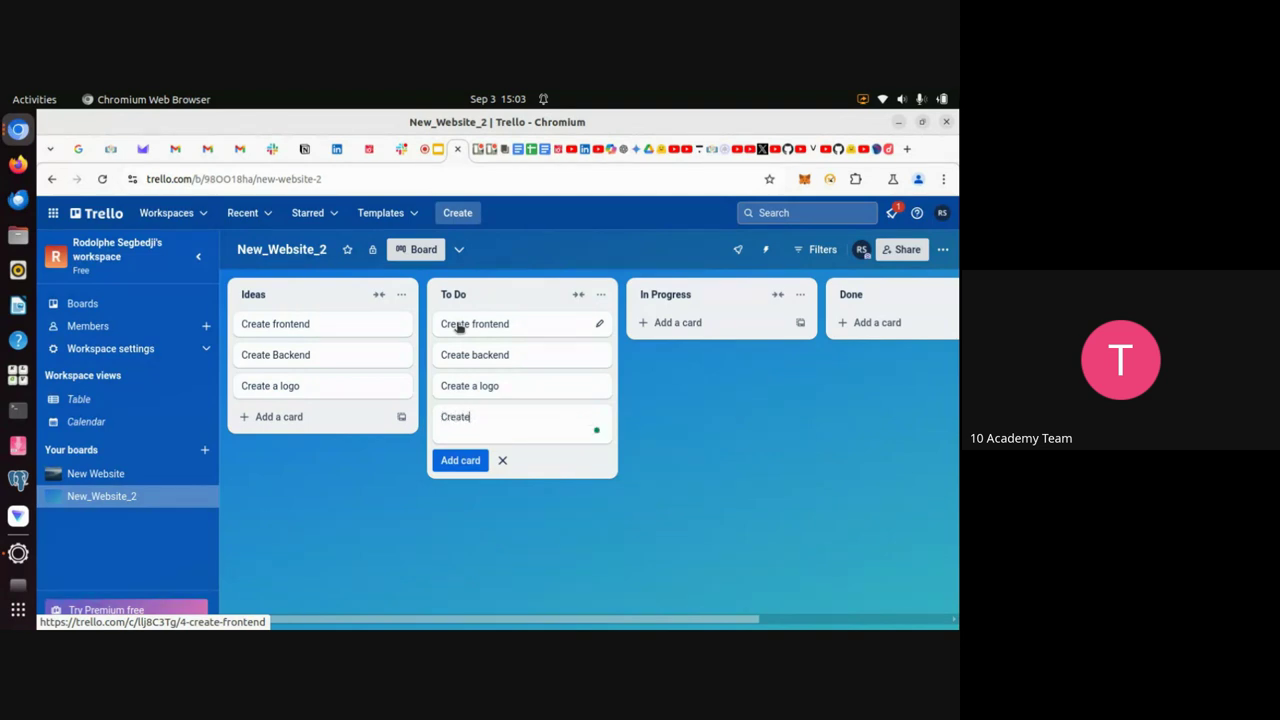
type(" a patend")
type("s")
key("Return")
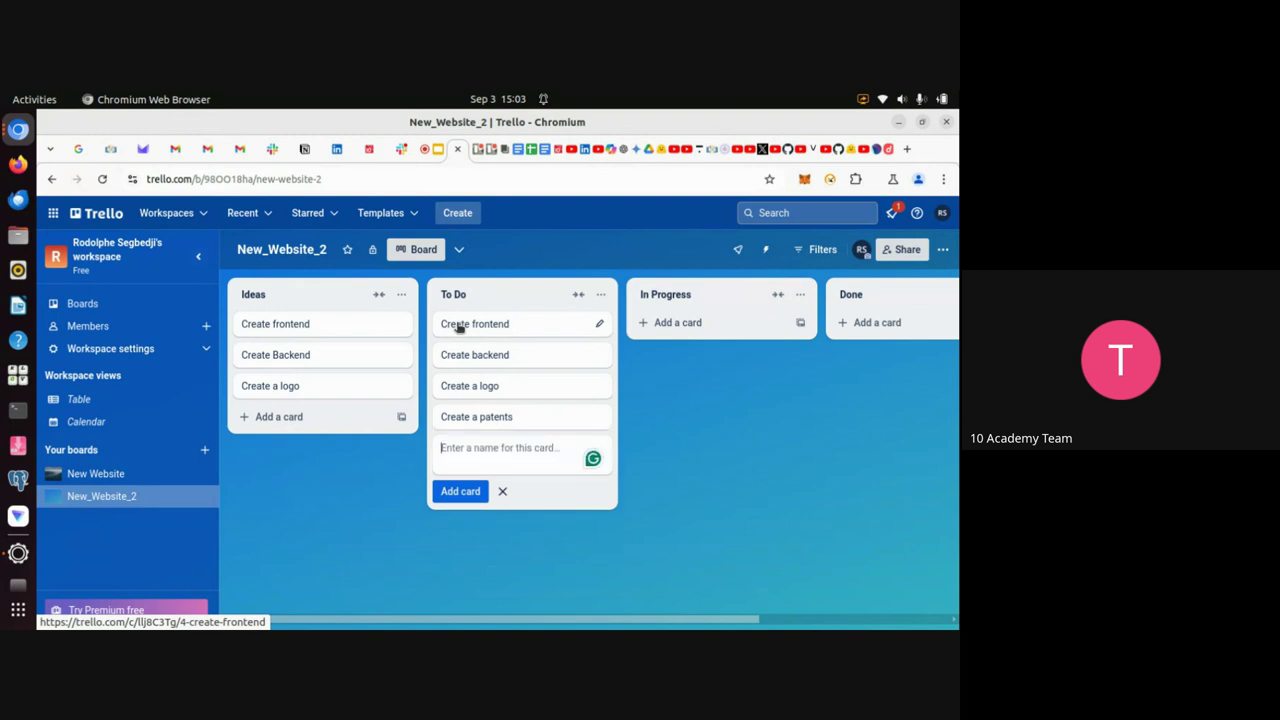
left_click(692, 518)
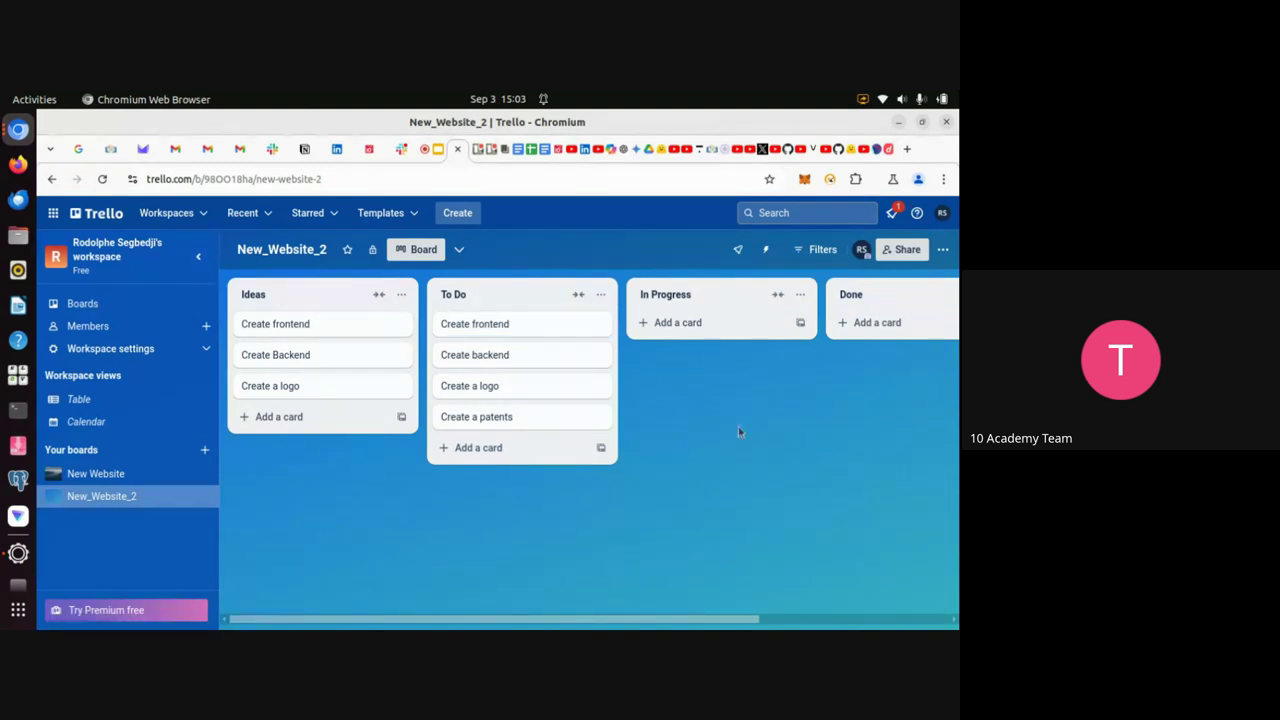
Open the "Create frontend" card in the To Do list and its title for editing
scroll(738, 426, "right", 5)
scroll(738, 426, "left", 5)
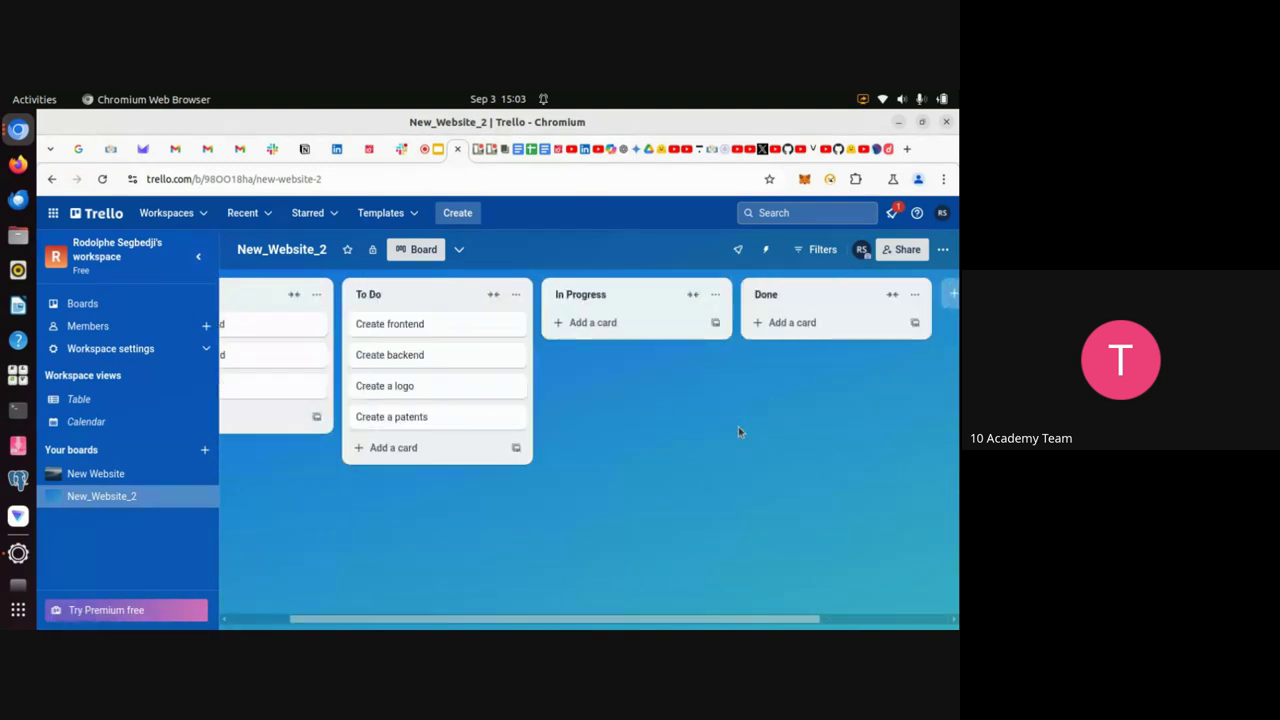
left_click(477, 329)
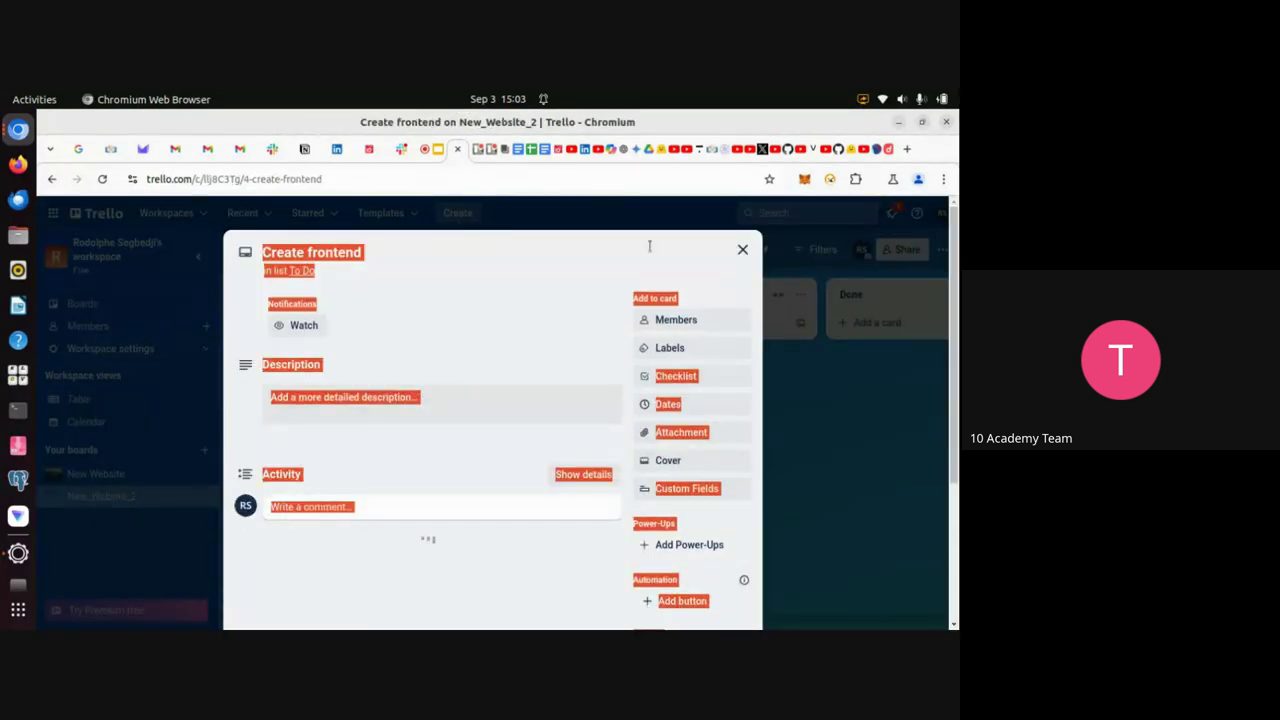
left_click(660, 247)
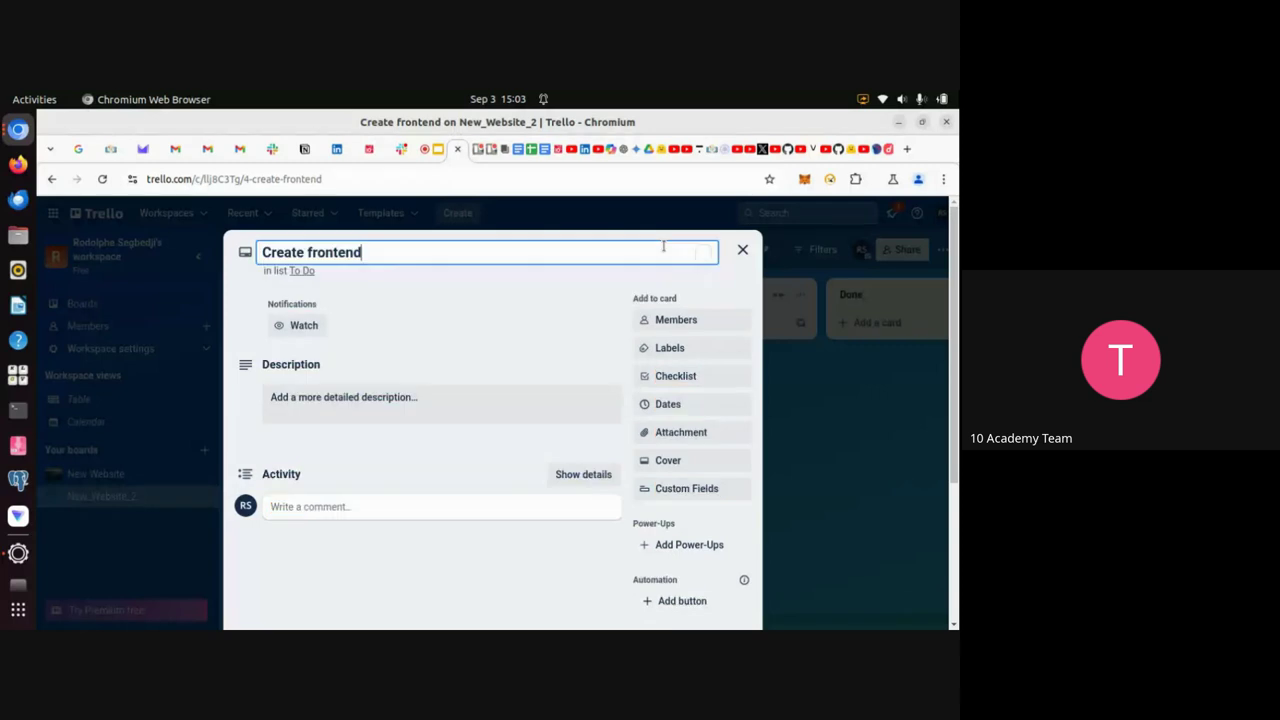
Start the "Create frontend" card's description with the text "A frontent is the user-friend platform"
left_click(412, 594)
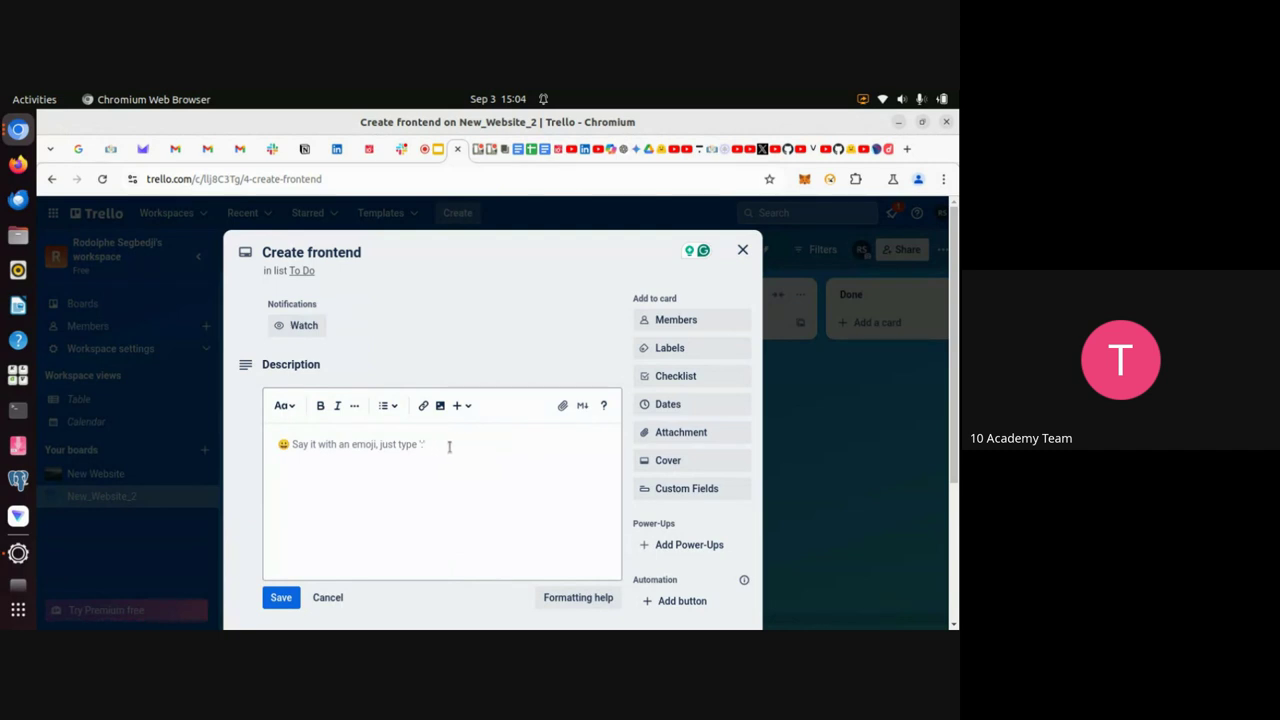
left_click(449, 447)
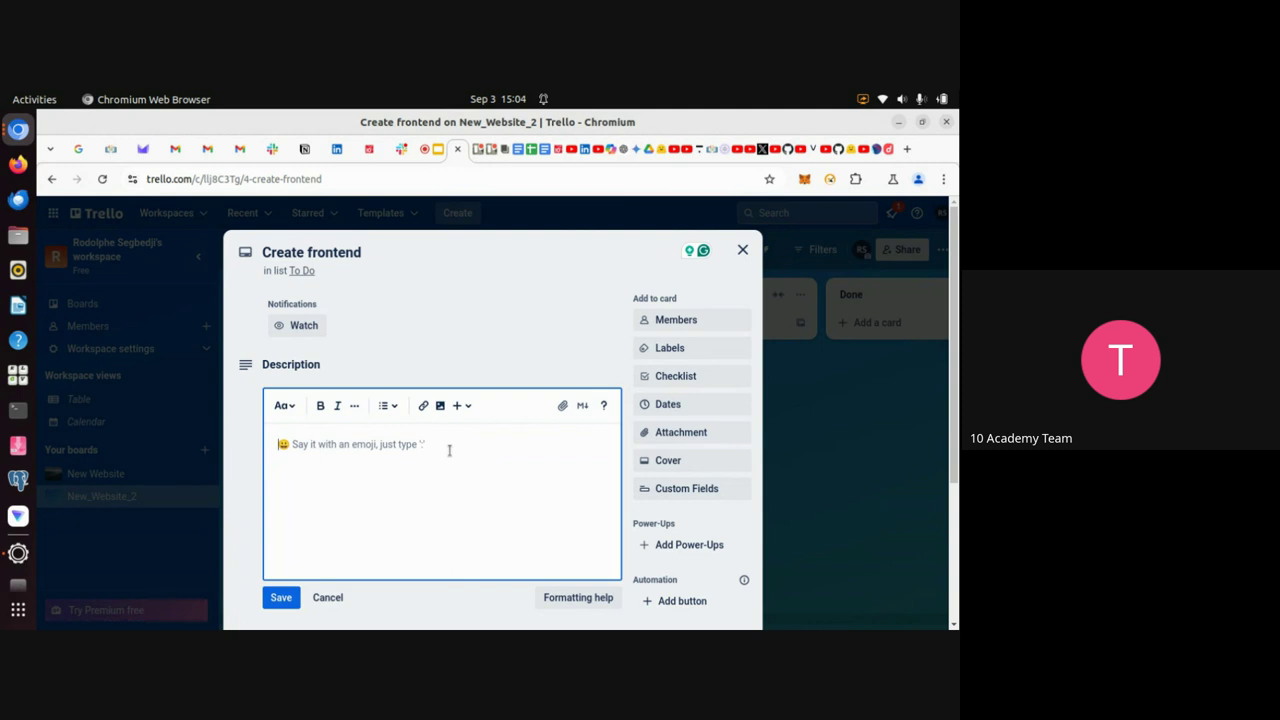
type("A frontent")
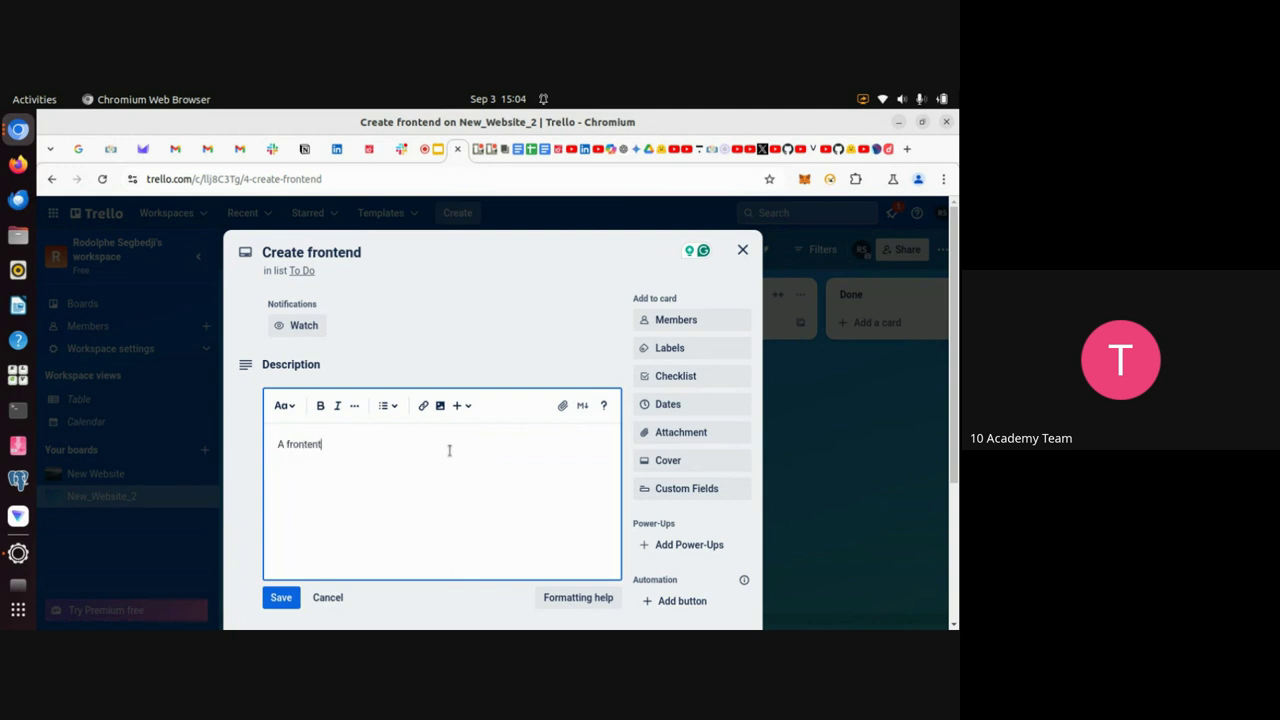
type(" is the user-d")
key("BackSpace")
type("friendl")
key("BackSpace")
type("platform")
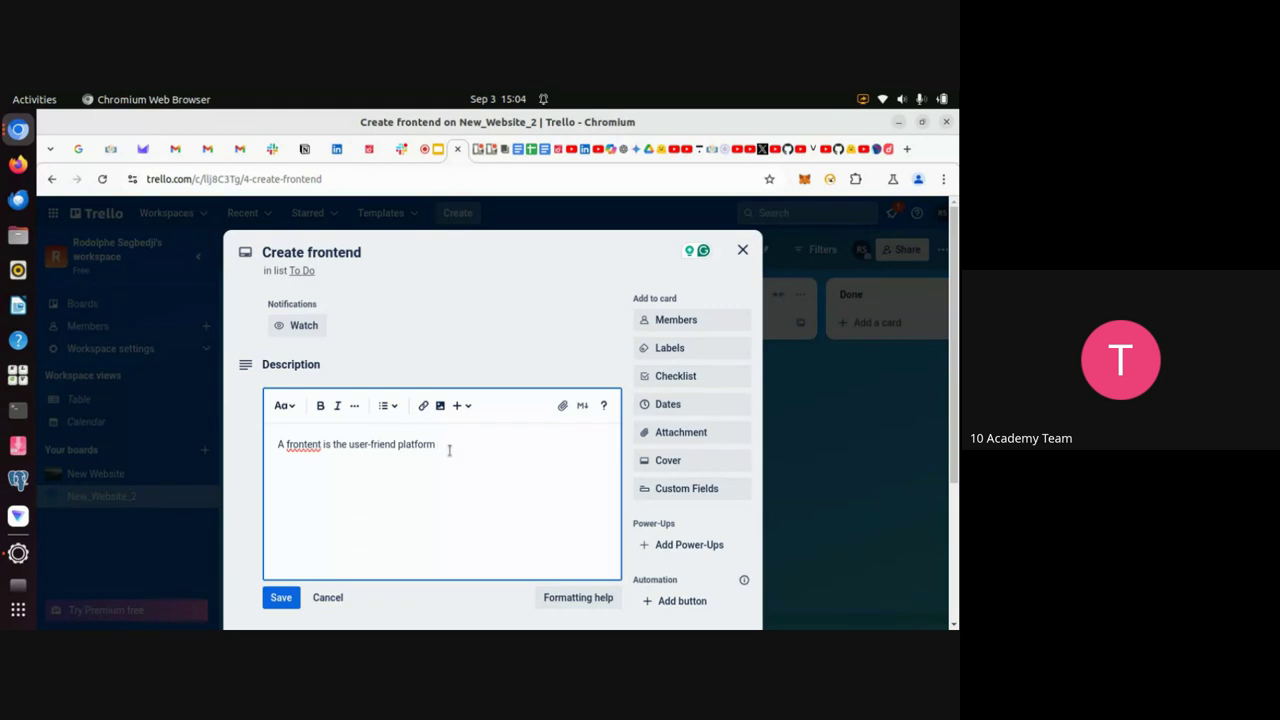
Replace "platform" in the description with "website we will design to welcome our" and continue the sentence
key("BackSpace")
key("BackSpace")
key("BackSpace")
key("BackSpace")
key("BackSpace")
key("BackSpace")
key("BackSpace")
key("BackSpace")
key("BackSpace")
type("website we wil")
key("BackSpace")
key("BackSpace")
type("will design to welcome our co")
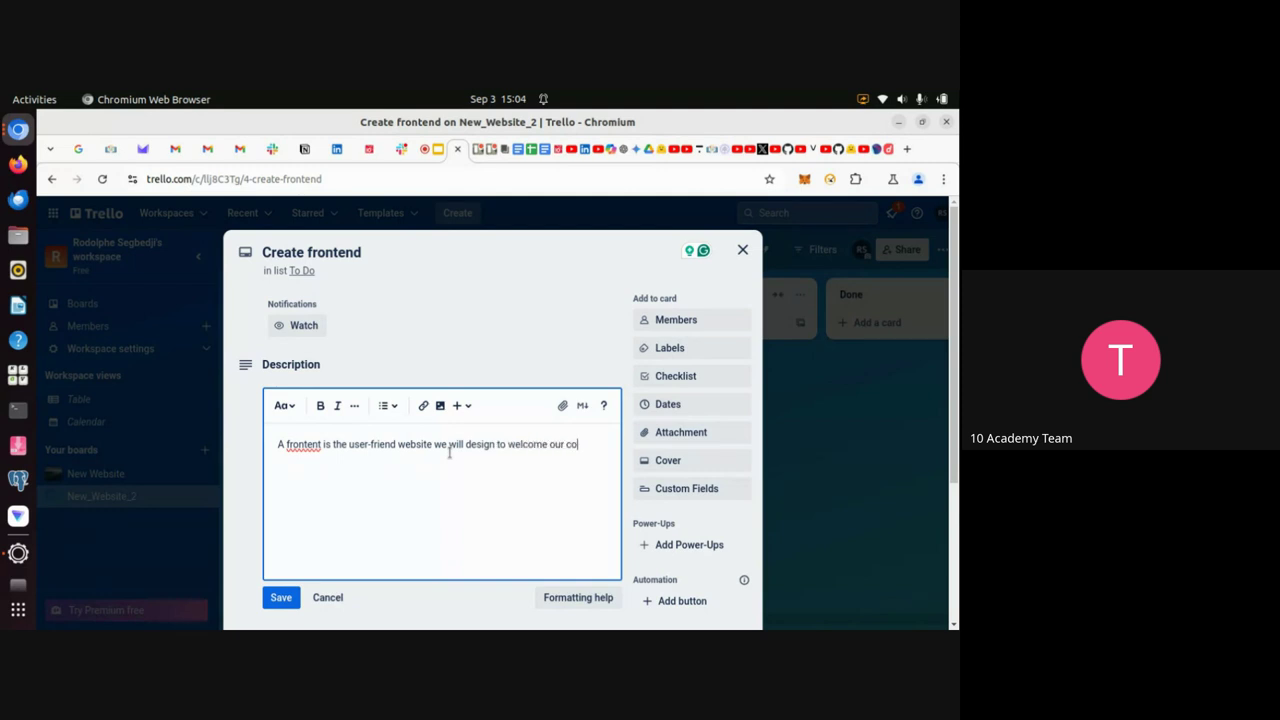
Complete the description with "customers and share with them our products." and save it
type("un")
key("BackSpace")
key("BackSpace")
key("BackSpace")
type("ustomo")
key("BackSpace")
type("ers and share ")
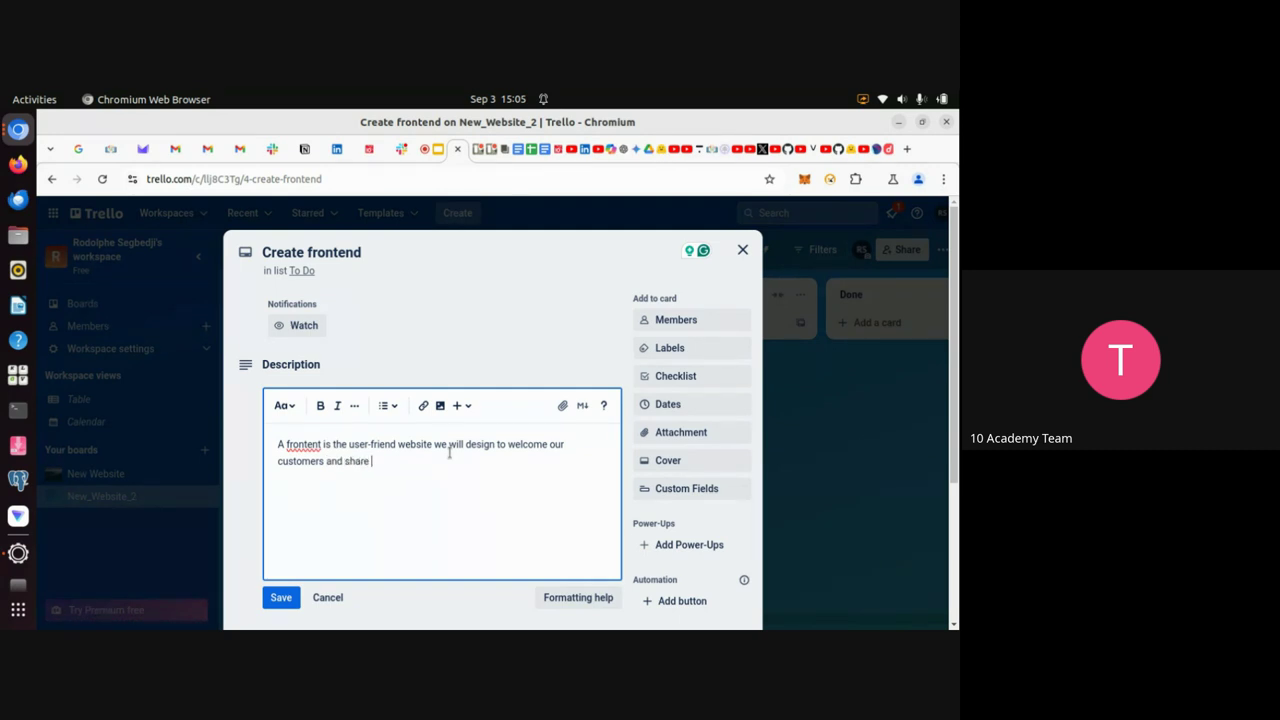
type("out")
key("BackSpace")
key("BackSpace")
key("BackSpace")
type("with them our products.")
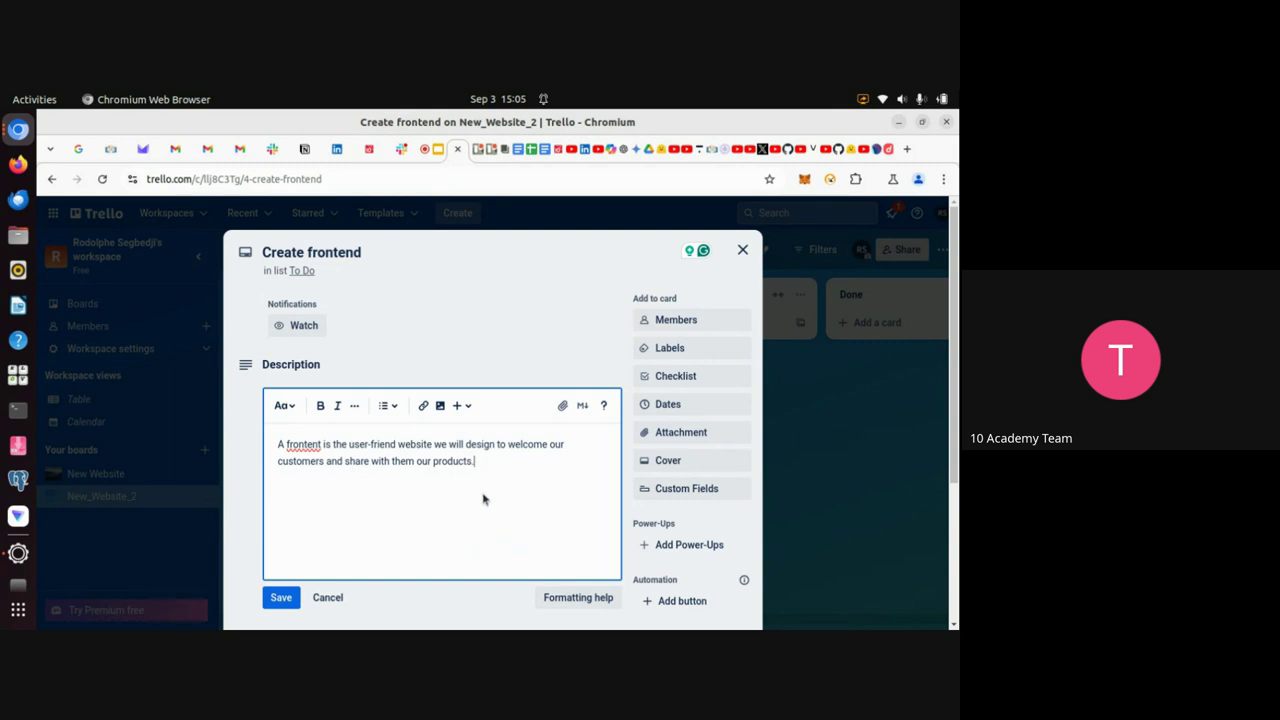
left_click(281, 598)
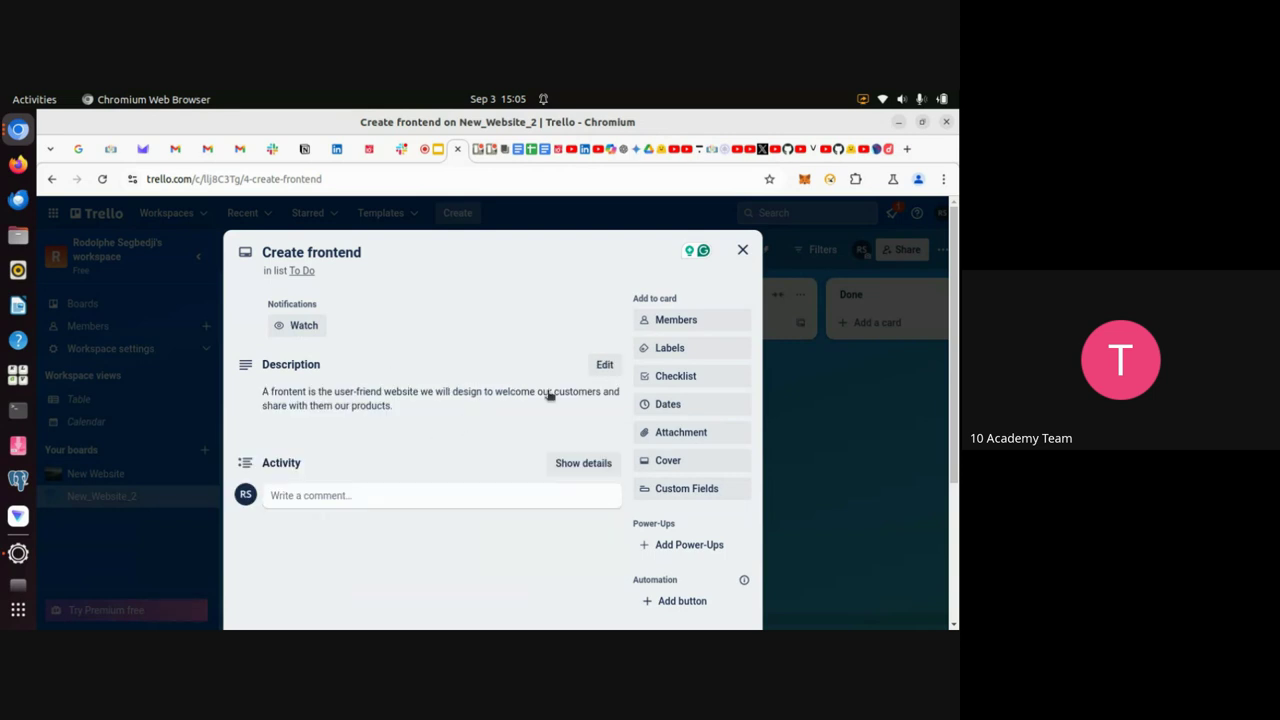
Search for the board member by first name and assign that member to the card
left_click(695, 320)
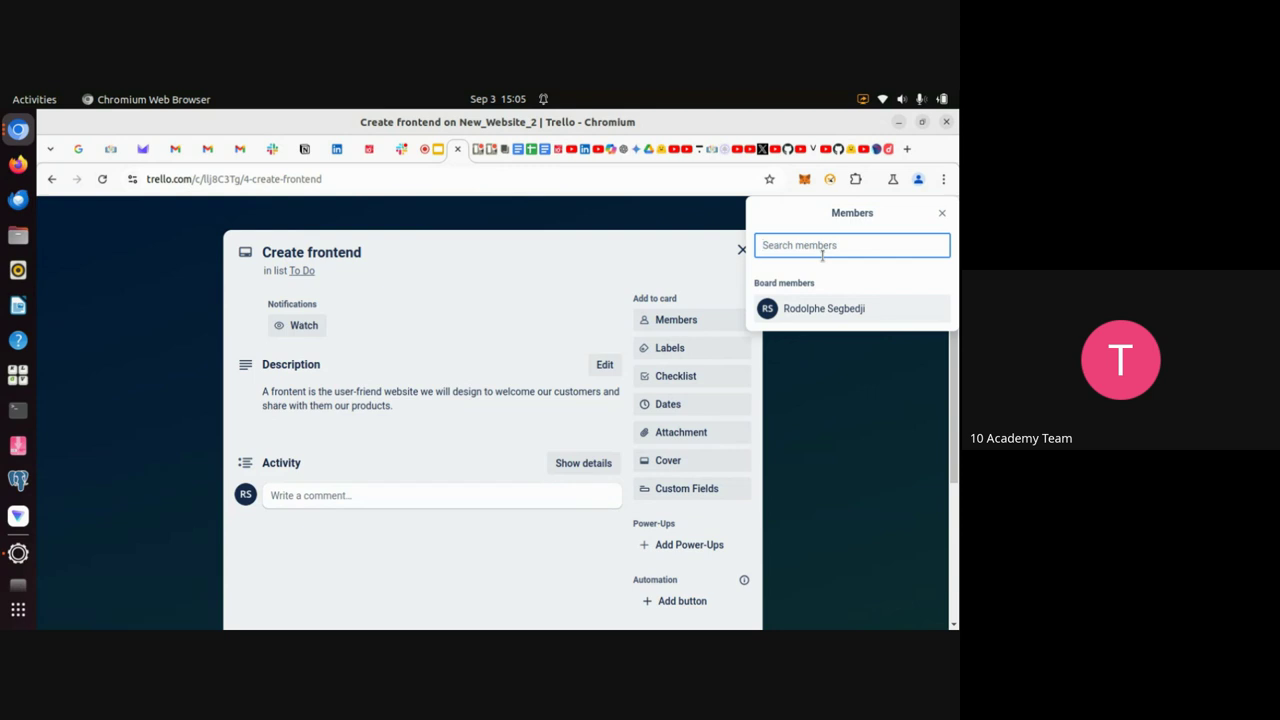
type("R")
key("BackSpace")
type("sss")
key("BackSpace")
key("BackSpace")
key("BackSpace")
type("rodolphe")
left_click(832, 310)
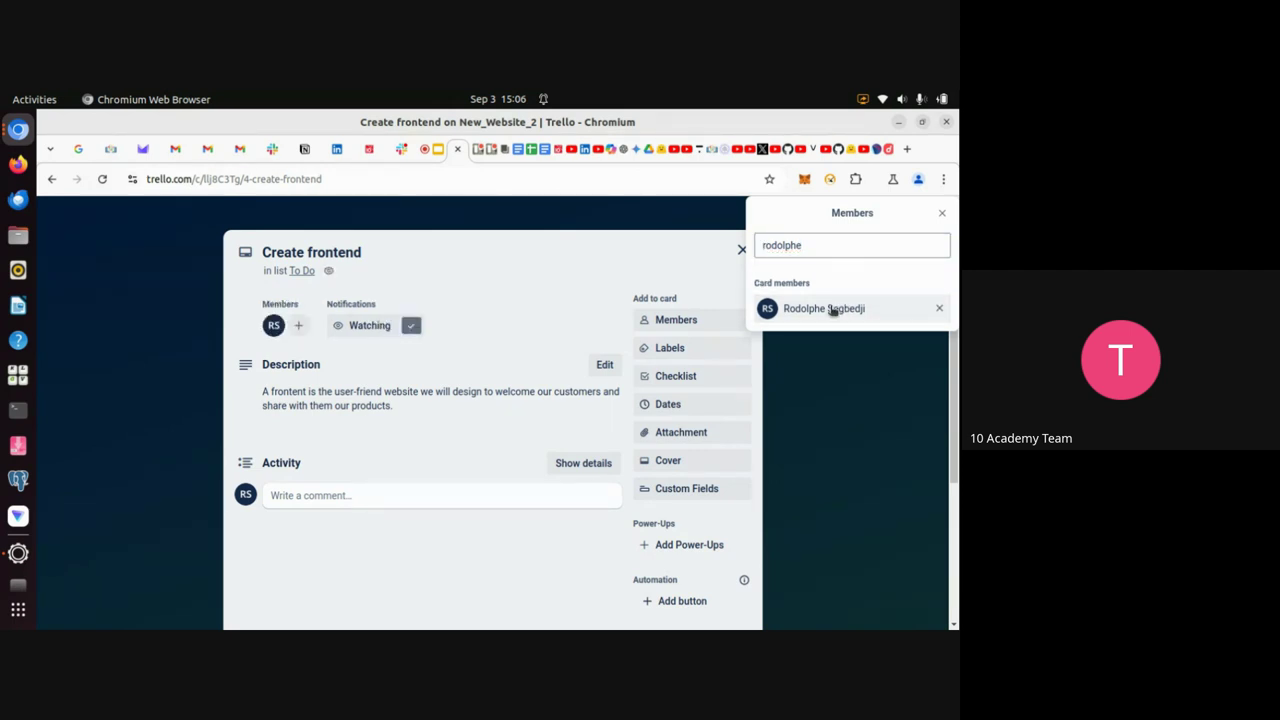
Clear the member search text and close the card's member selection
left_click(816, 247)
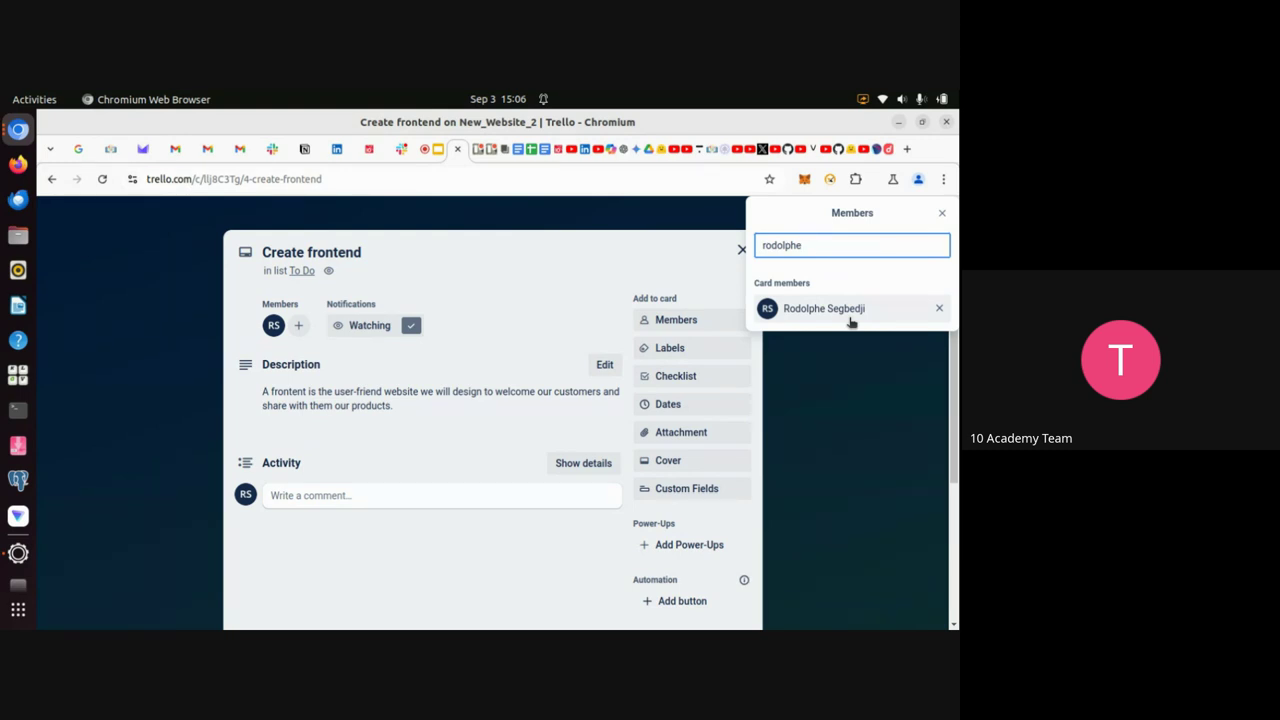
key("BackSpace")
key("BackSpace")
key("BackSpace")
key("BackSpace")
key("BackSpace")
key("BackSpace")
key("BackSpace")
key("BackSpace")
left_click(887, 434)
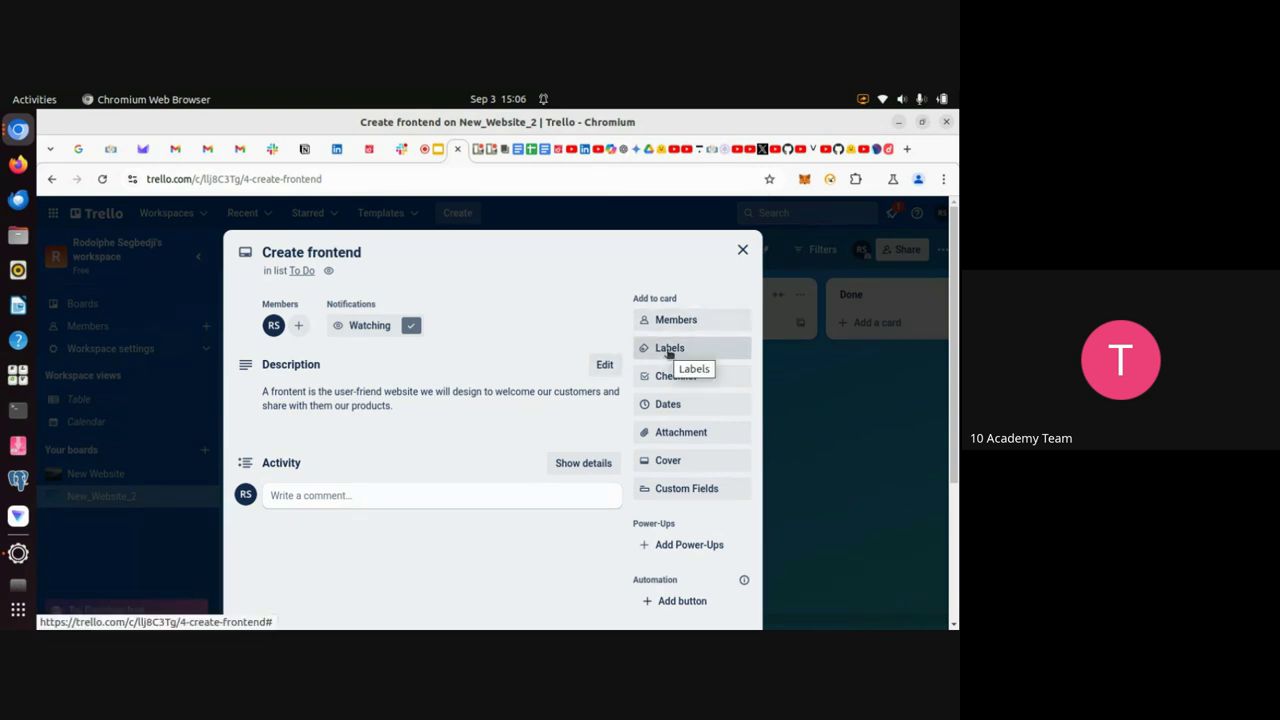
Apply the untitled light red label to the "Create frontend" card
left_click(697, 351)
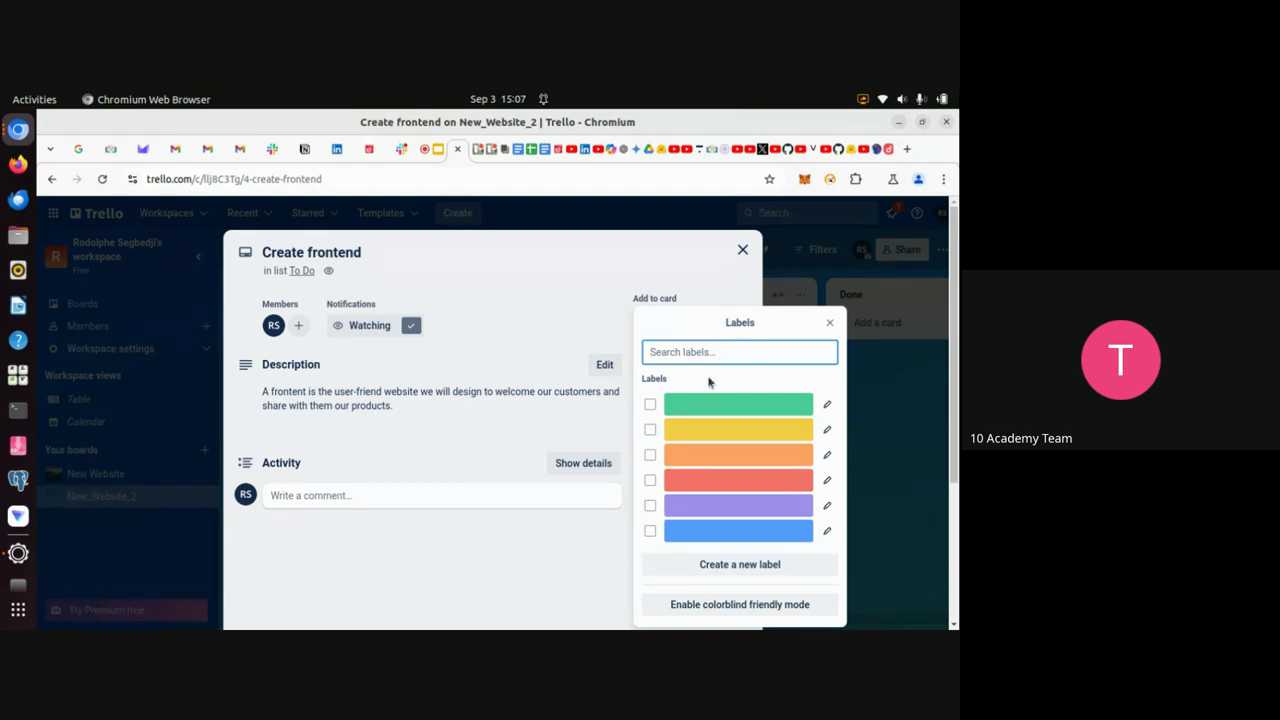
left_click(705, 479)
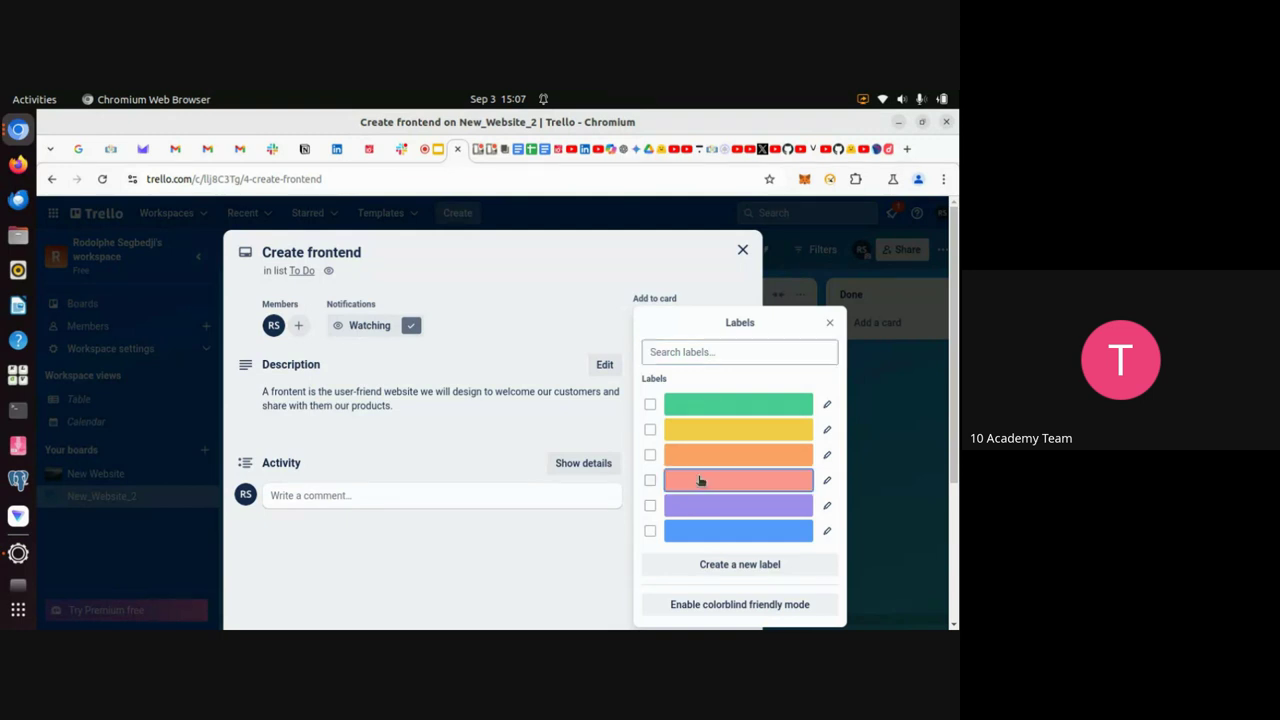
Create a new label titled "Urgent" in dark red for the card
left_click(686, 352)
type("utr")
key("BackSpace")
key("BackSpace")
key("BackSpace")
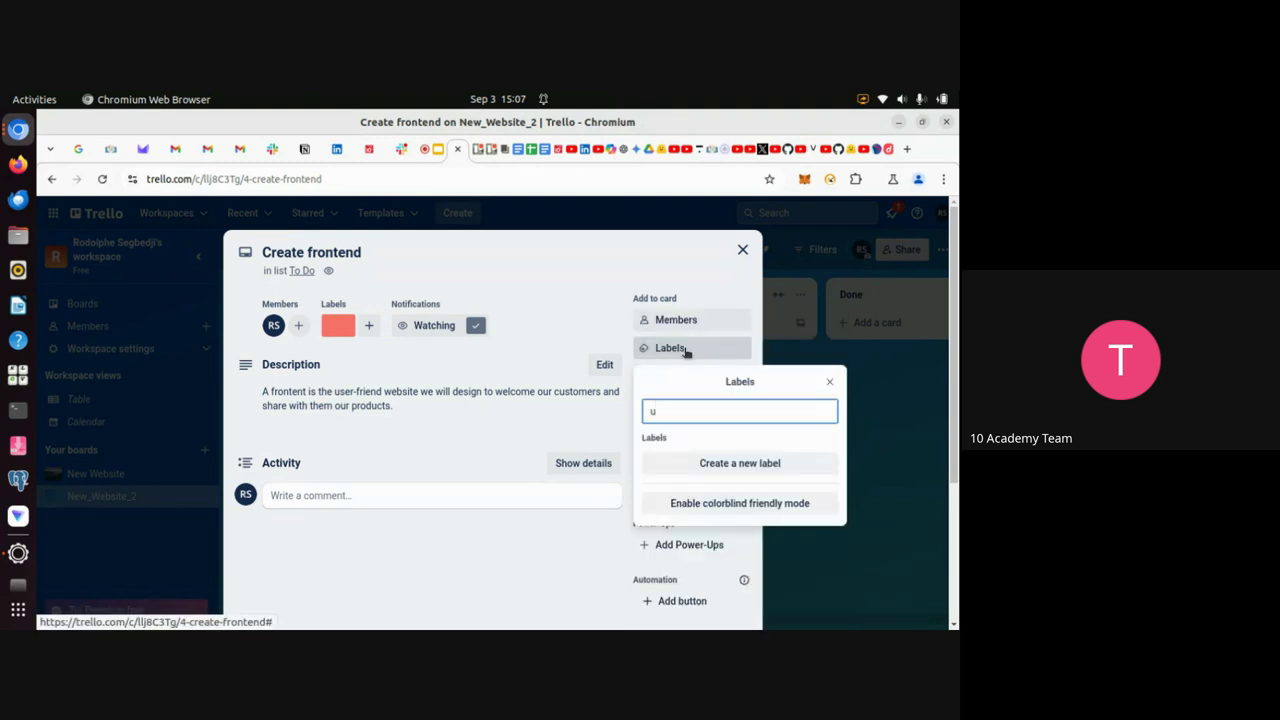
type("Utgent")
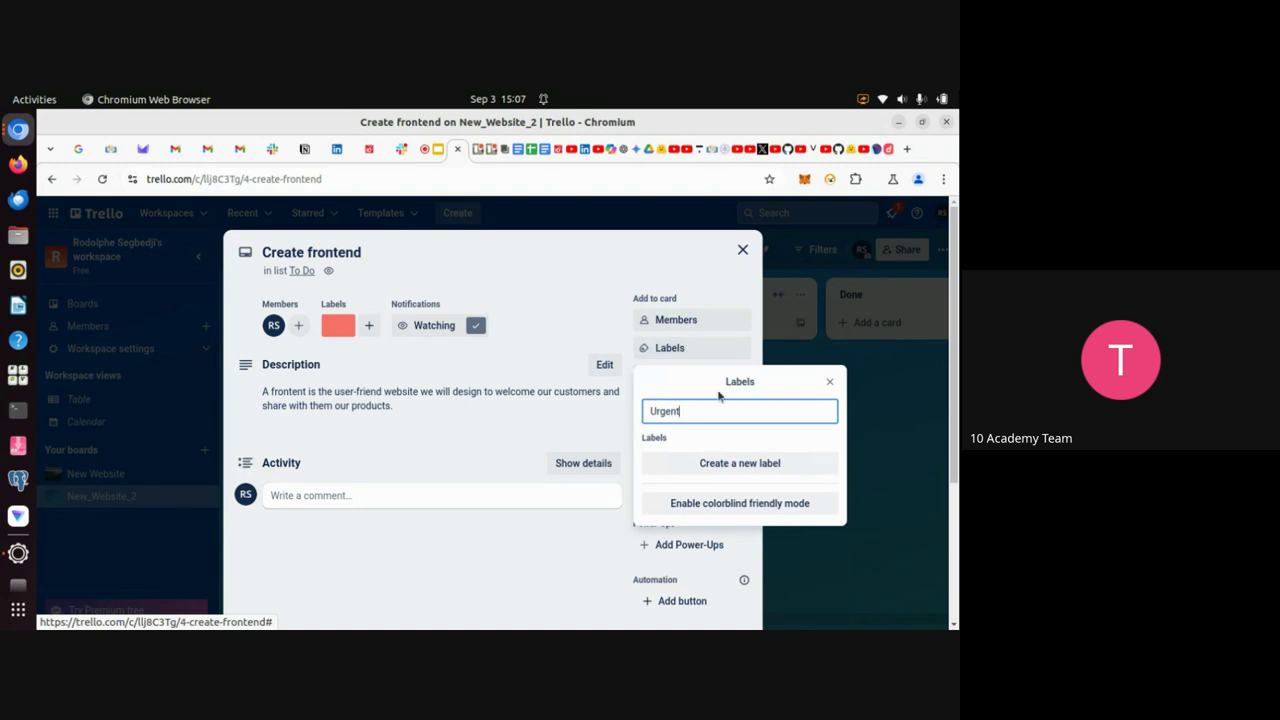
left_click(712, 470)
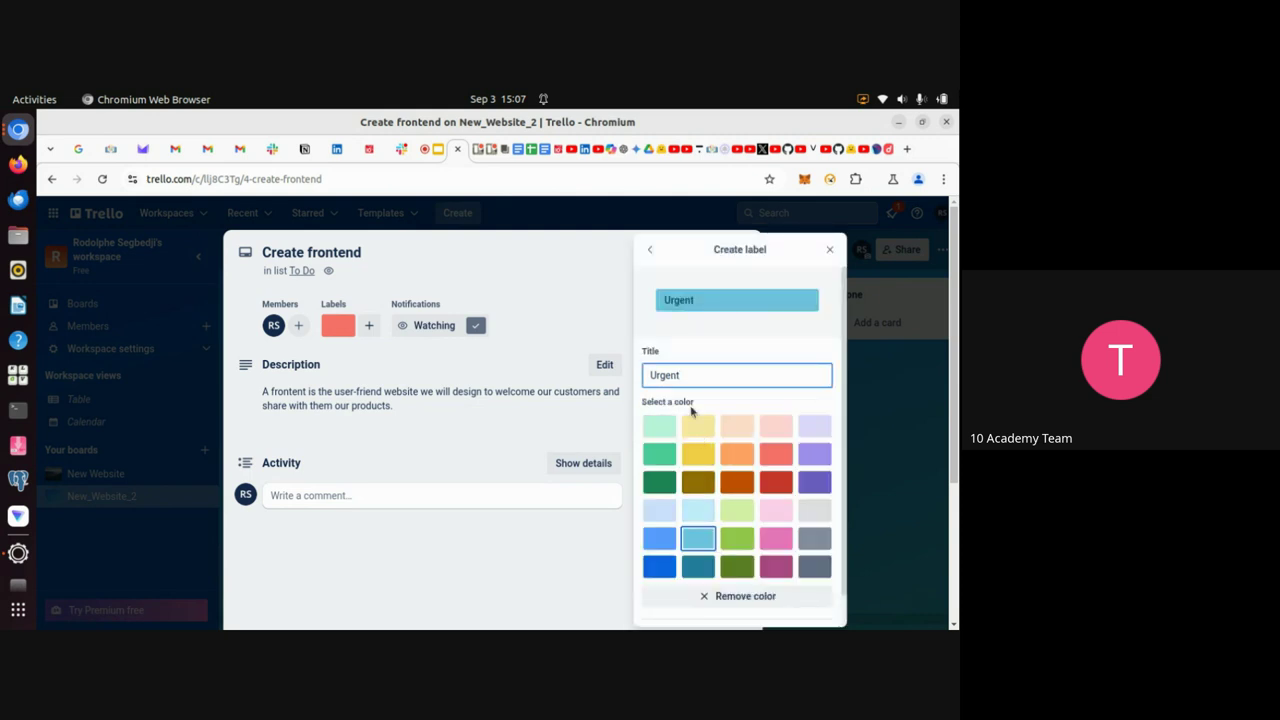
left_click(687, 303)
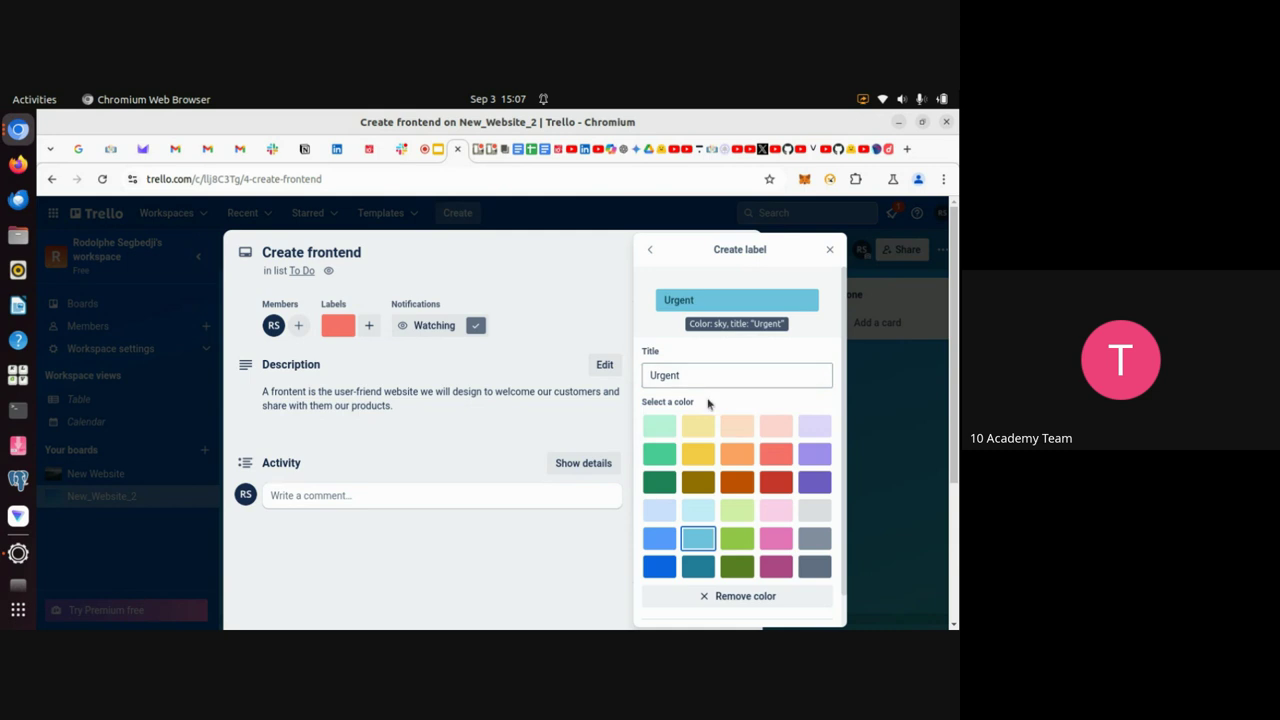
left_click(778, 456)
left_click(777, 484)
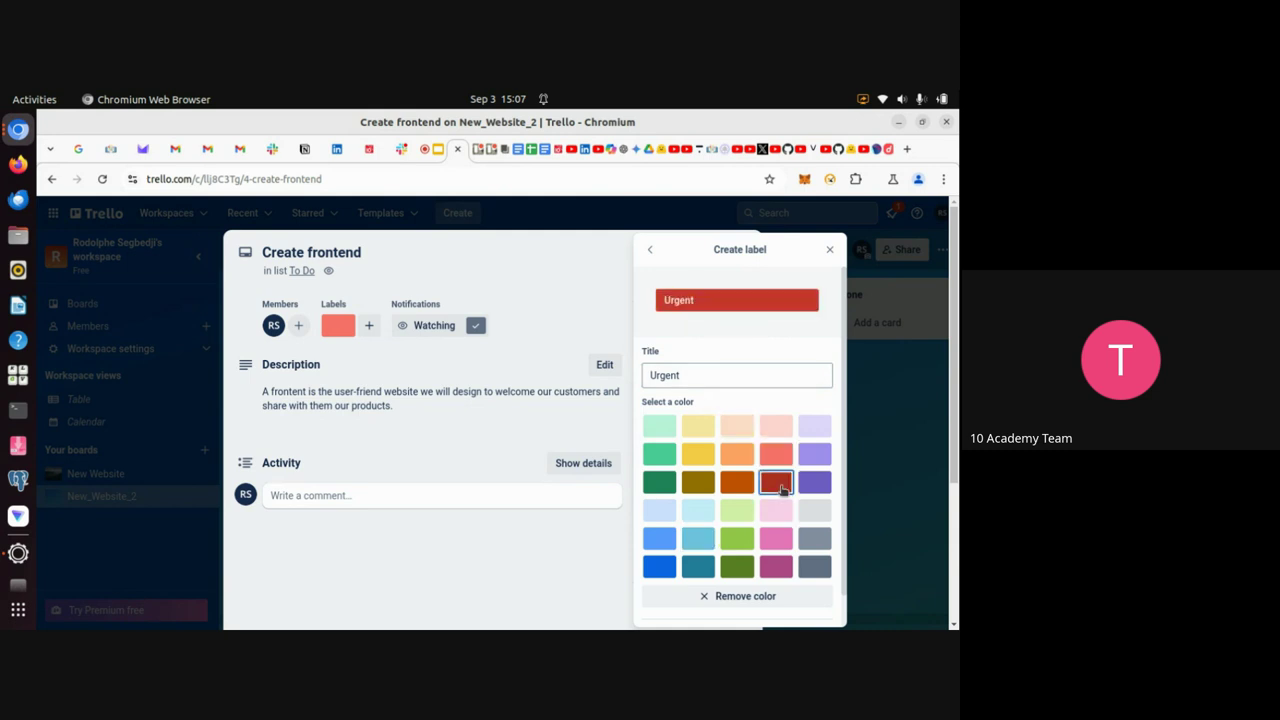
scroll(757, 600, "down", 1)
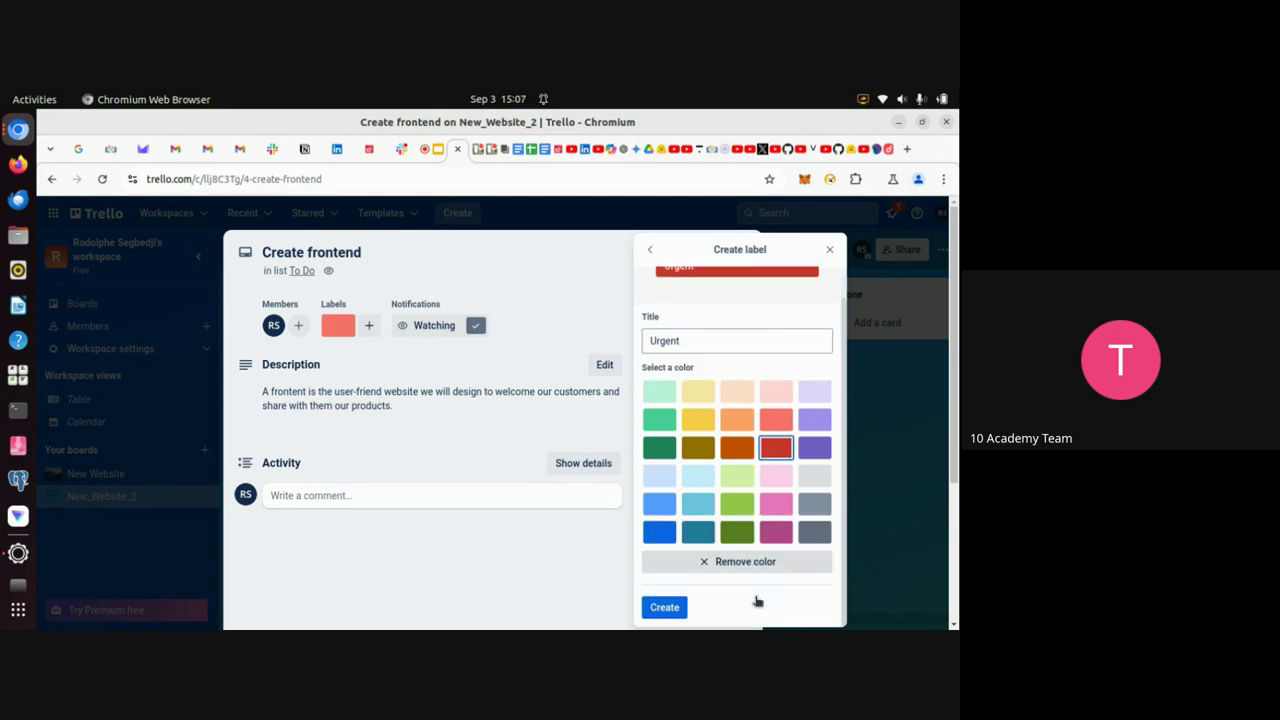
left_click(676, 608)
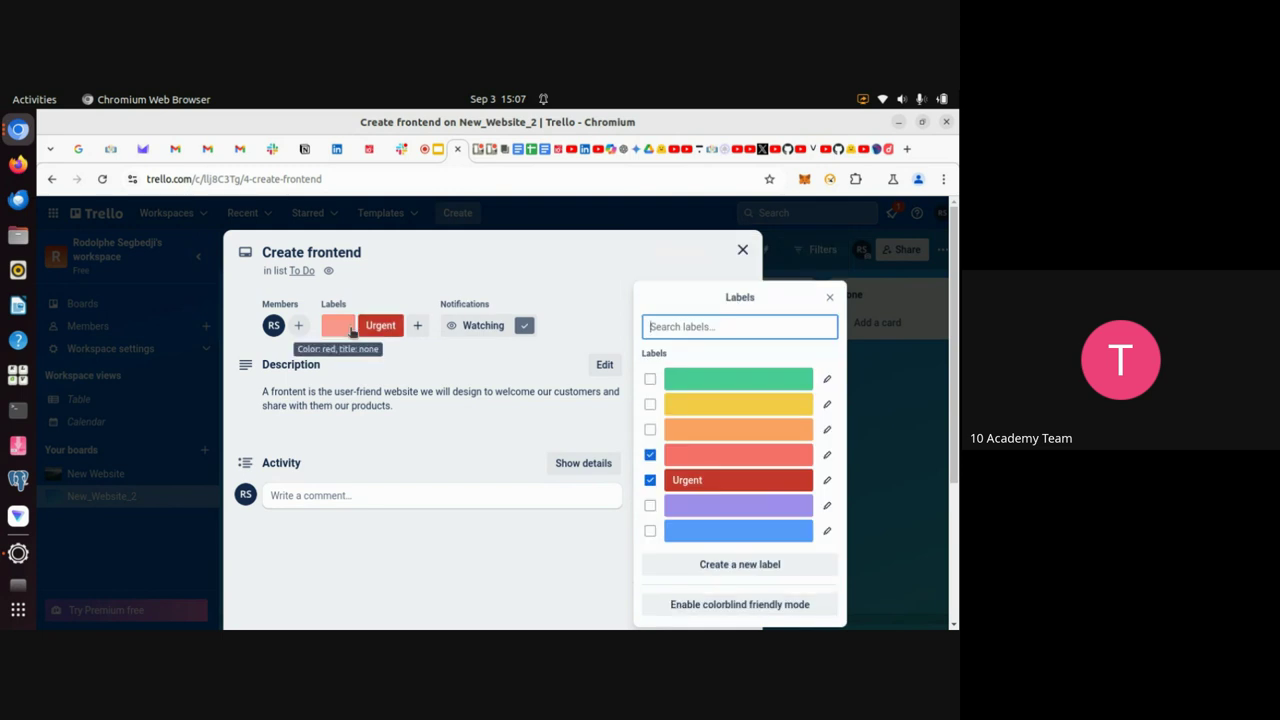
Remove the untitled light red label from the card and close the label list
left_click(347, 332)
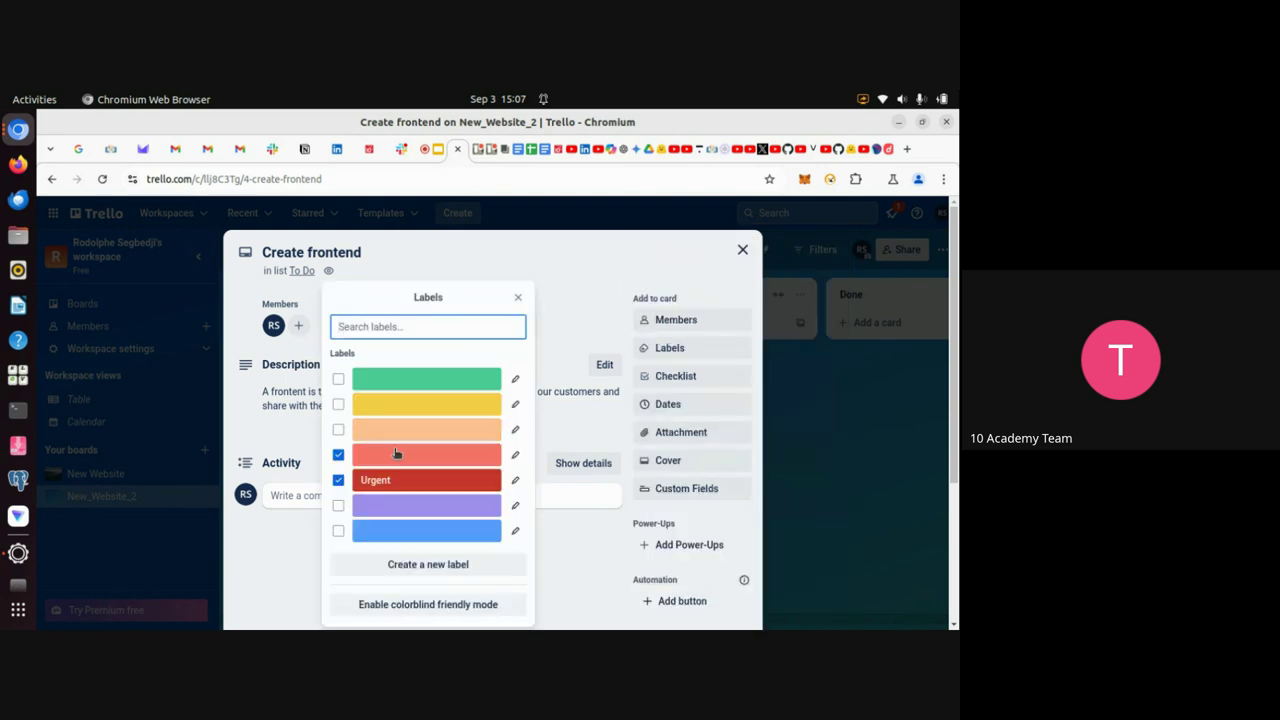
left_click(338, 455)
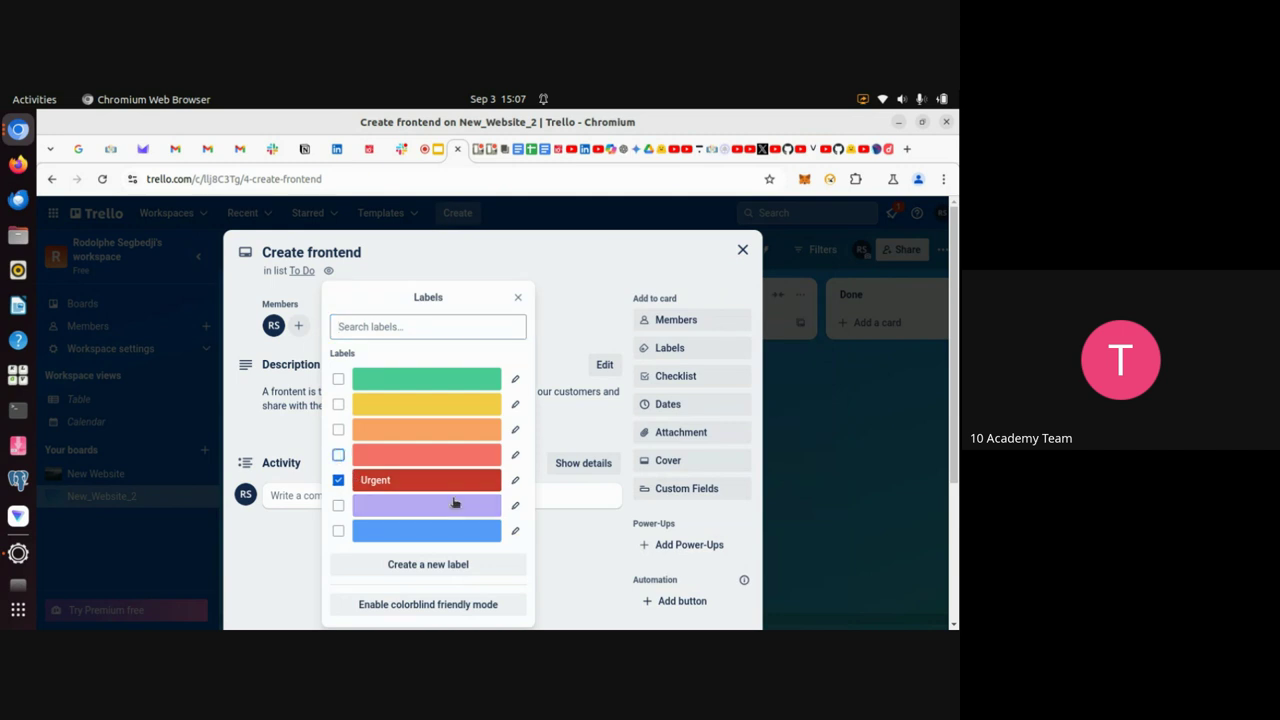
left_click(518, 297)
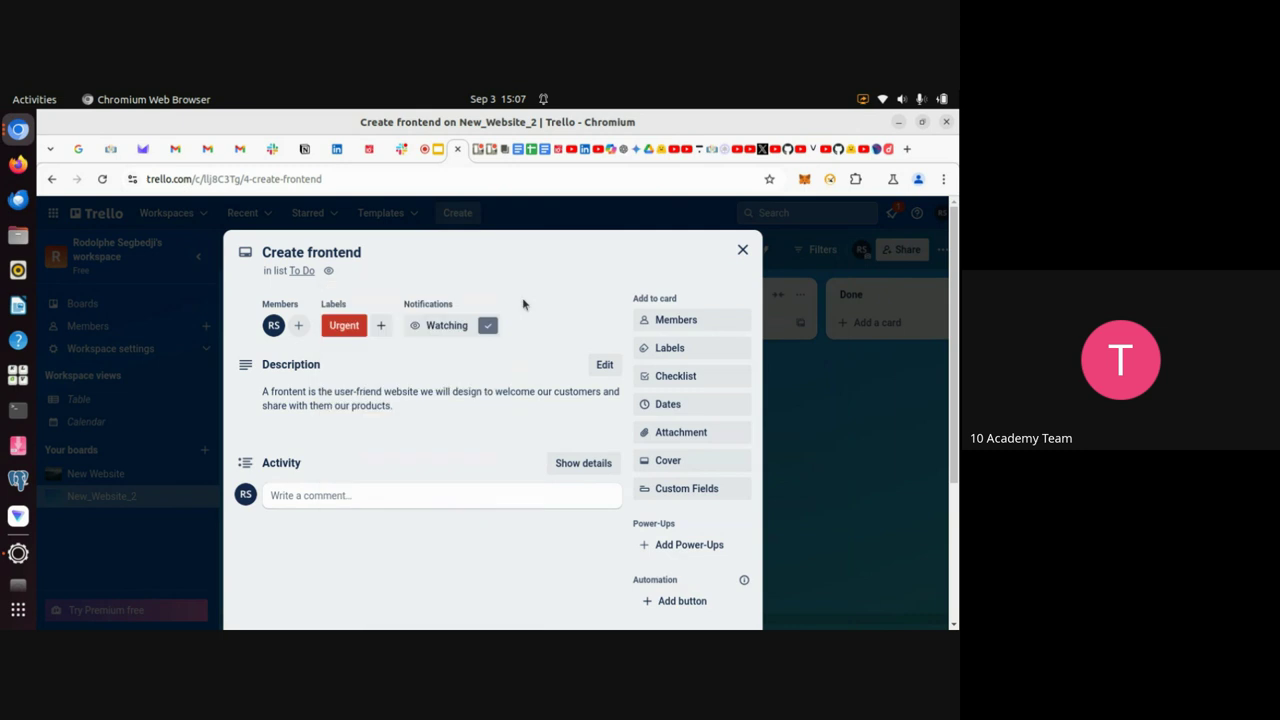
Apply the untitled green label to the "Create frontend" card
left_click(685, 350)
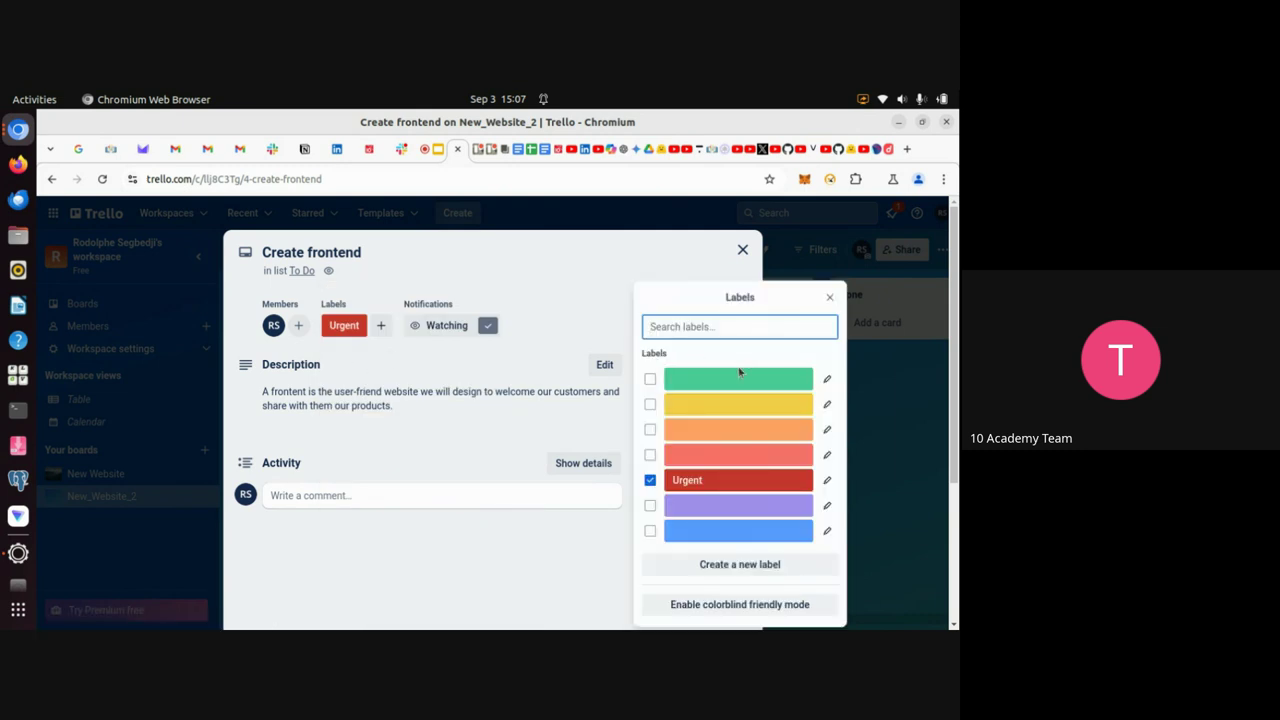
left_click(700, 380)
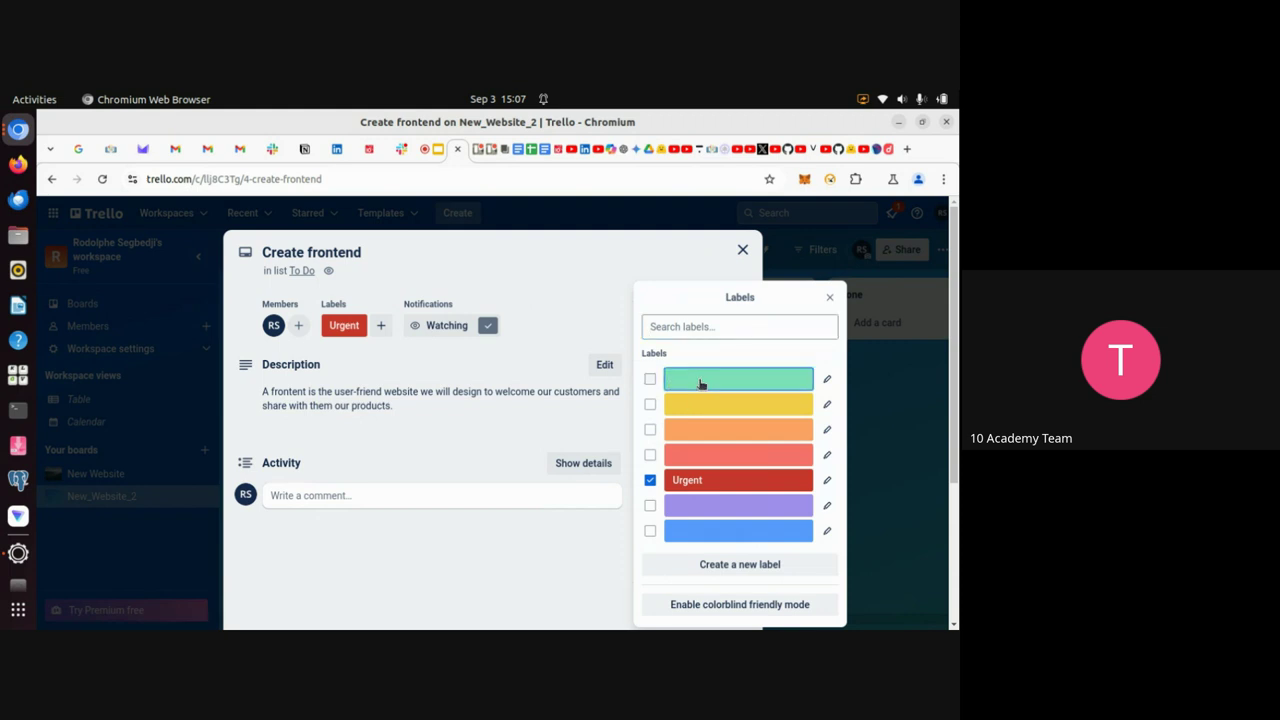
left_click(706, 328)
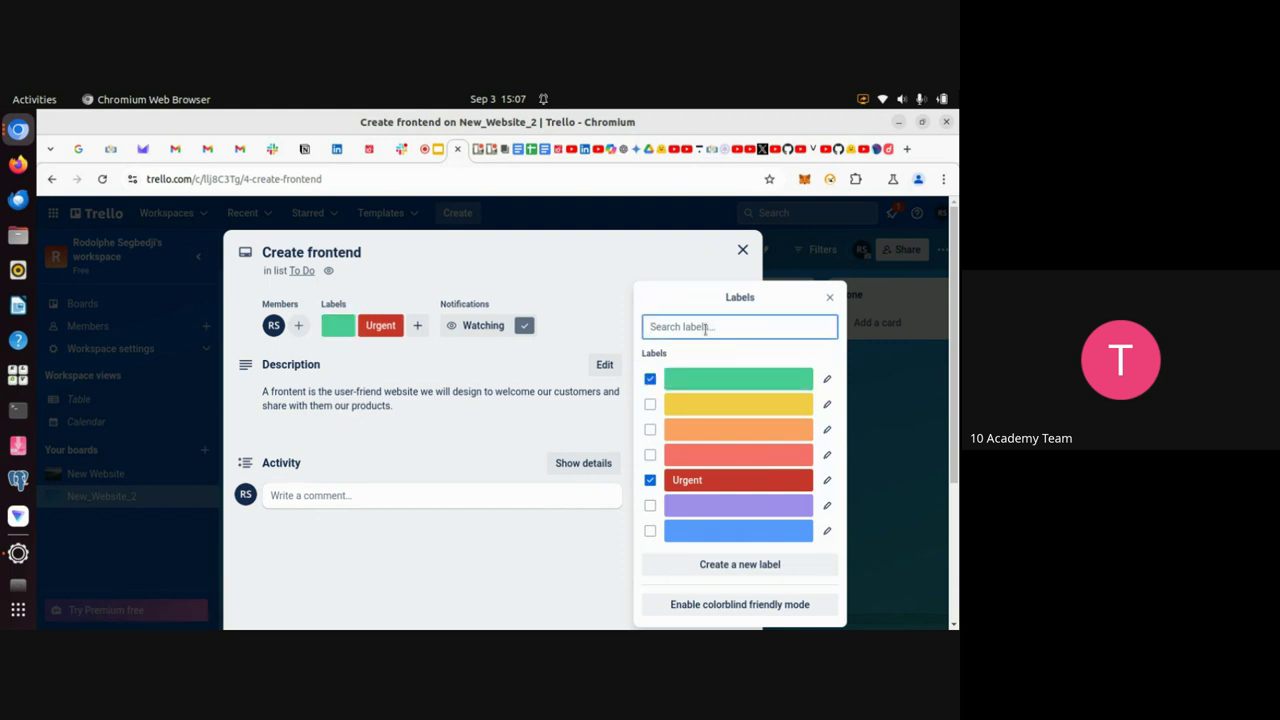
type("IMpor")
key("BackSpace")
key("BackSpace")
key("BackSpace")
key("BackSpace")
key("BackSpace")
left_click(650, 481)
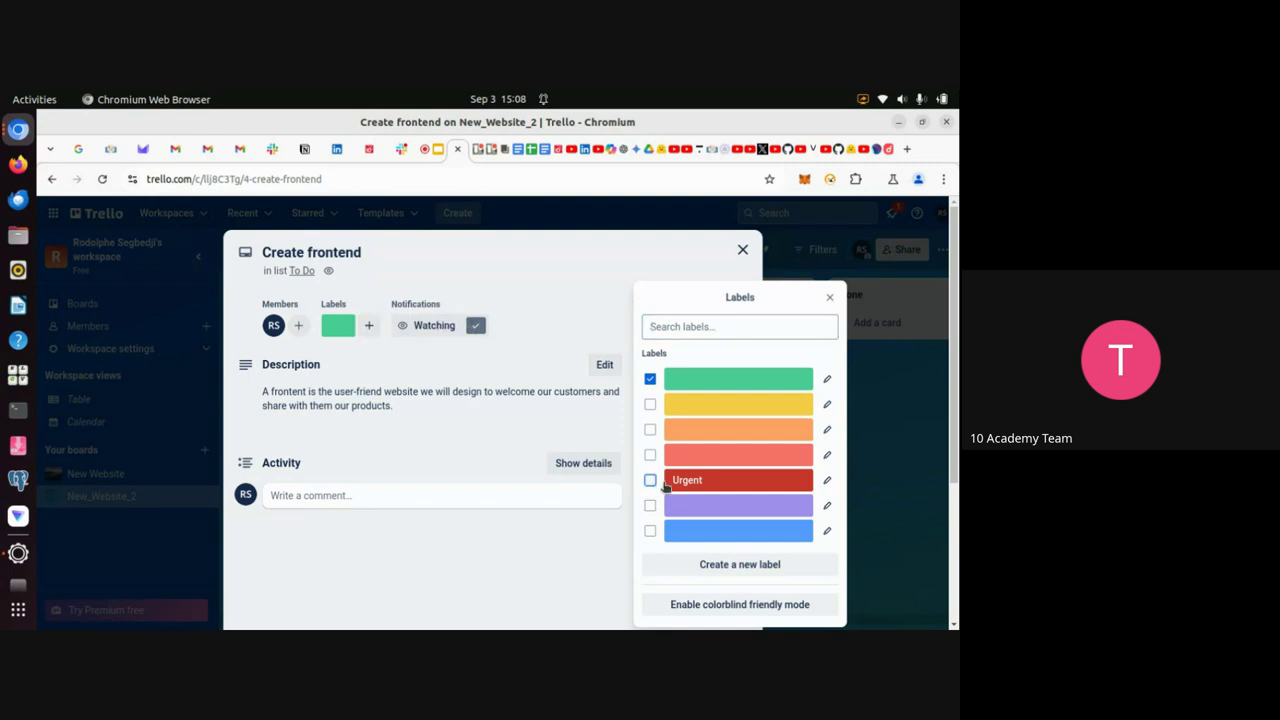
left_click(650, 481)
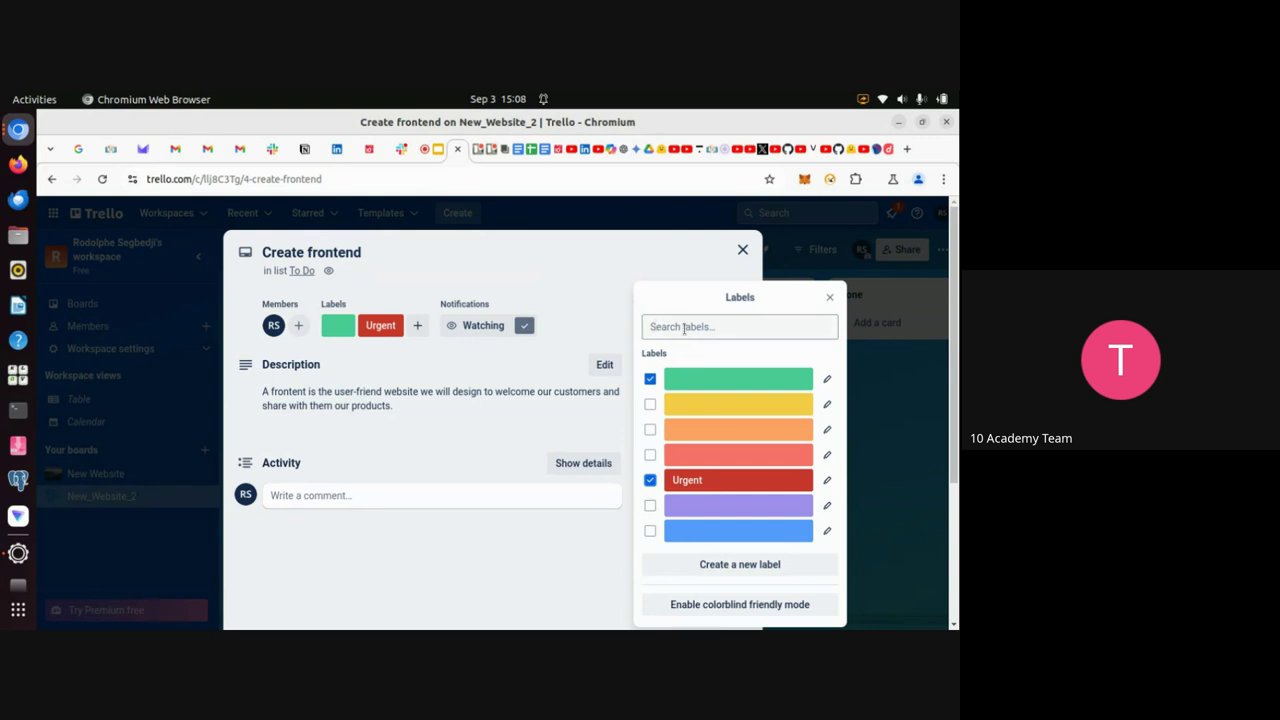
Create a new label titled "Important" in dark green for the "Create frontend" card
left_click(684, 329)
type("impo")
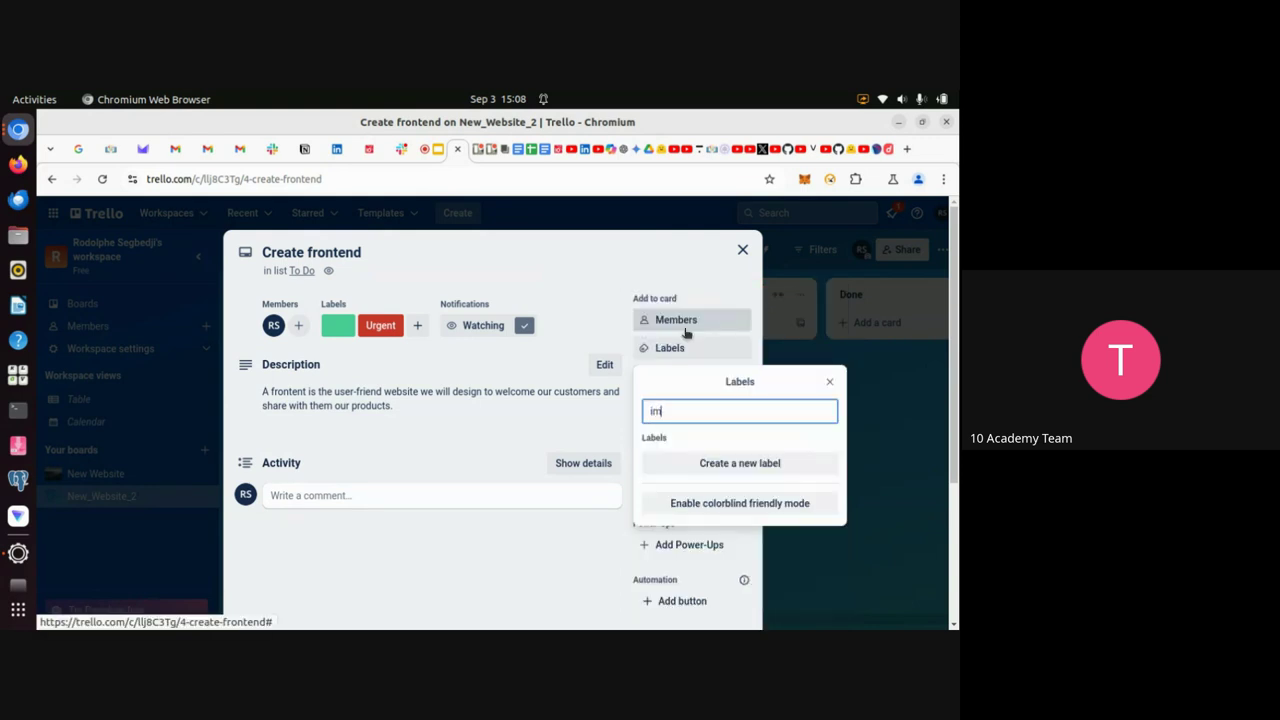
key("BackSpace")
key("BackSpace")
key("BackSpace")
type("mportant")
left_click(742, 466)
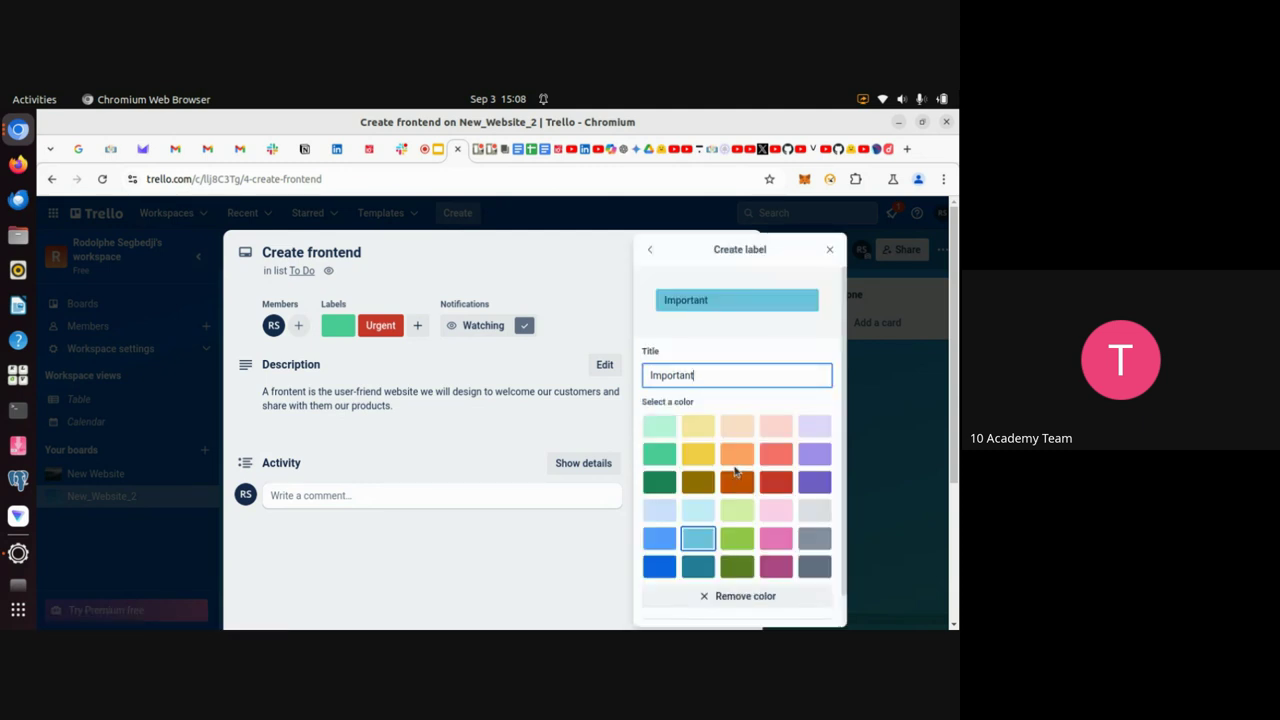
scroll(757, 355, "down", 1)
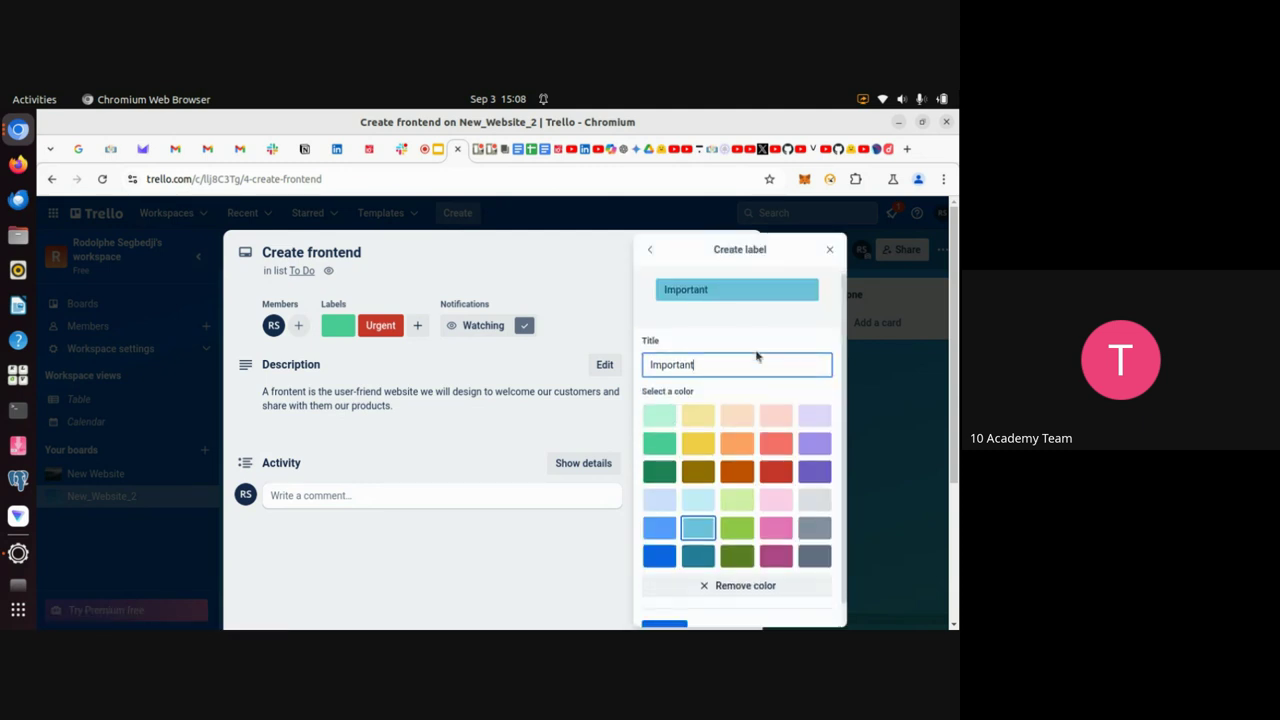
scroll(757, 355, "down", 1)
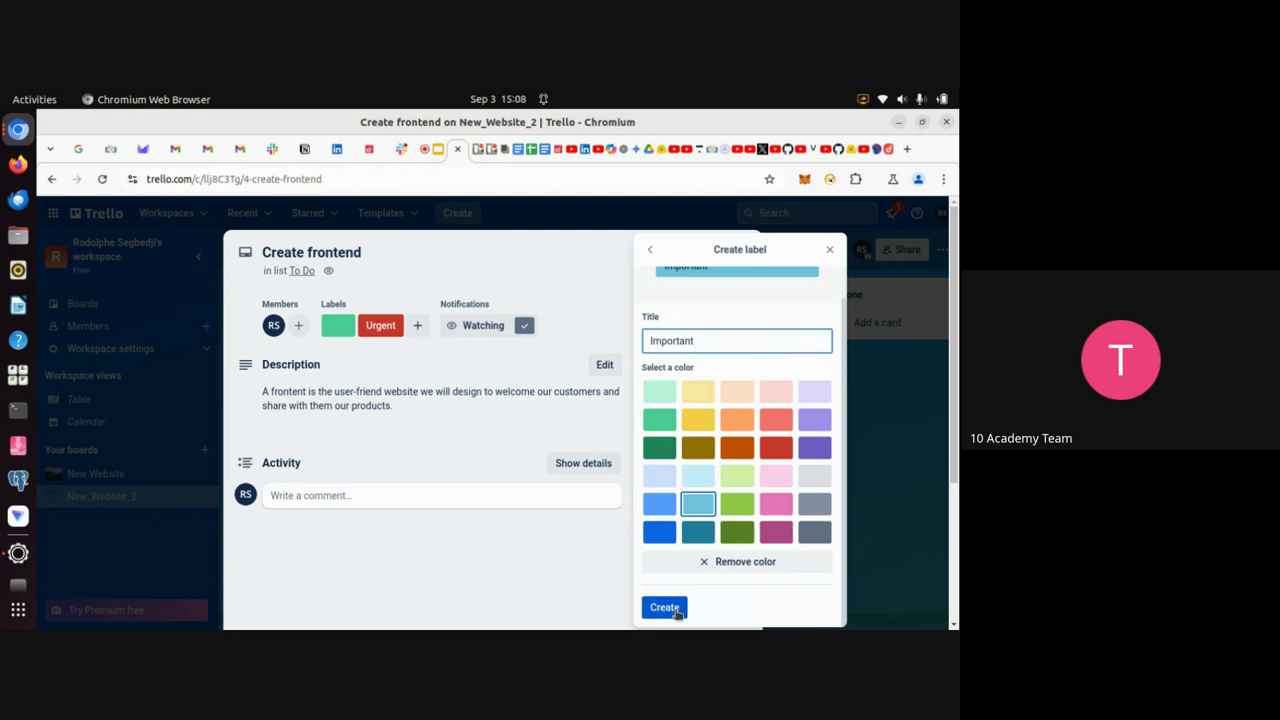
scroll(741, 412, "up", 2)
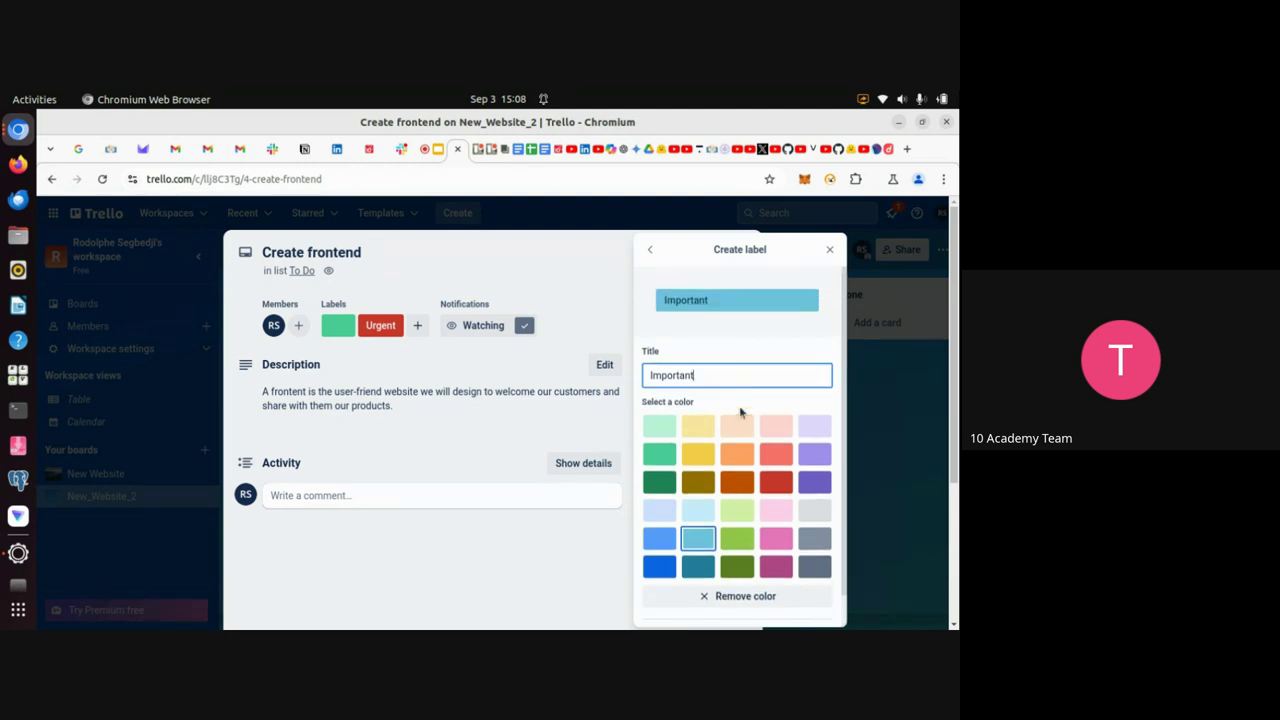
scroll(741, 412, "down", 1)
left_click(661, 470)
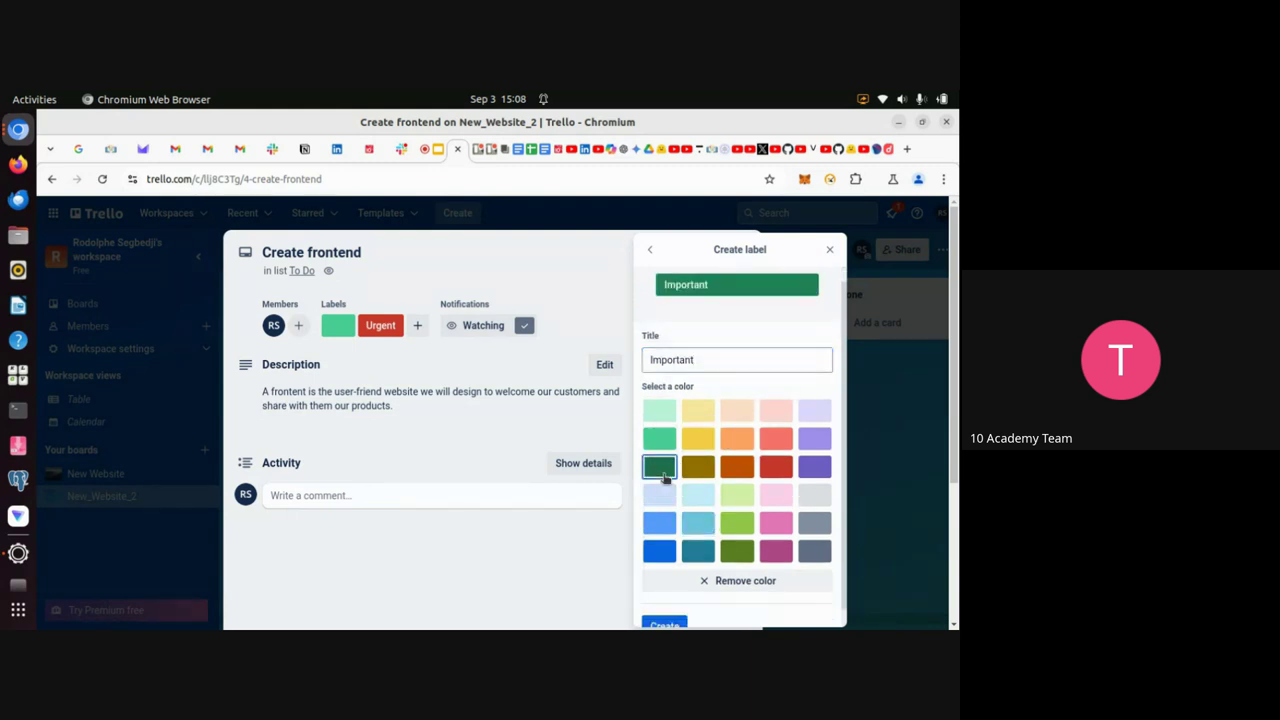
left_click(664, 623)
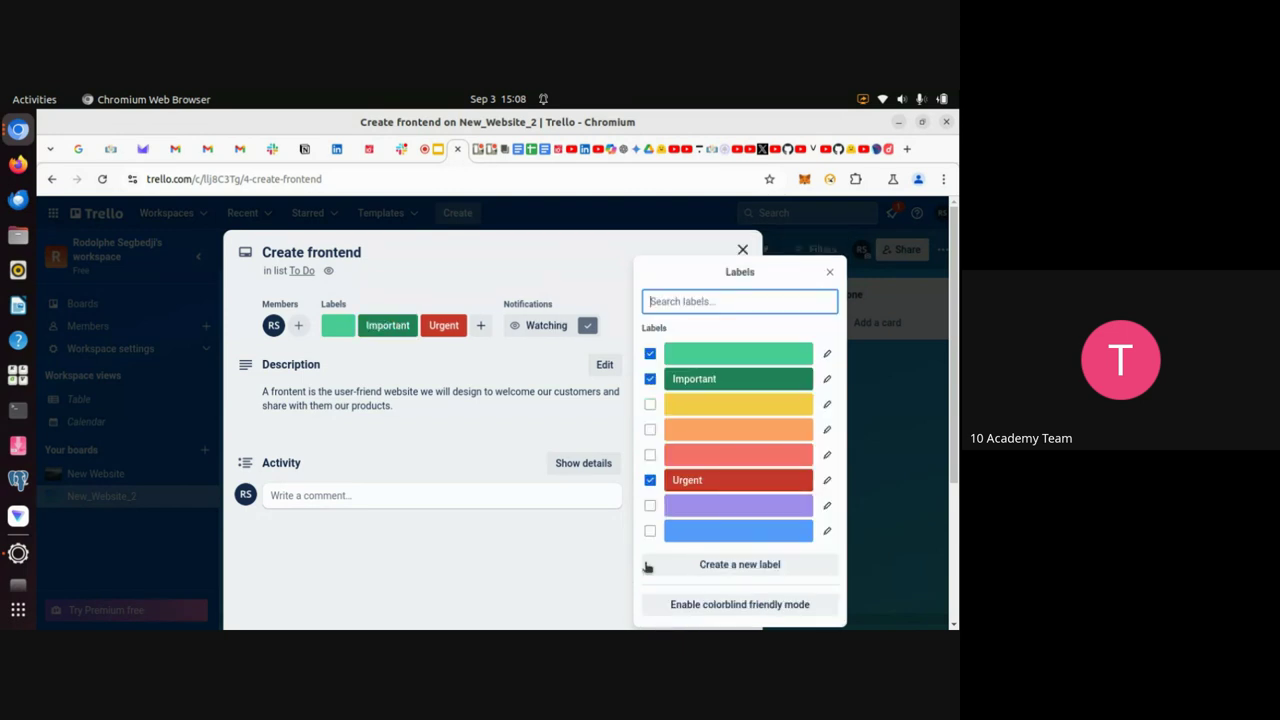
Remove the untitled green label from the card and close the label list
left_click(338, 326)
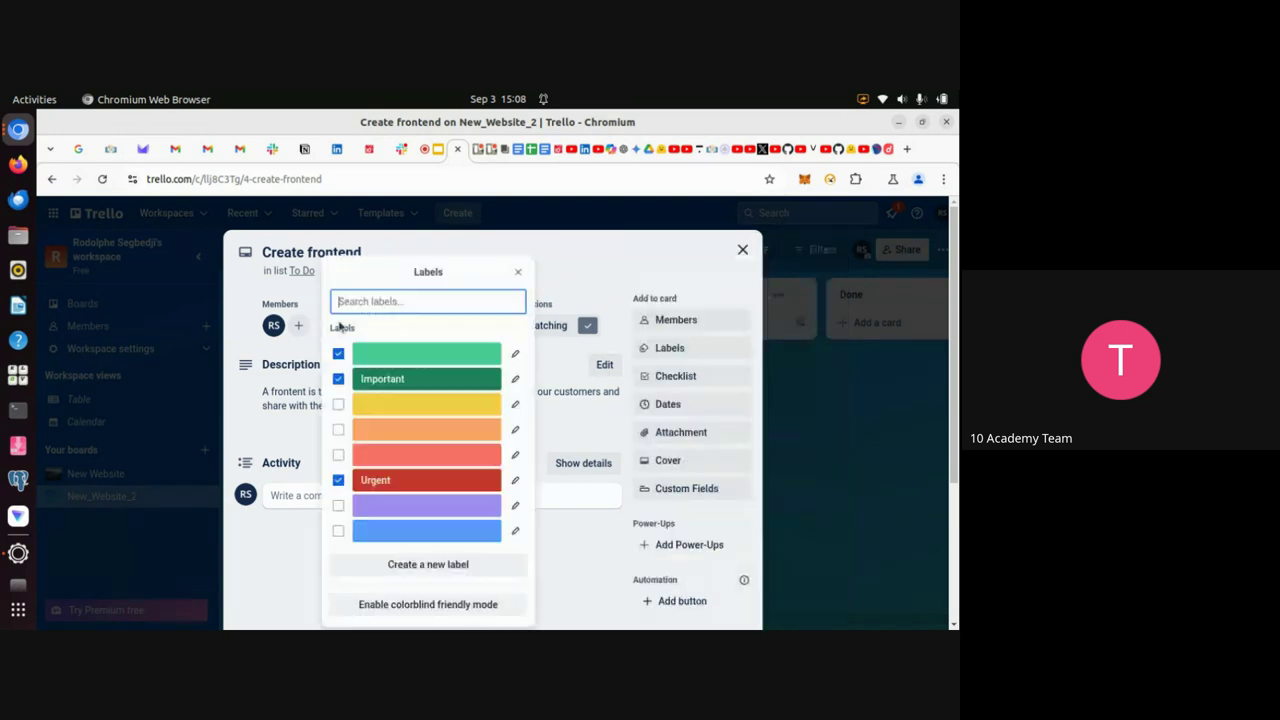
left_click(338, 353)
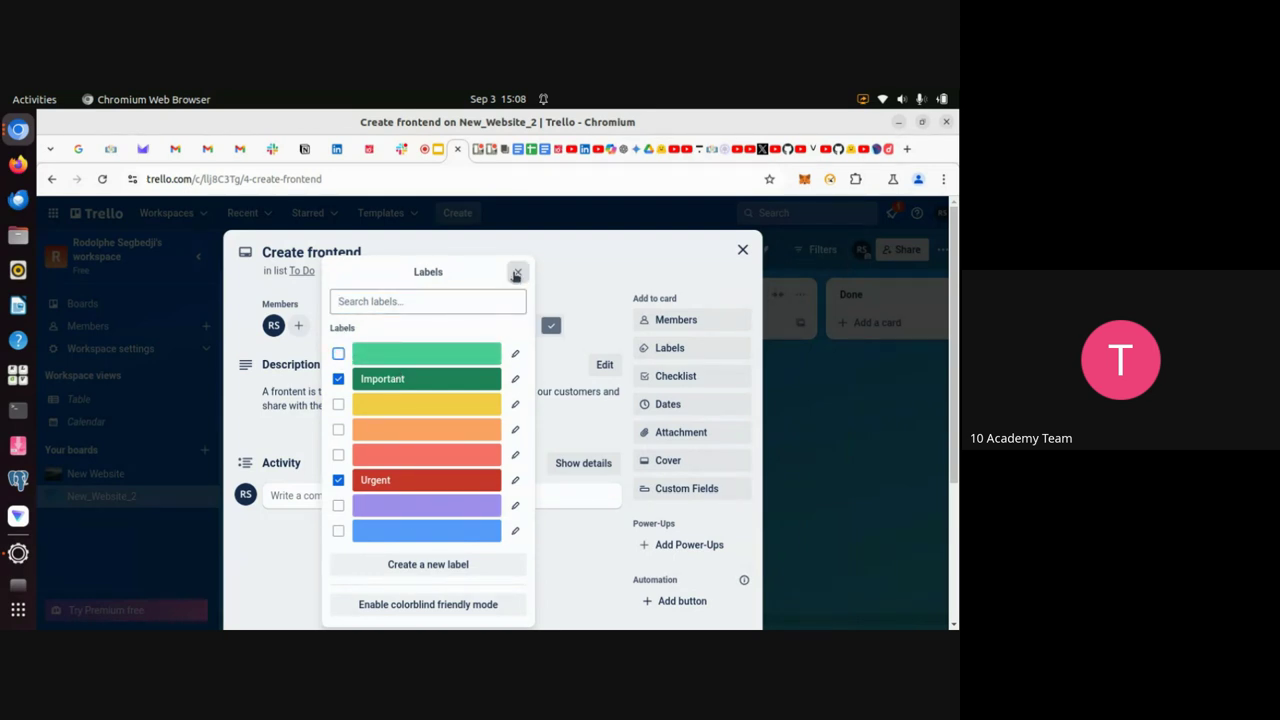
left_click(518, 273)
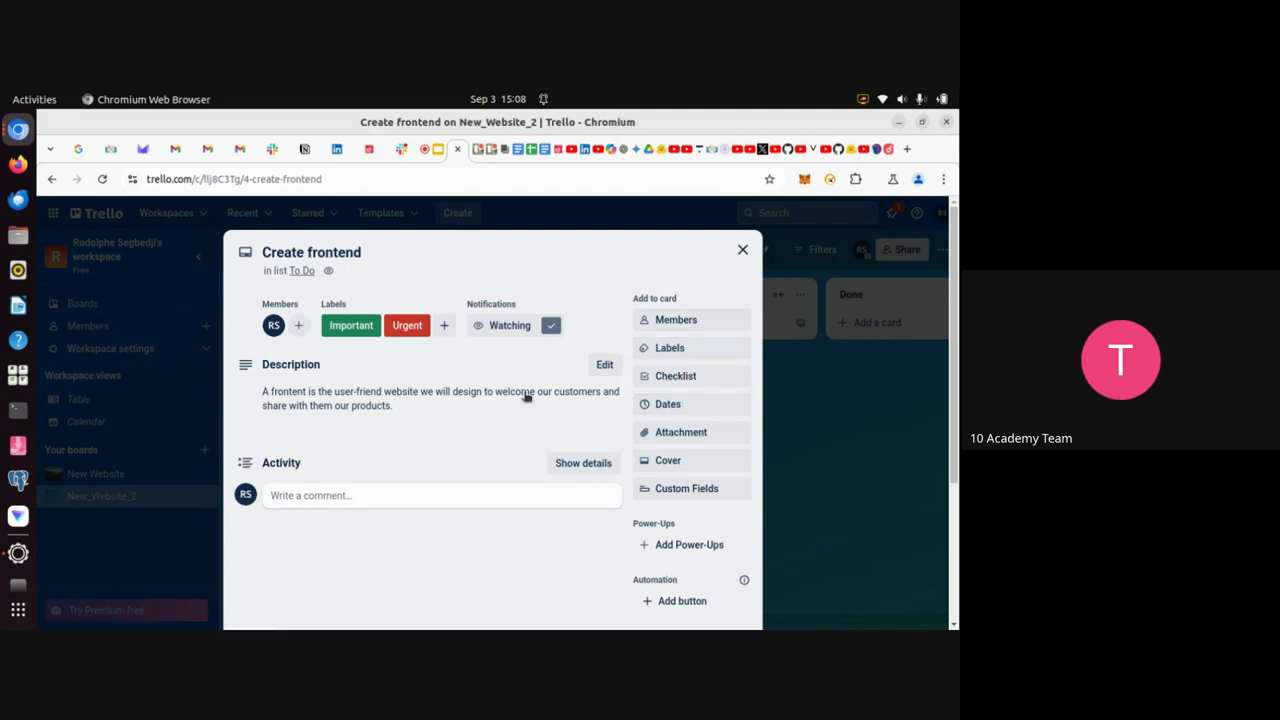
Add a checklist titled "frontend" to the "Create frontend" card
left_click(689, 381)
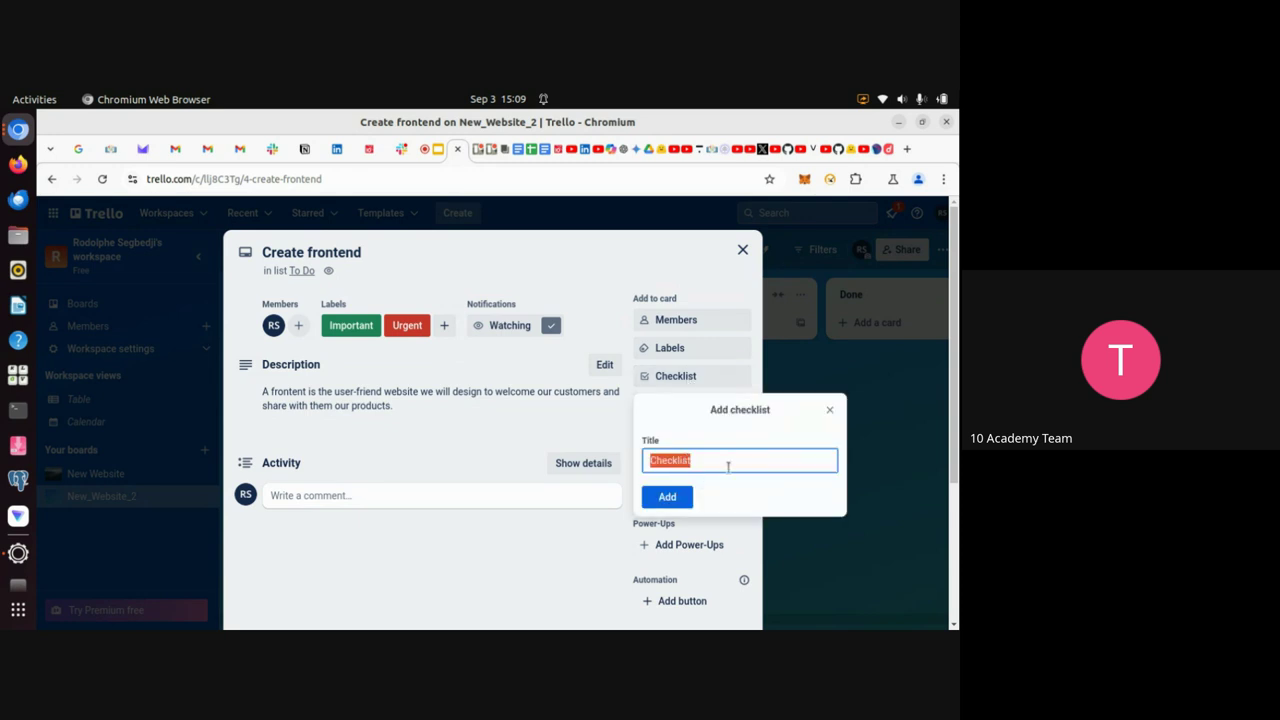
key("BackSpace")
type("frontent")
left_click(678, 497)
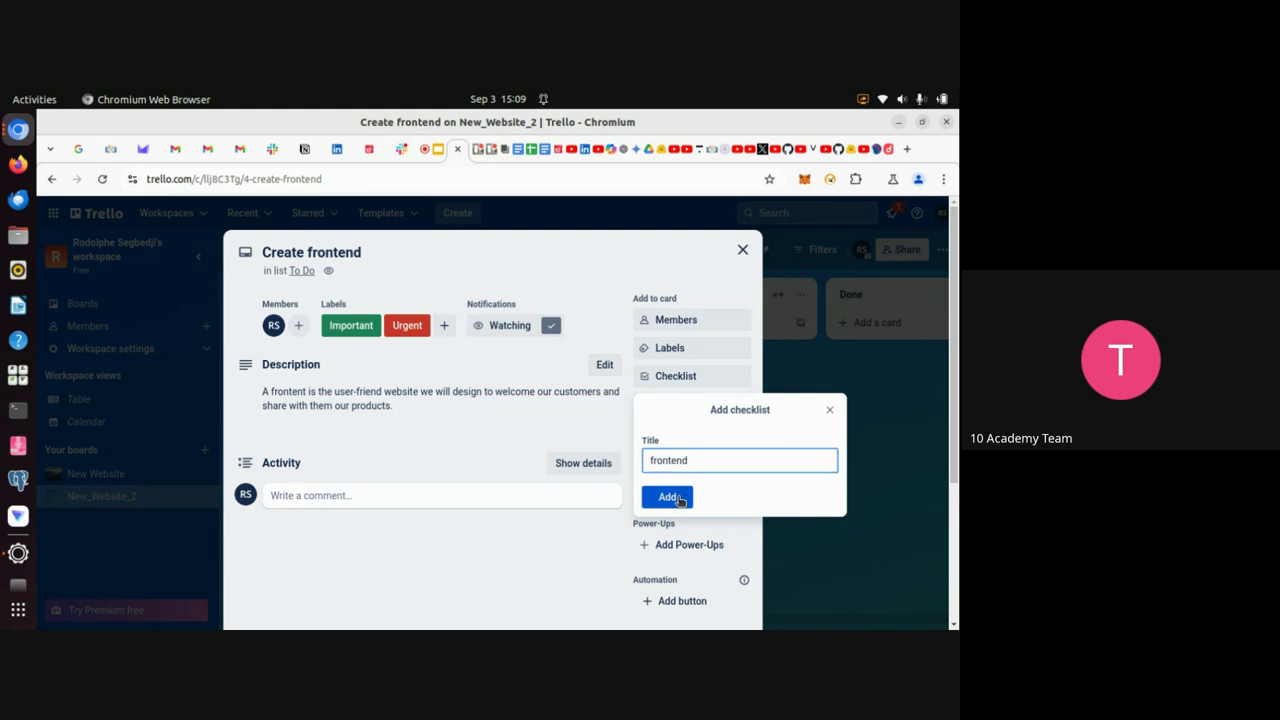
Add the items "create a simple page", "testing each page" and "Add more feature to the pages" to the frontend checklist
scroll(400, 551, "down", 3)
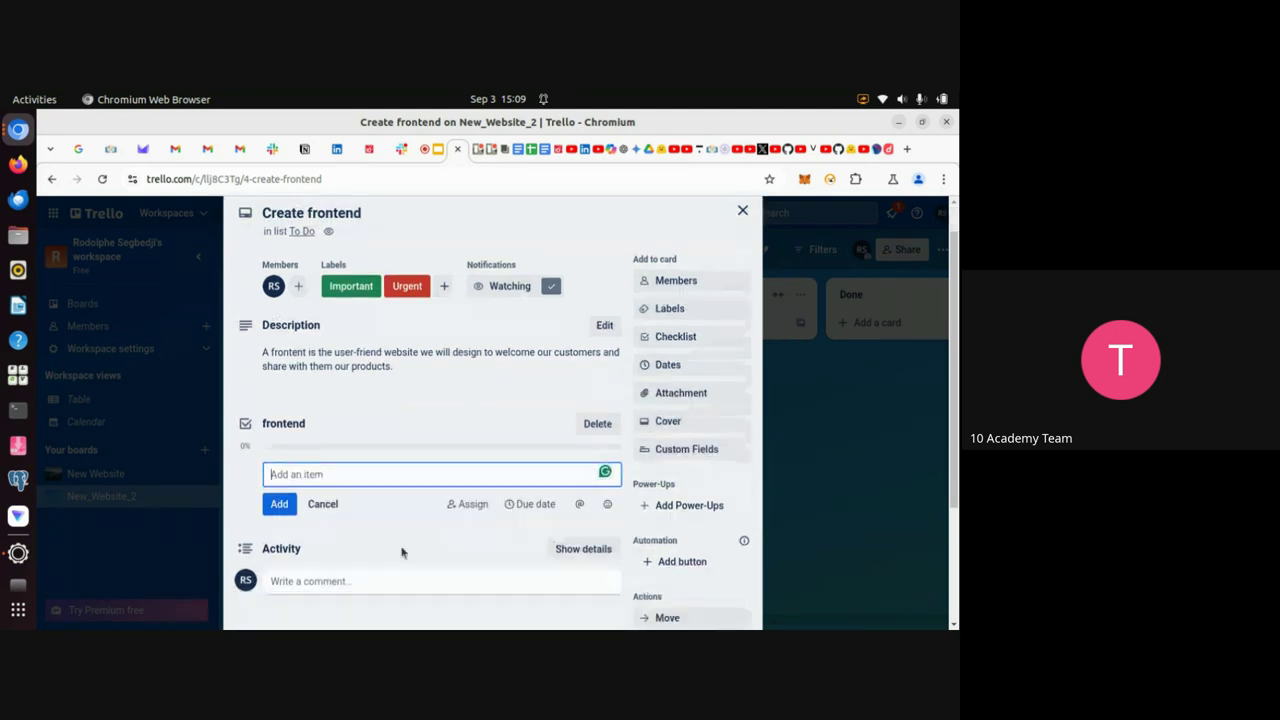
scroll(380, 450, "down", 1)
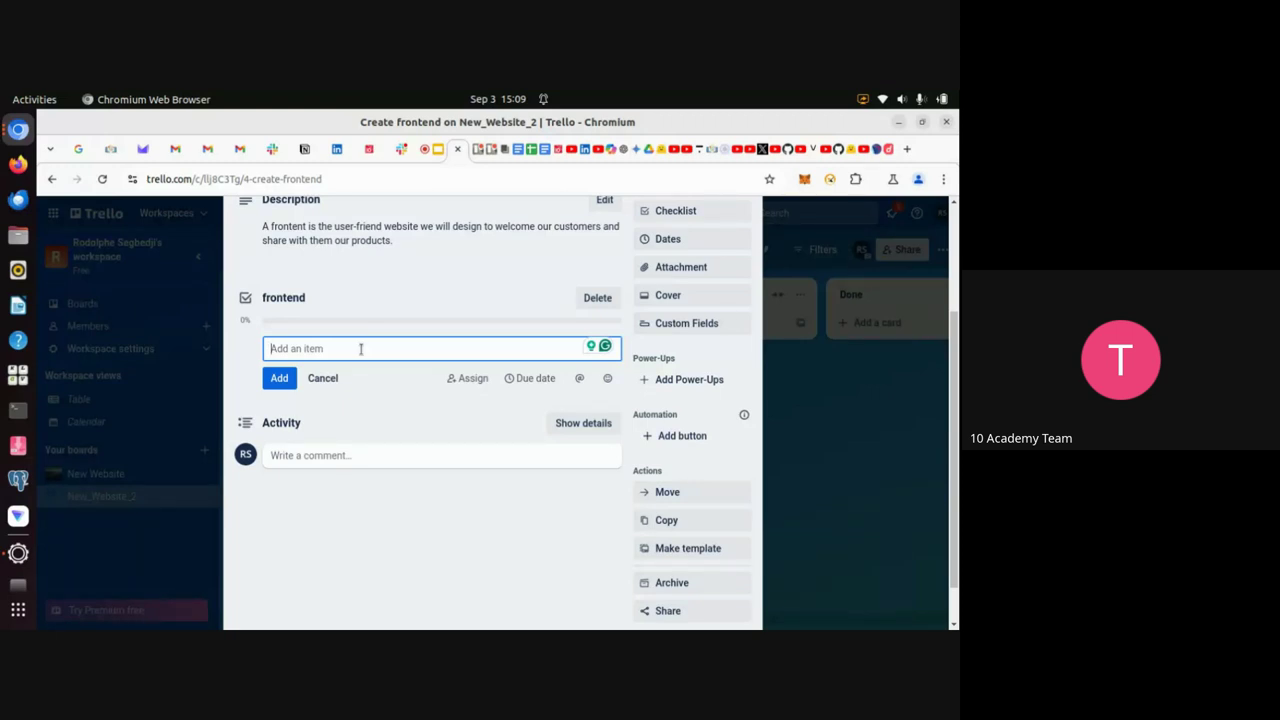
scroll(365, 335, "up", 2)
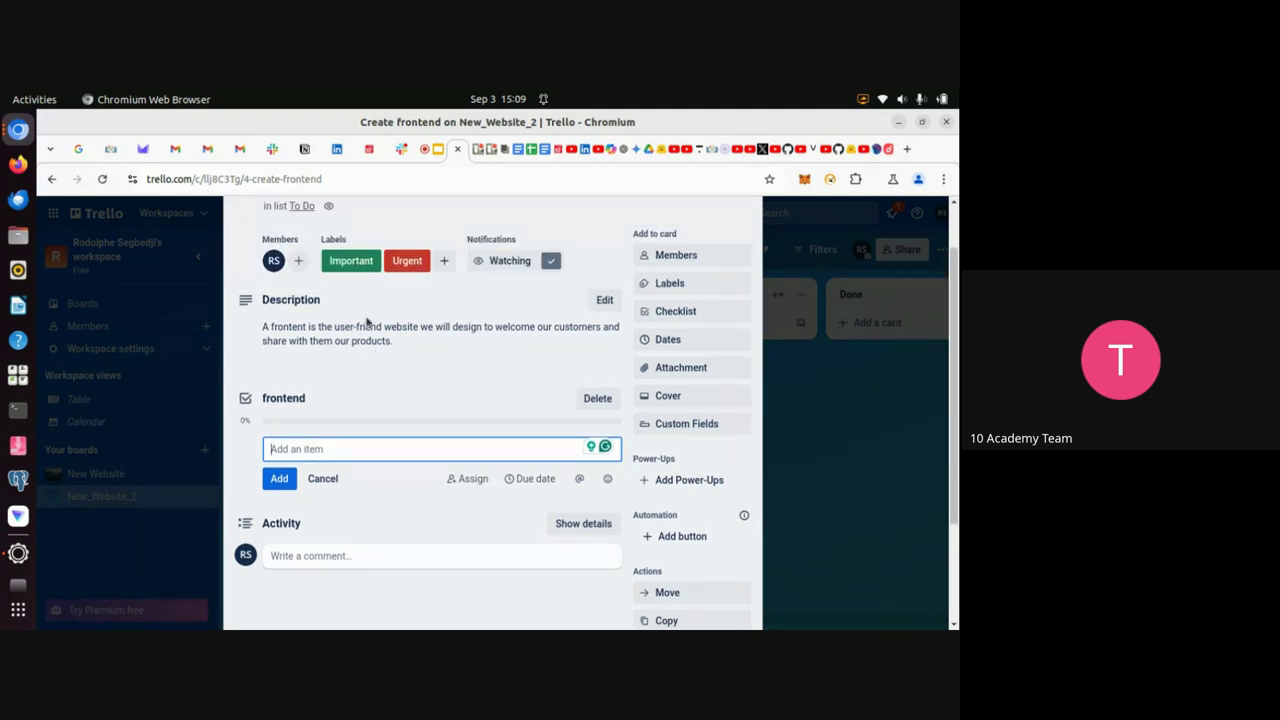
type("create a simple page")
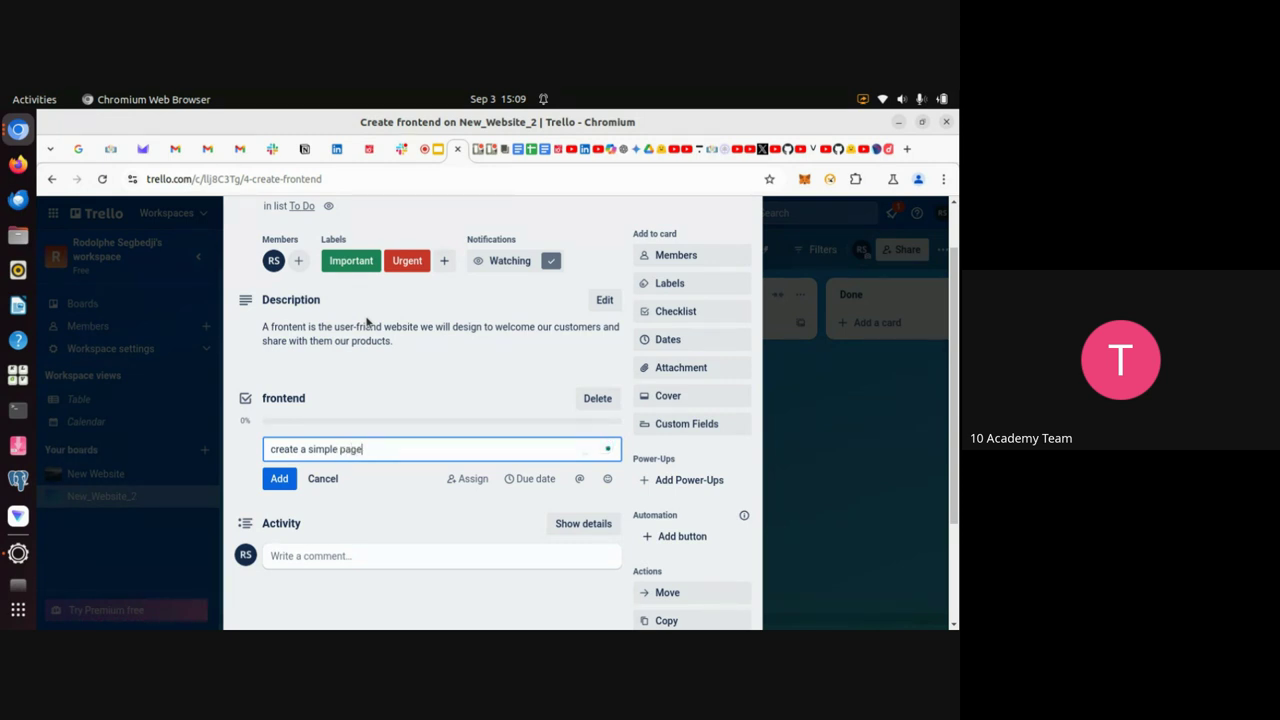
key("Return")
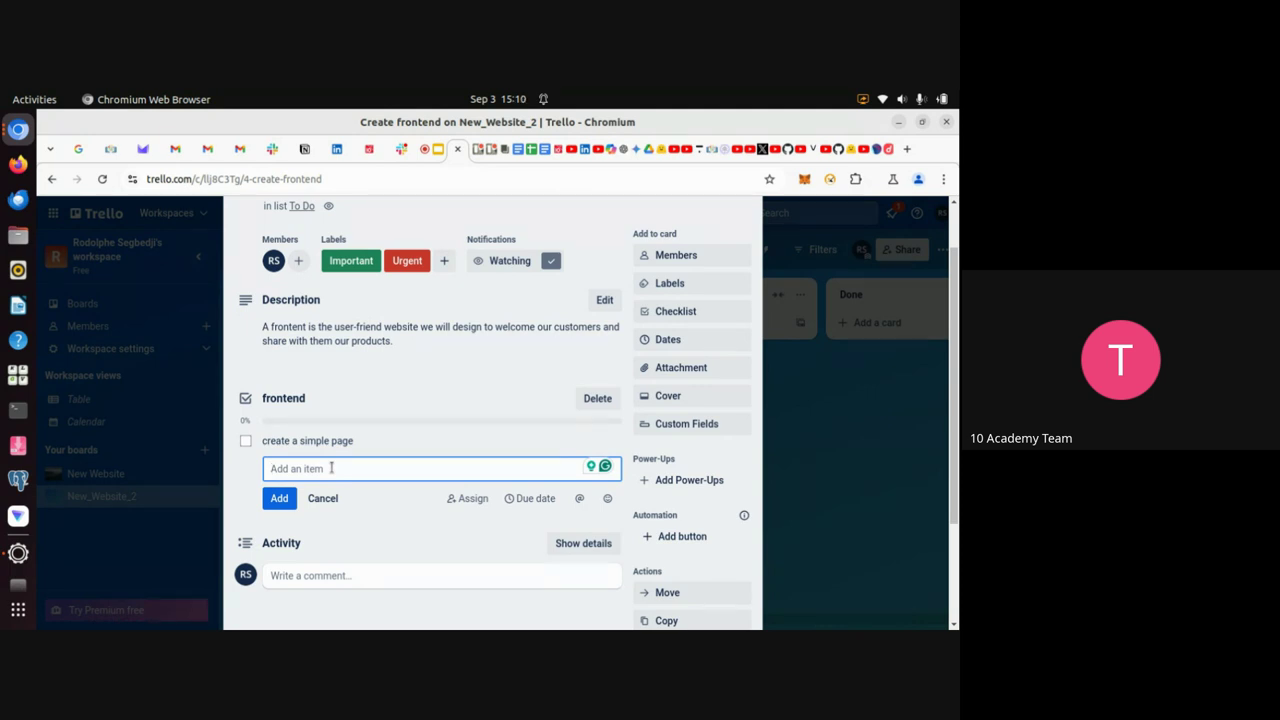
type("testing each page")
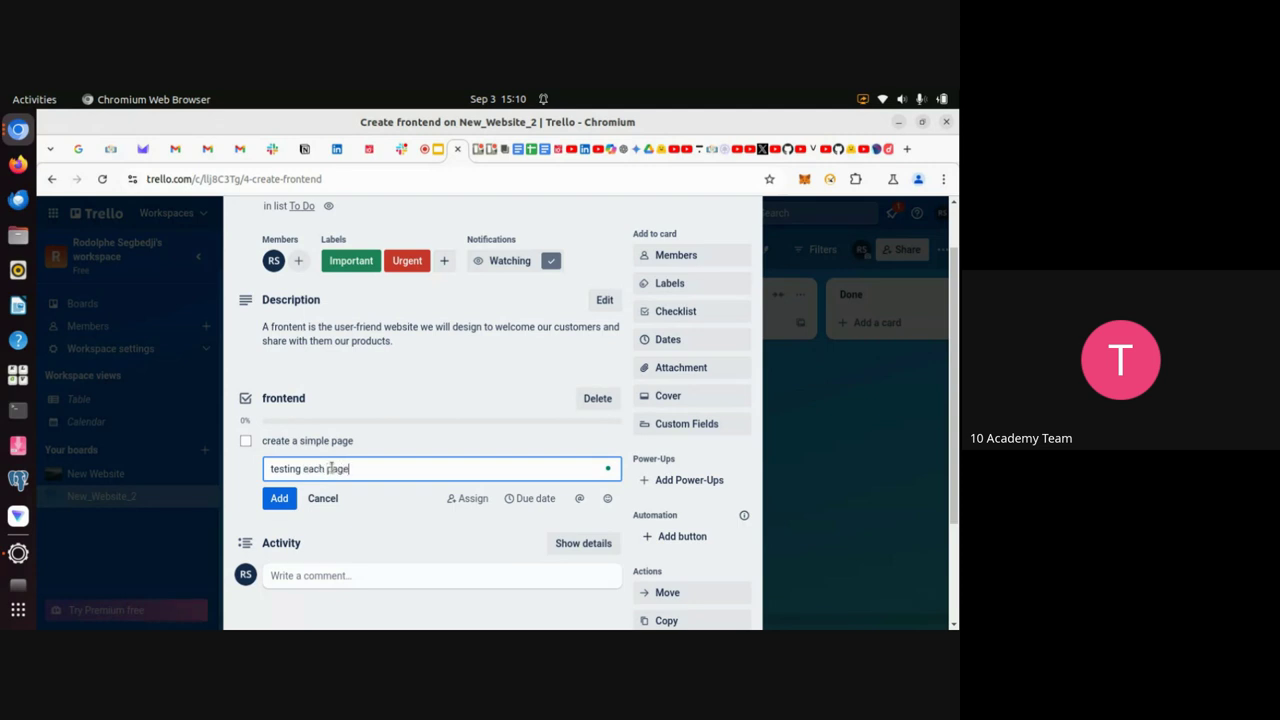
key("Return")
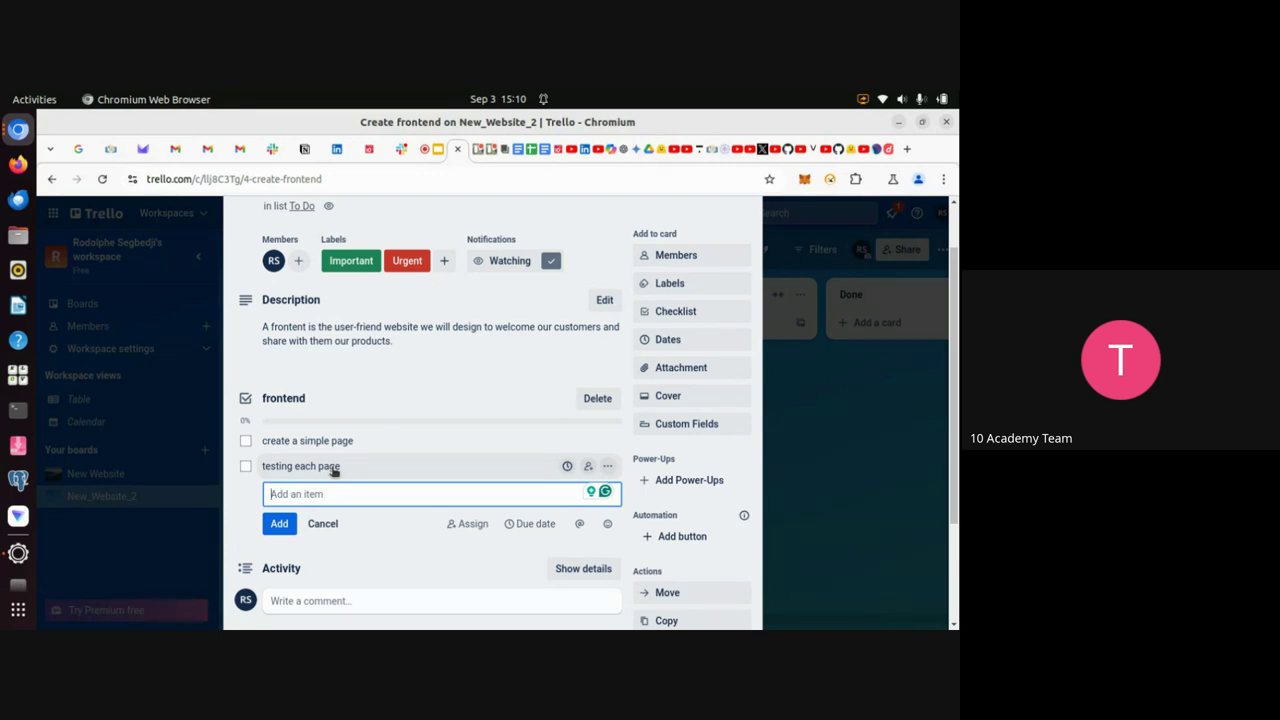
type("Add more feature ")
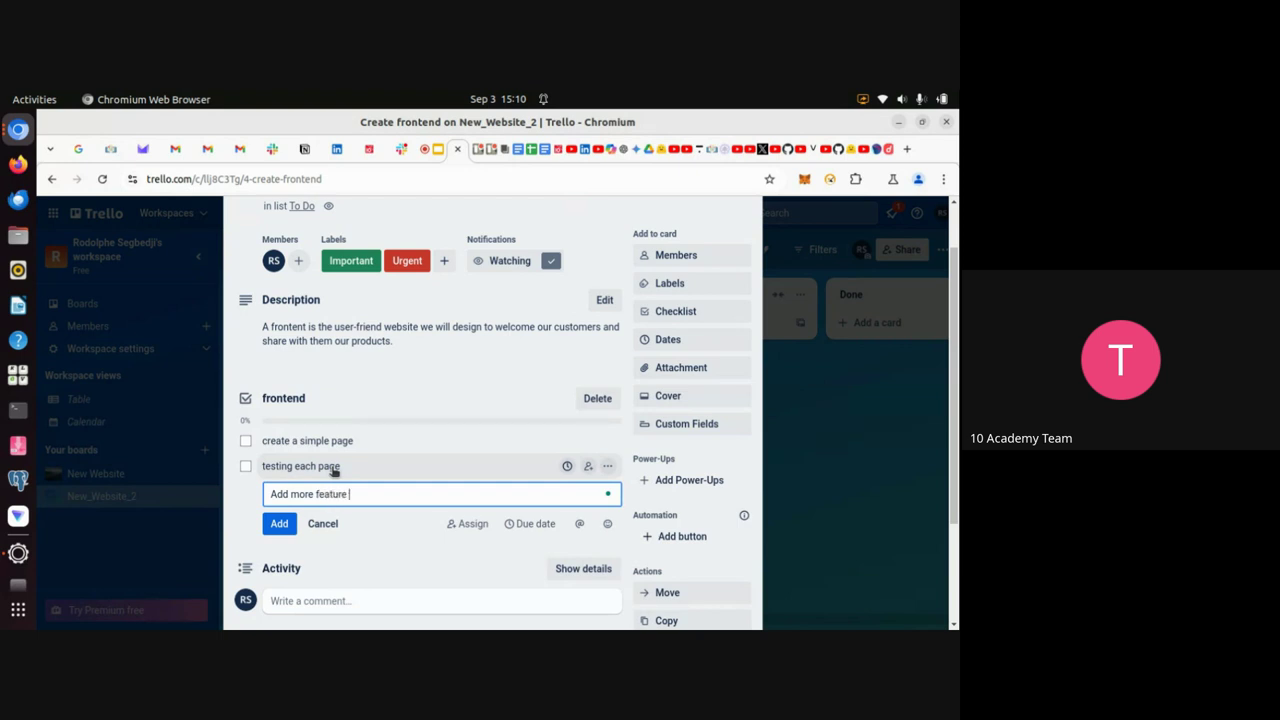
type("to the pages")
key("Return")
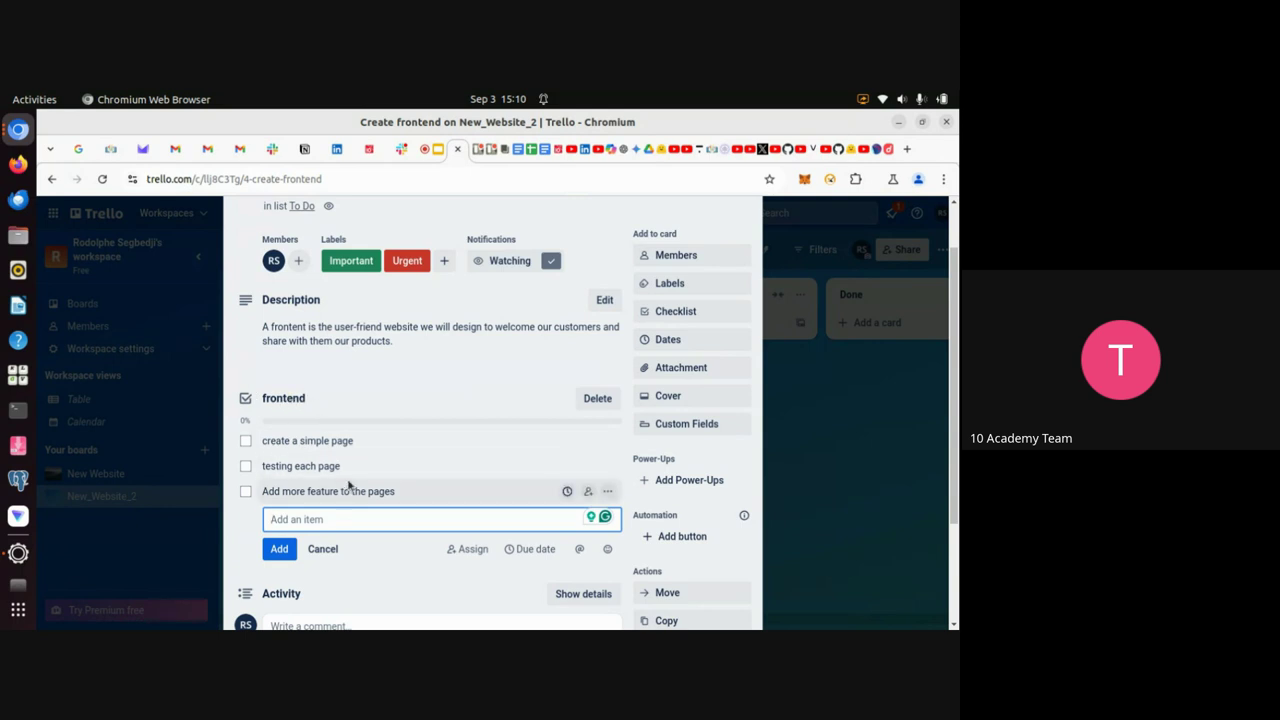
Mark all three items of the frontend checklist as complete
left_click(246, 441)
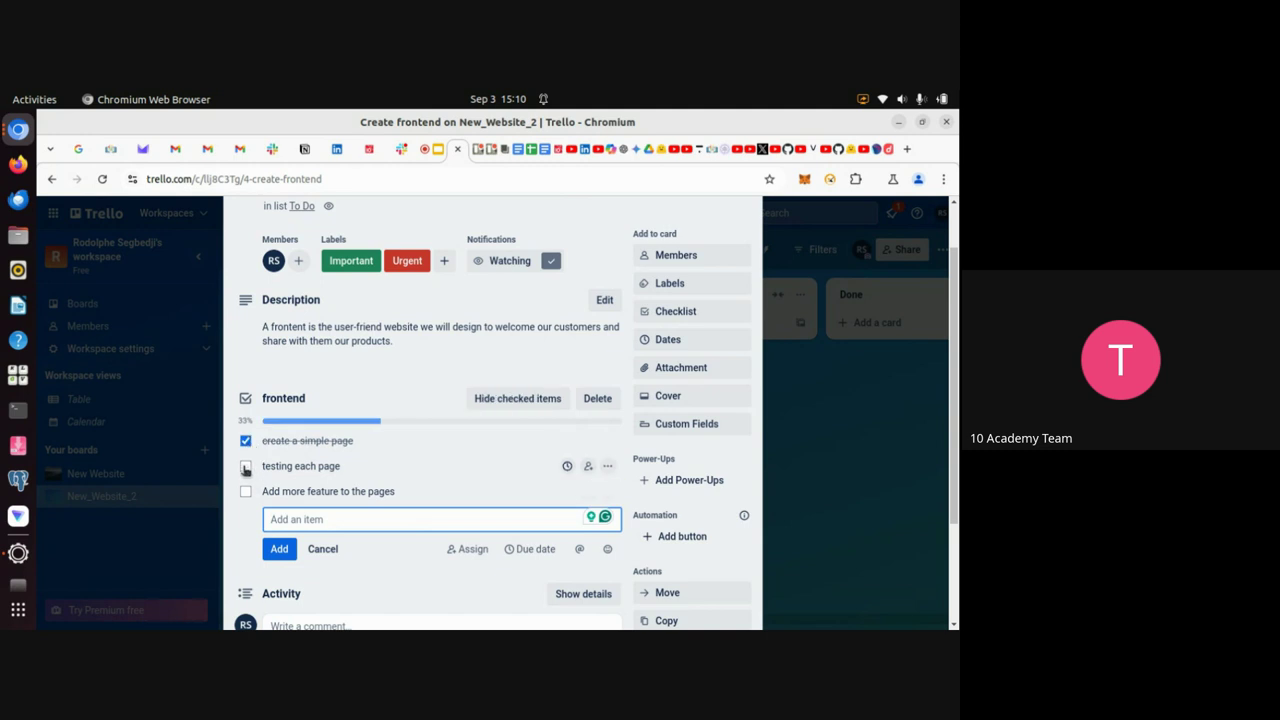
left_click(246, 468)
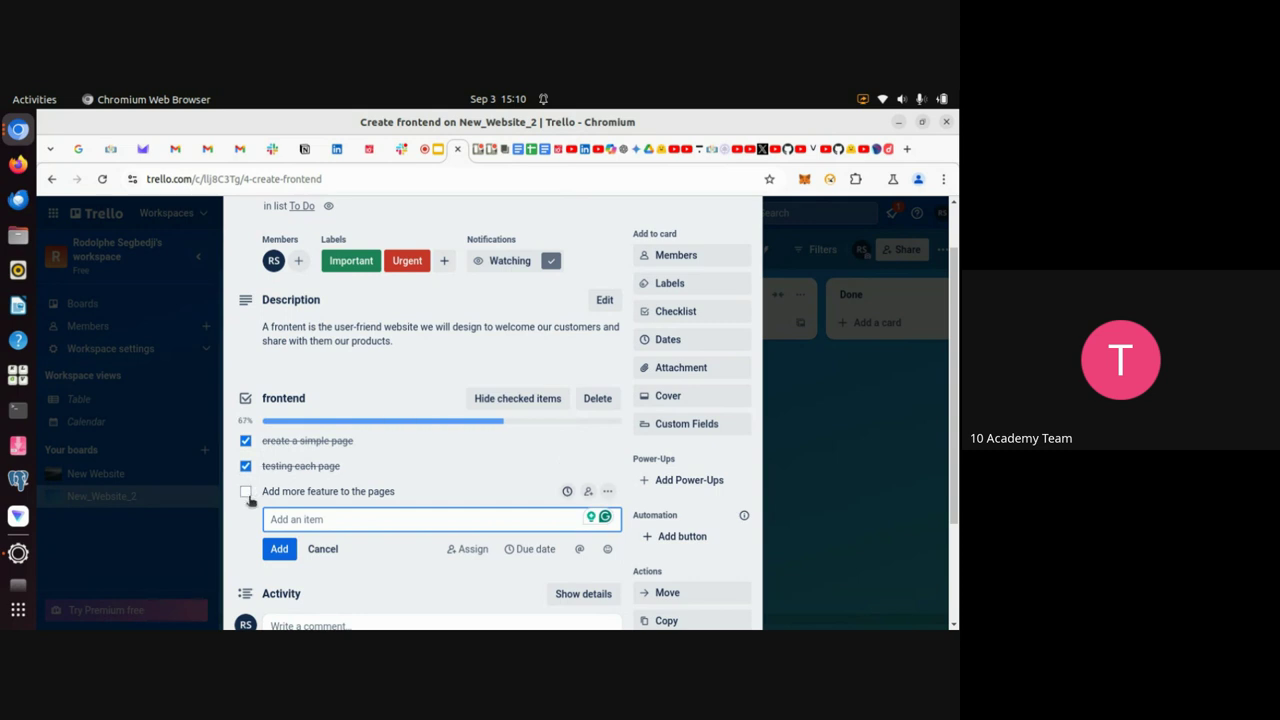
left_click(246, 492)
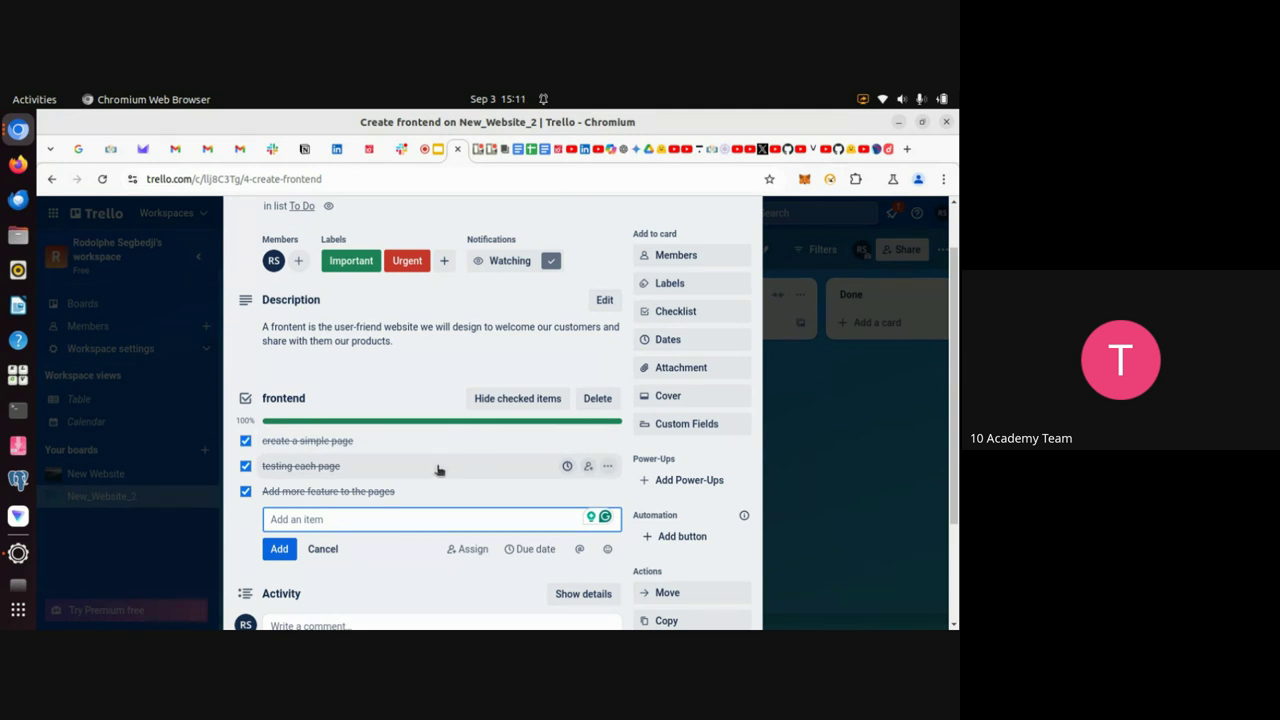
Mark "testing each page" and "Add more feature to the pages" as incomplete again
left_click(246, 467)
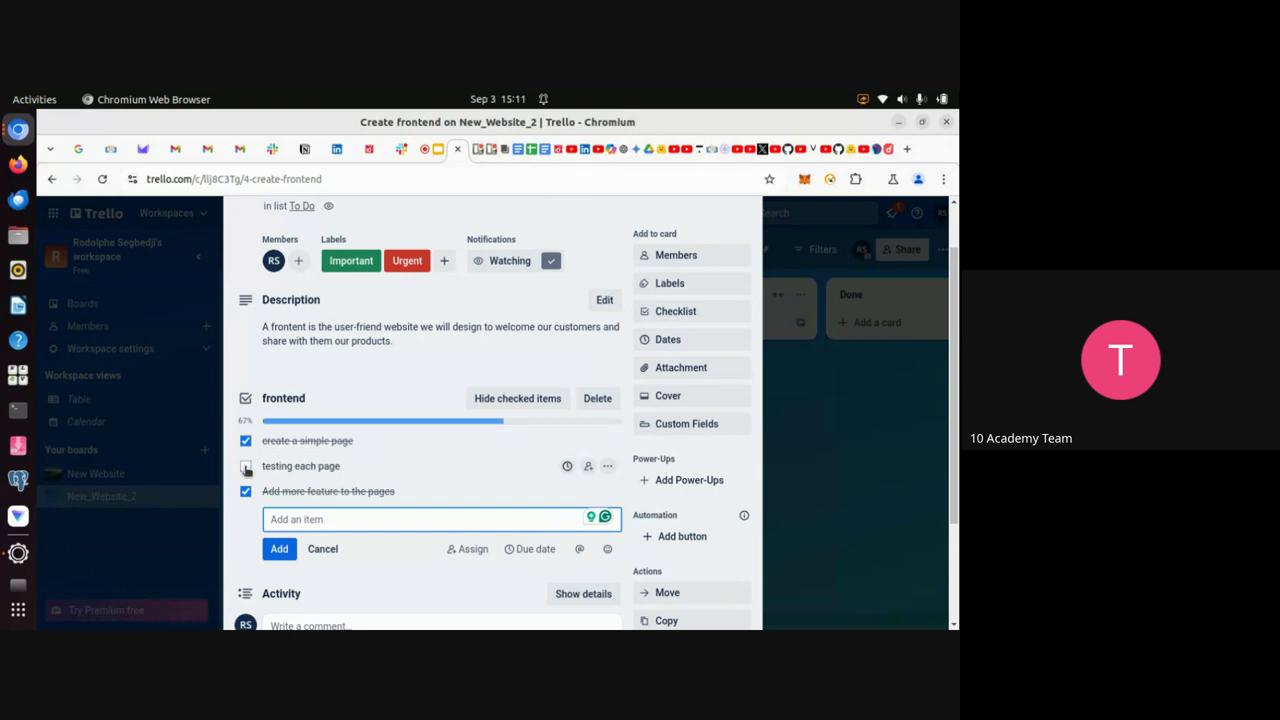
left_click(246, 491)
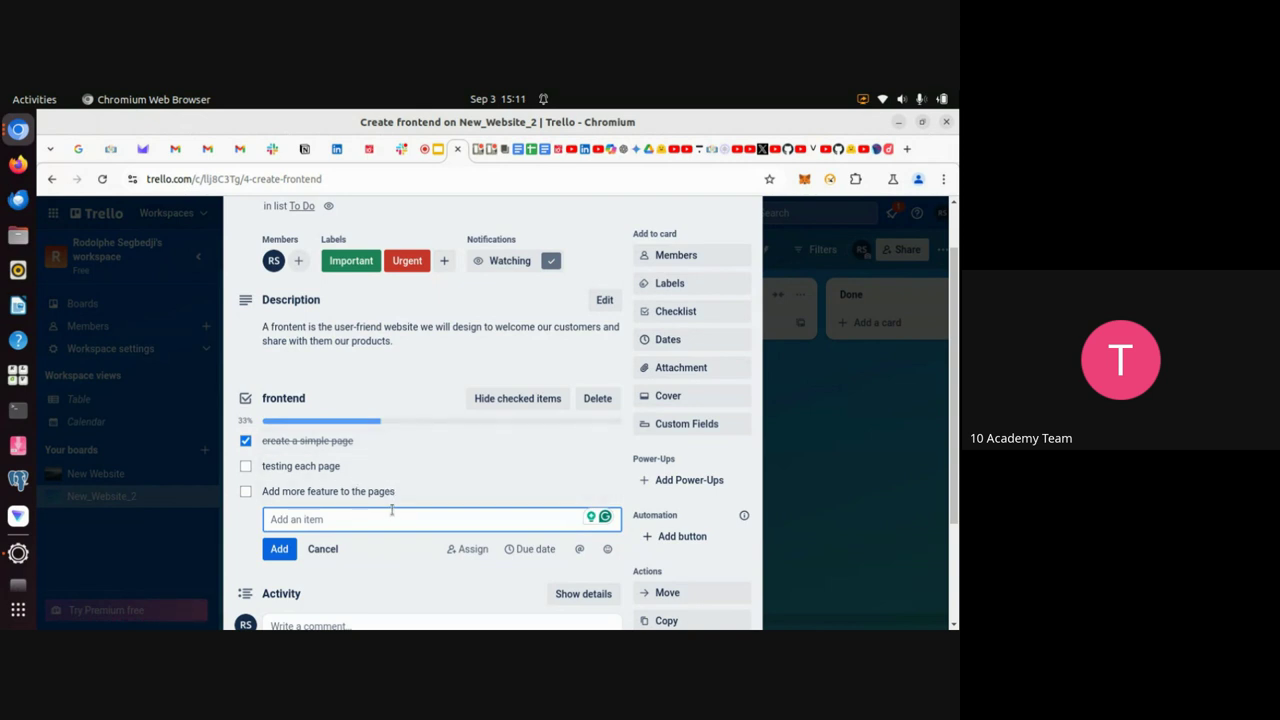
Choose 9/10/2024 as the due date in the card's date settings
scroll(400, 430, "down", 2)
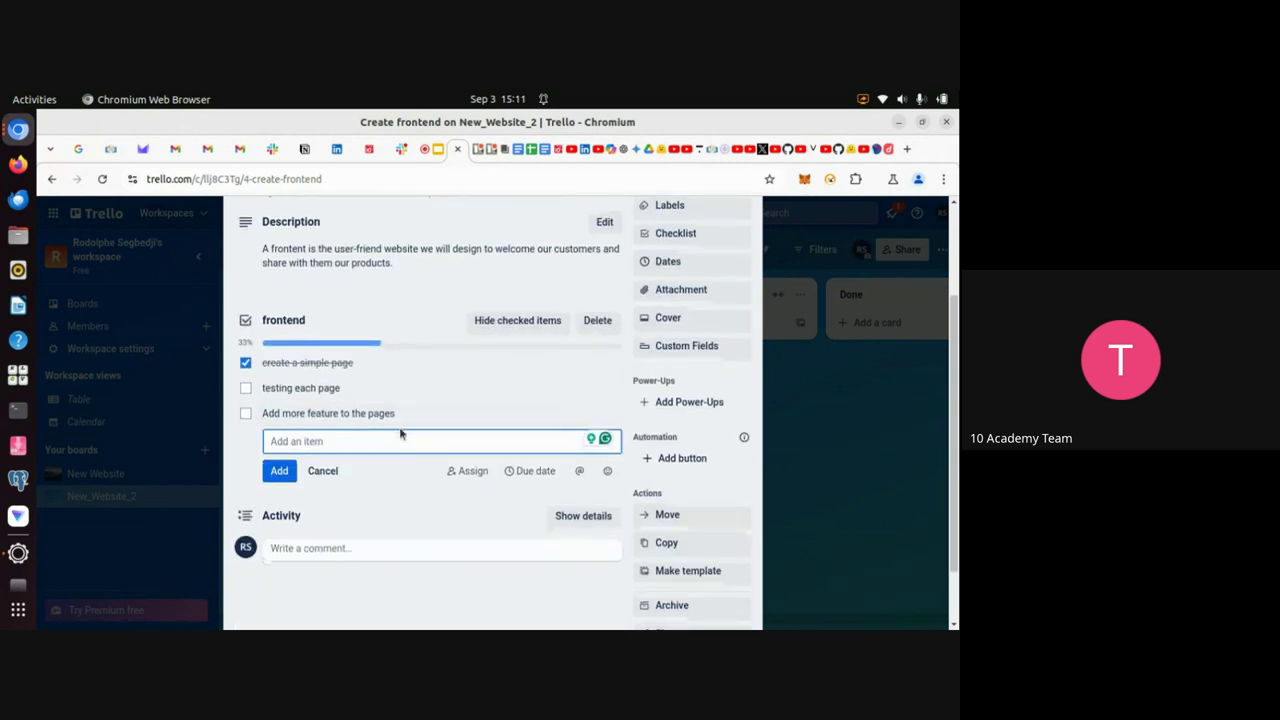
scroll(399, 429, "up", 3)
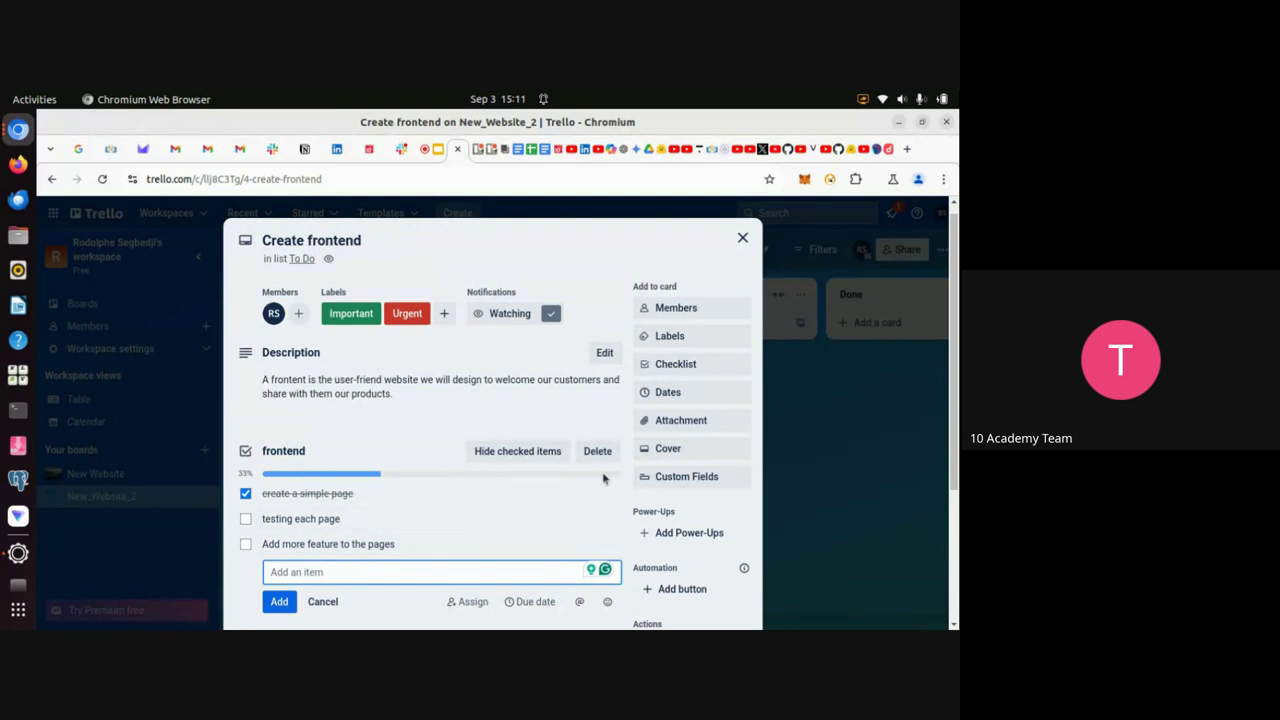
left_click(681, 399)
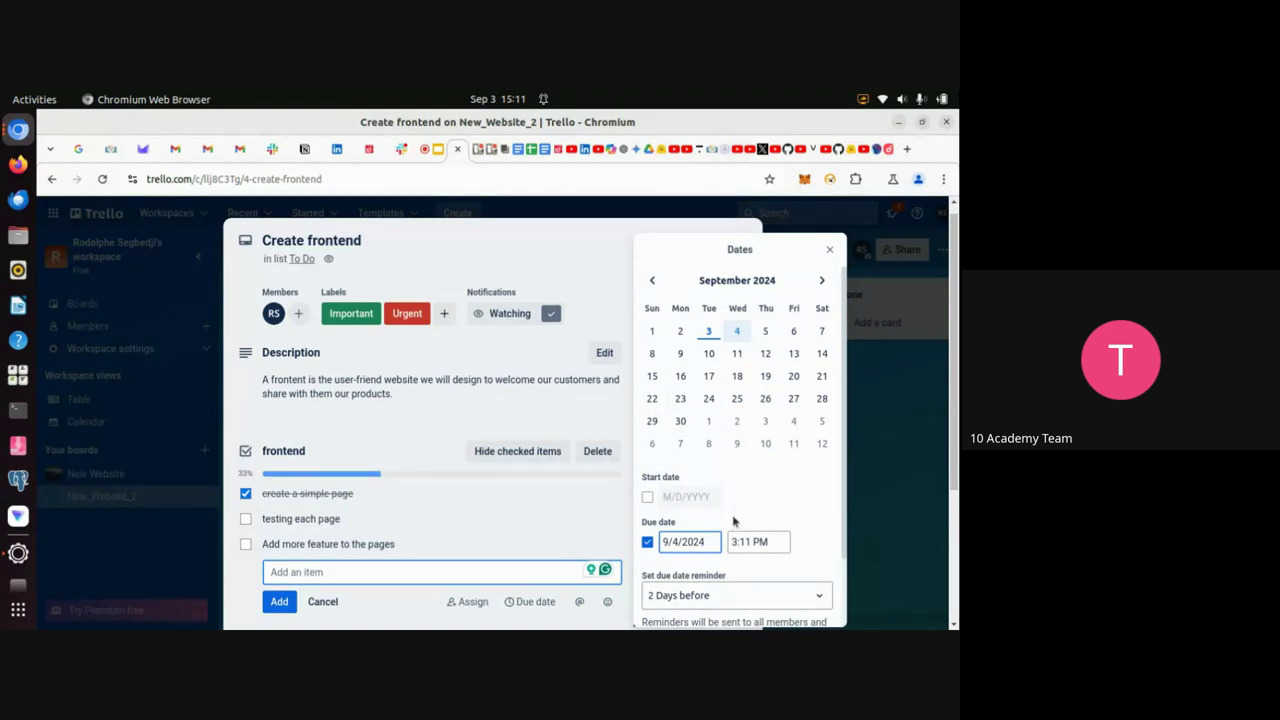
left_click(709, 360)
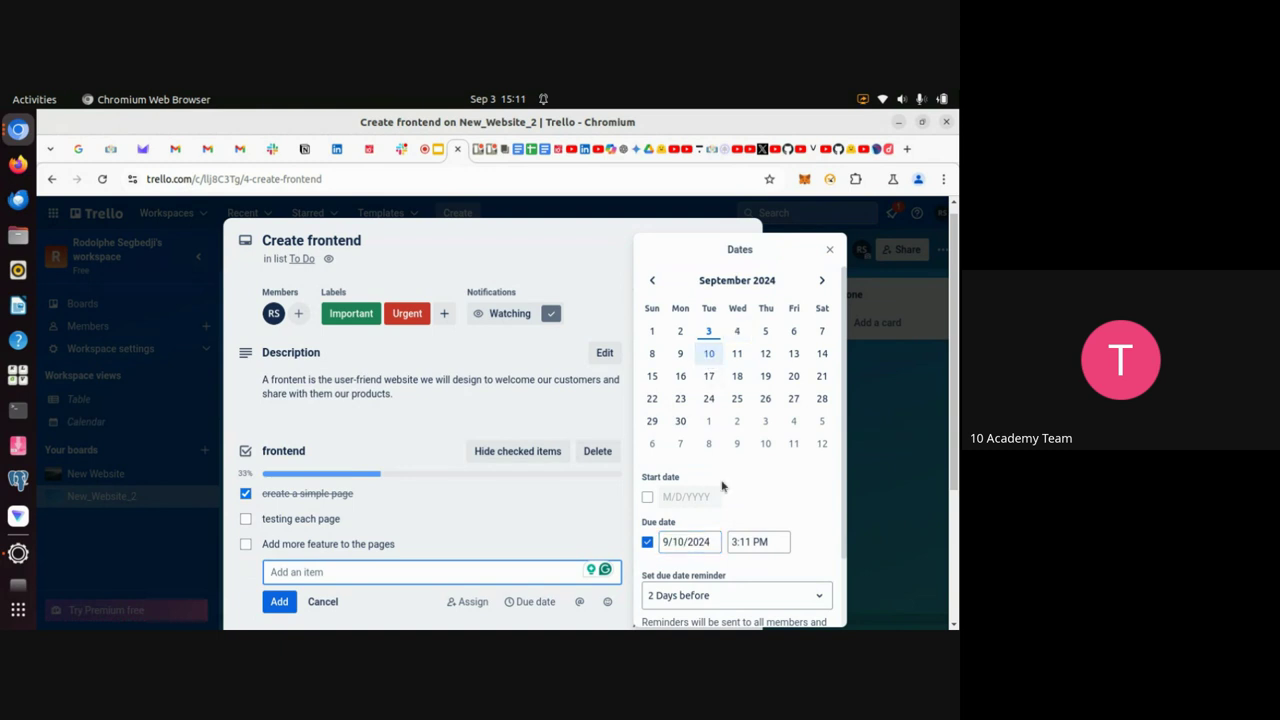
scroll(722, 486, "down", 2)
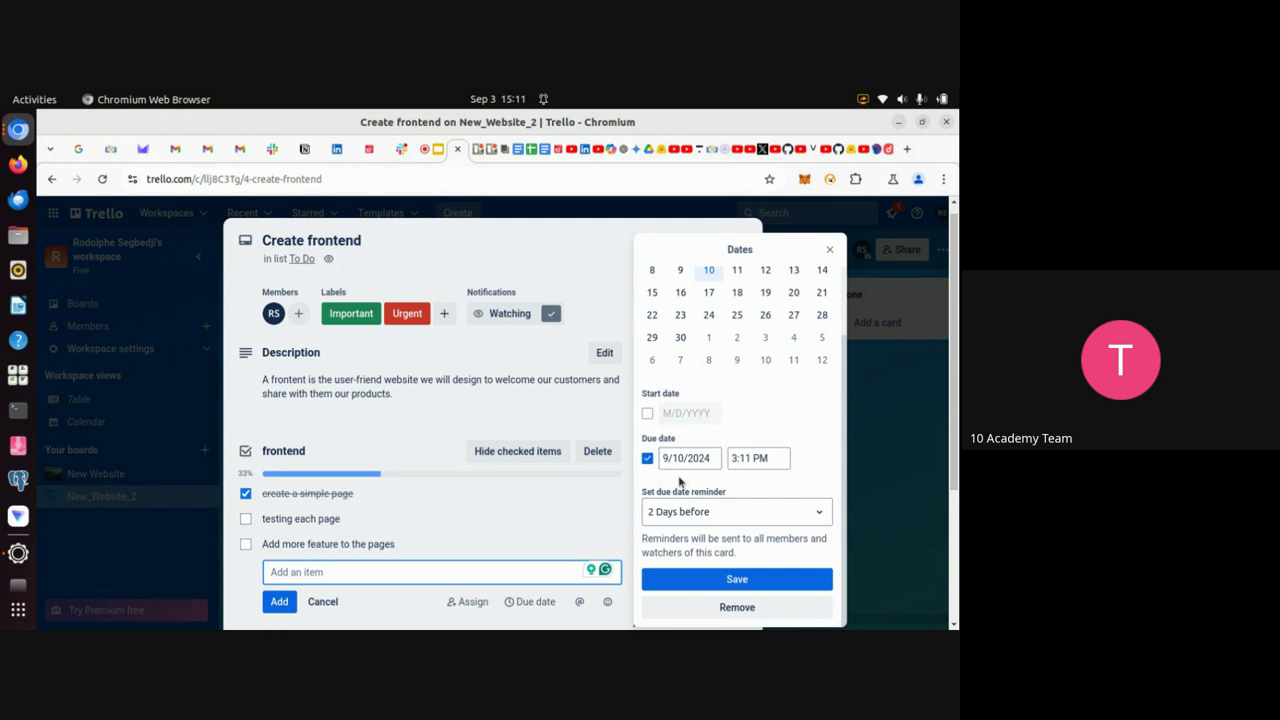
Switch to the Google Meet call to check on the participants, and return to the Trello card
left_click(425, 149)
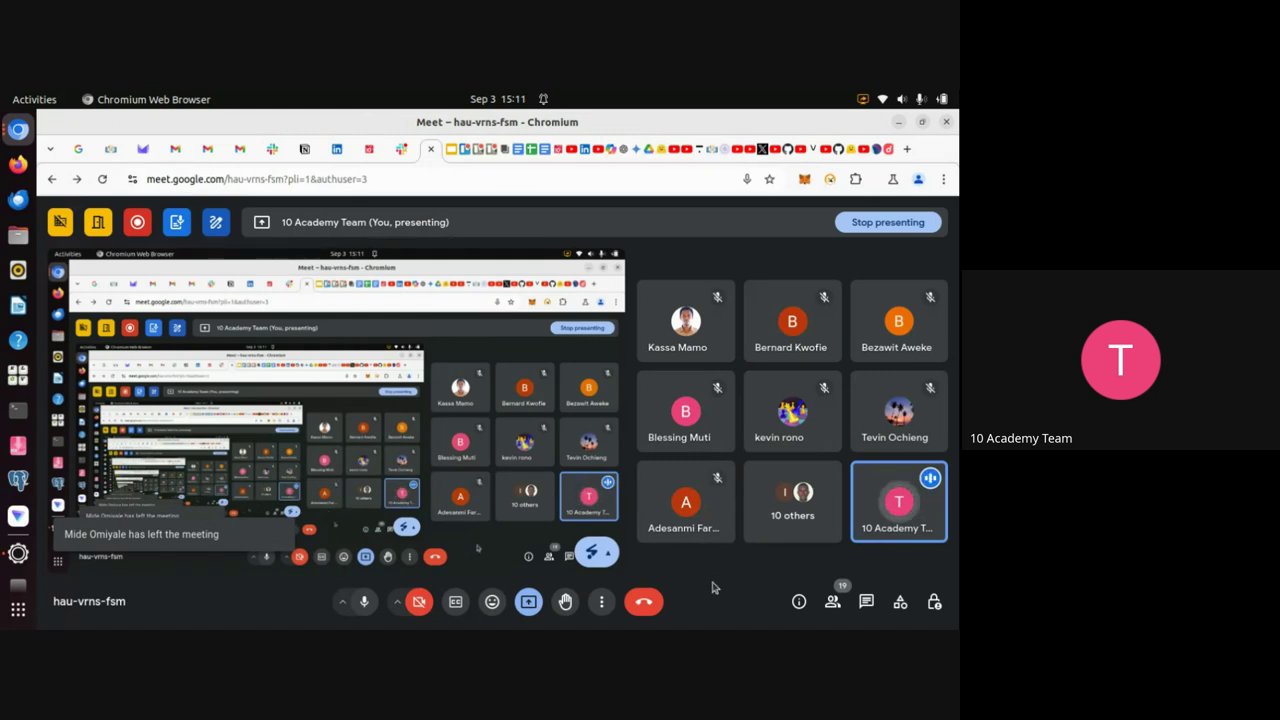
left_click(464, 152)
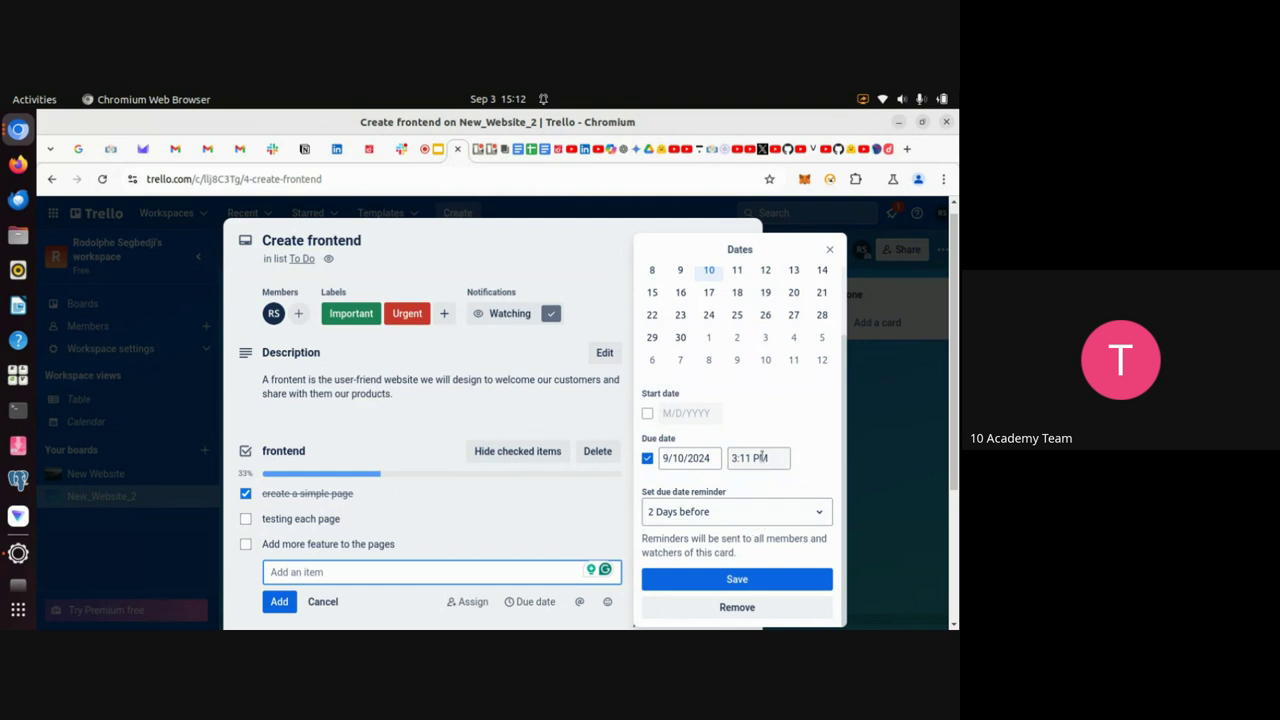
Set the card's due date reminder to 1 Day before
left_click(820, 514)
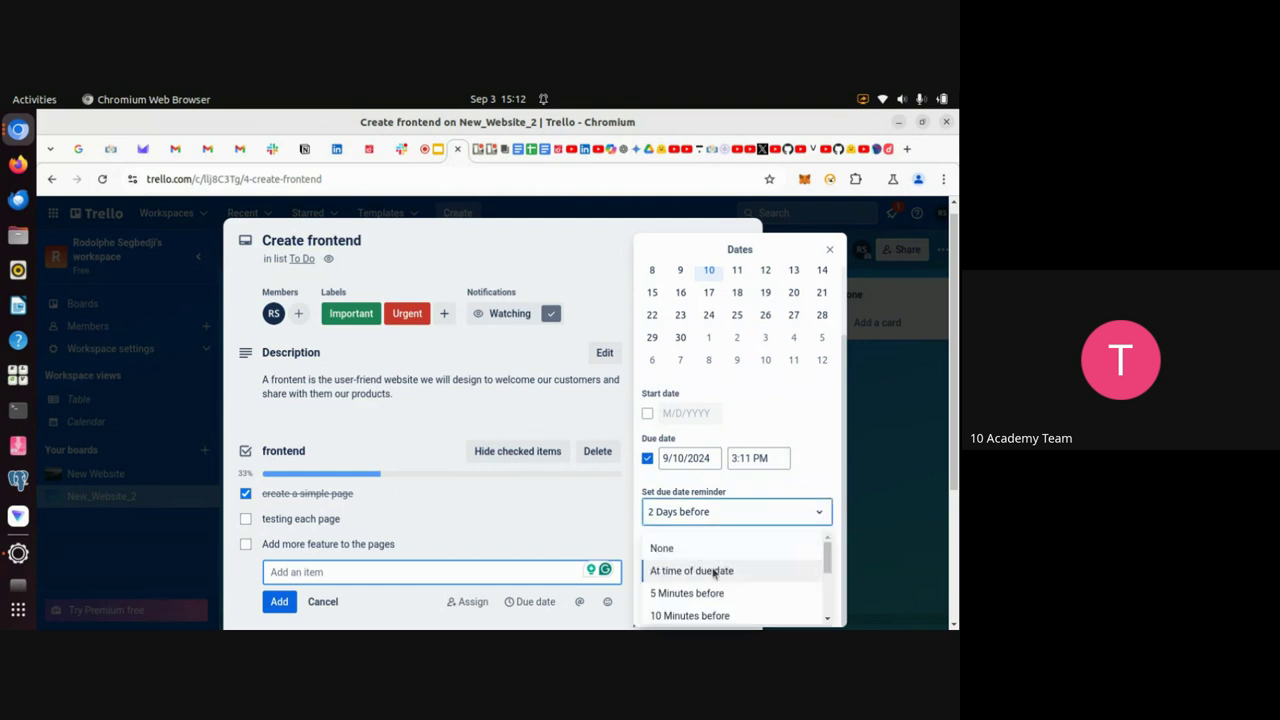
scroll(709, 600, "down", 2)
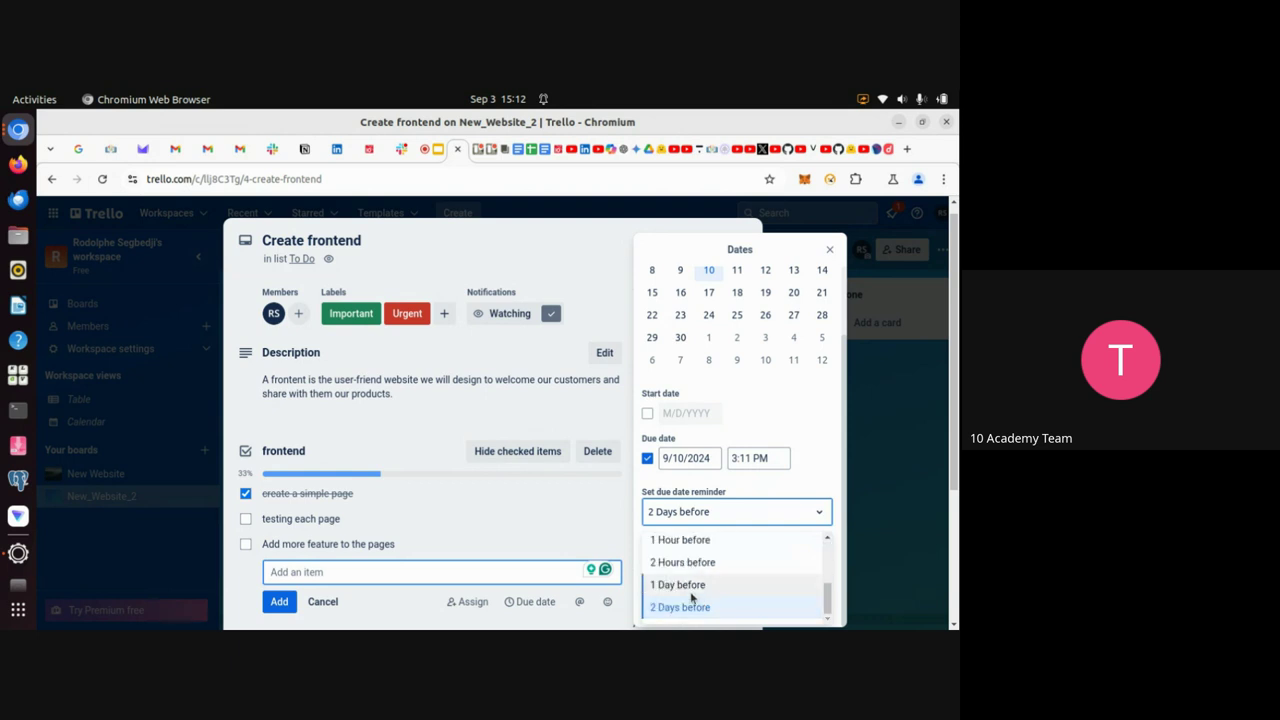
left_click(705, 586)
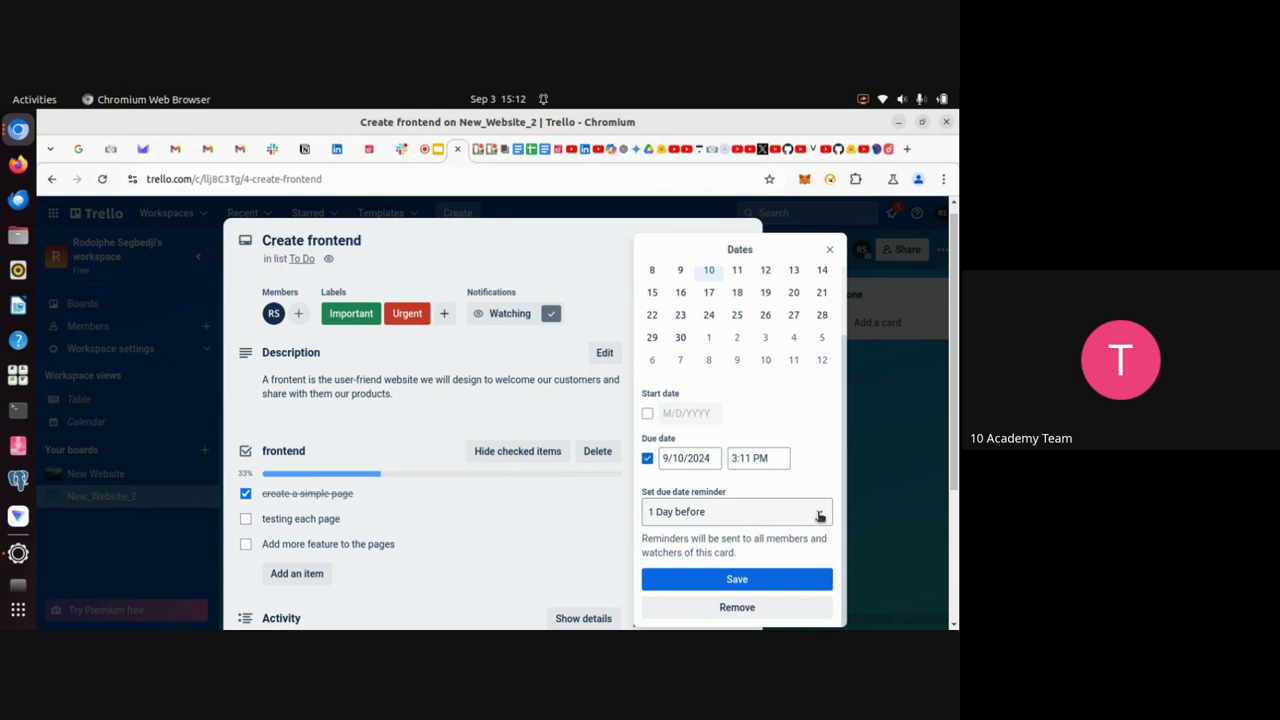
Set the due date reminder to 2 Days before and save the card's dates
left_click(820, 515)
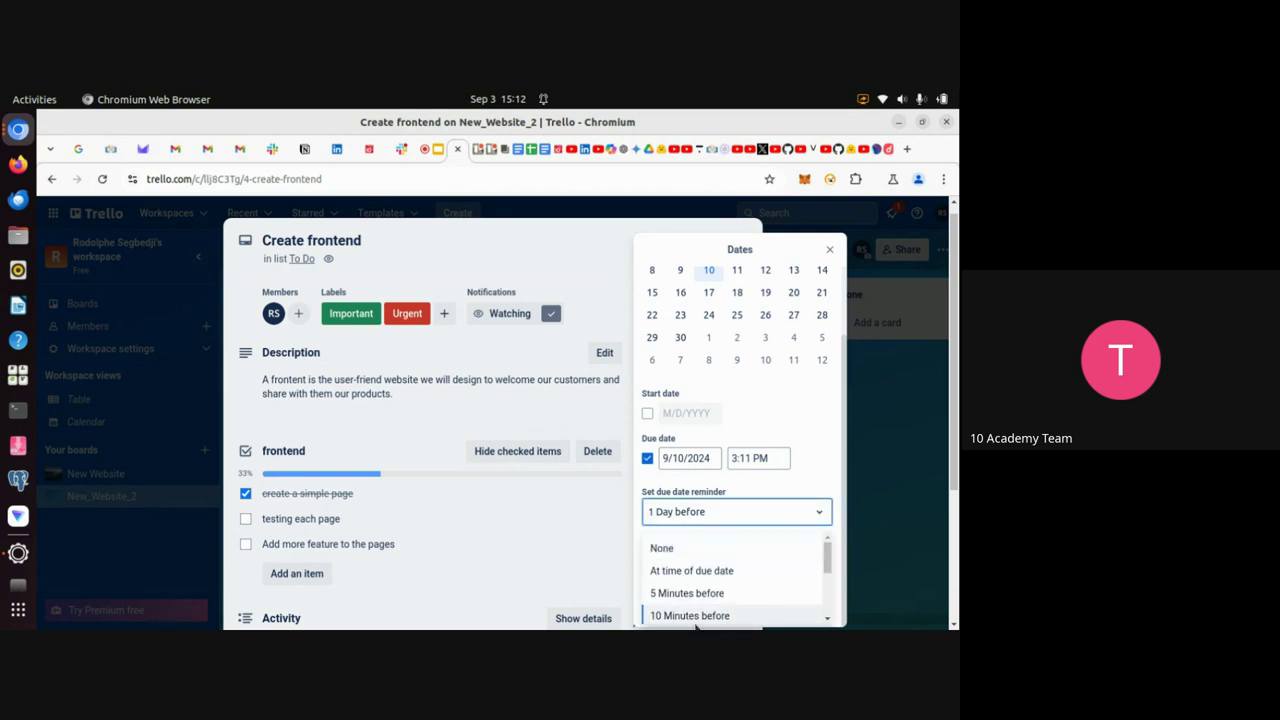
scroll(695, 620, "down", 3)
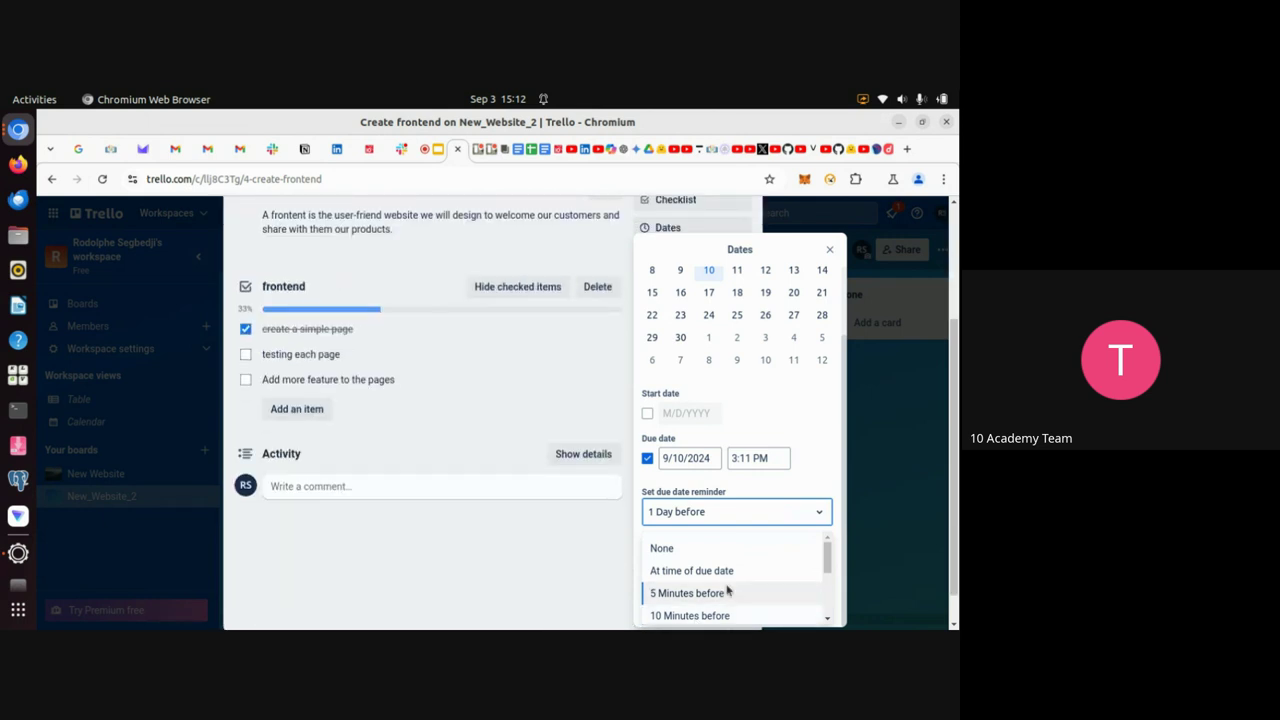
scroll(727, 590, "down", 3)
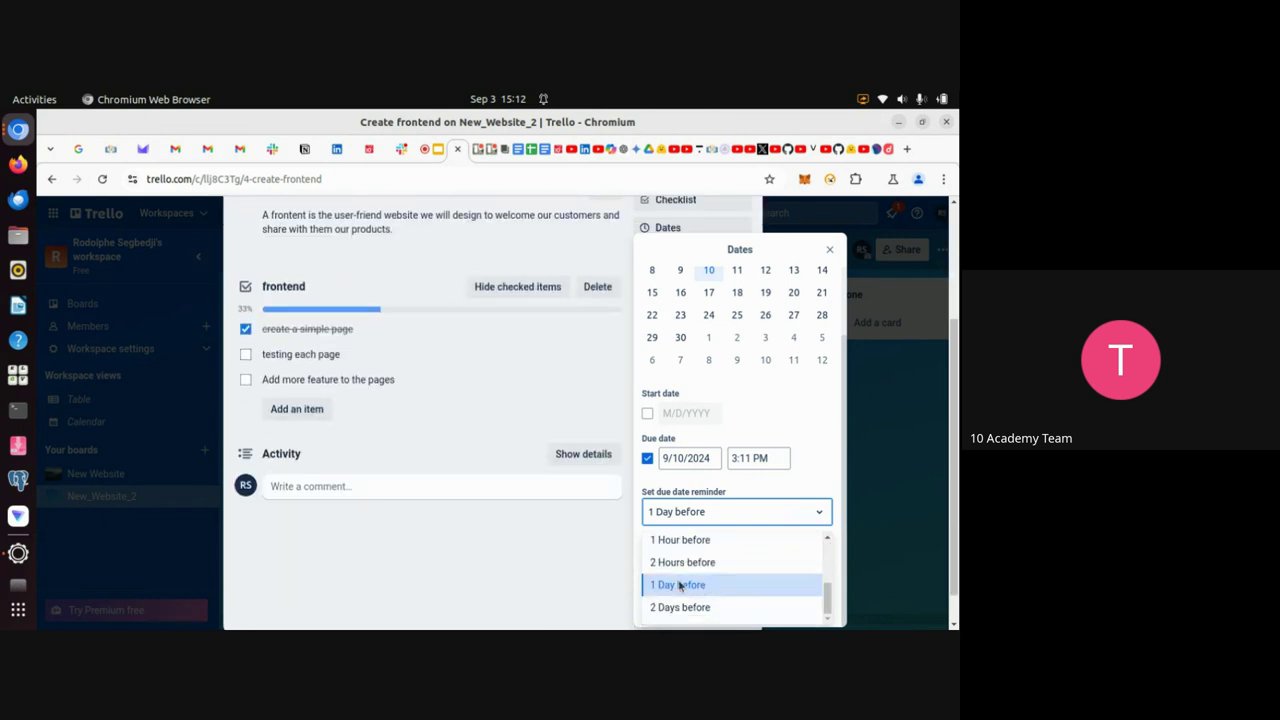
left_click(680, 607)
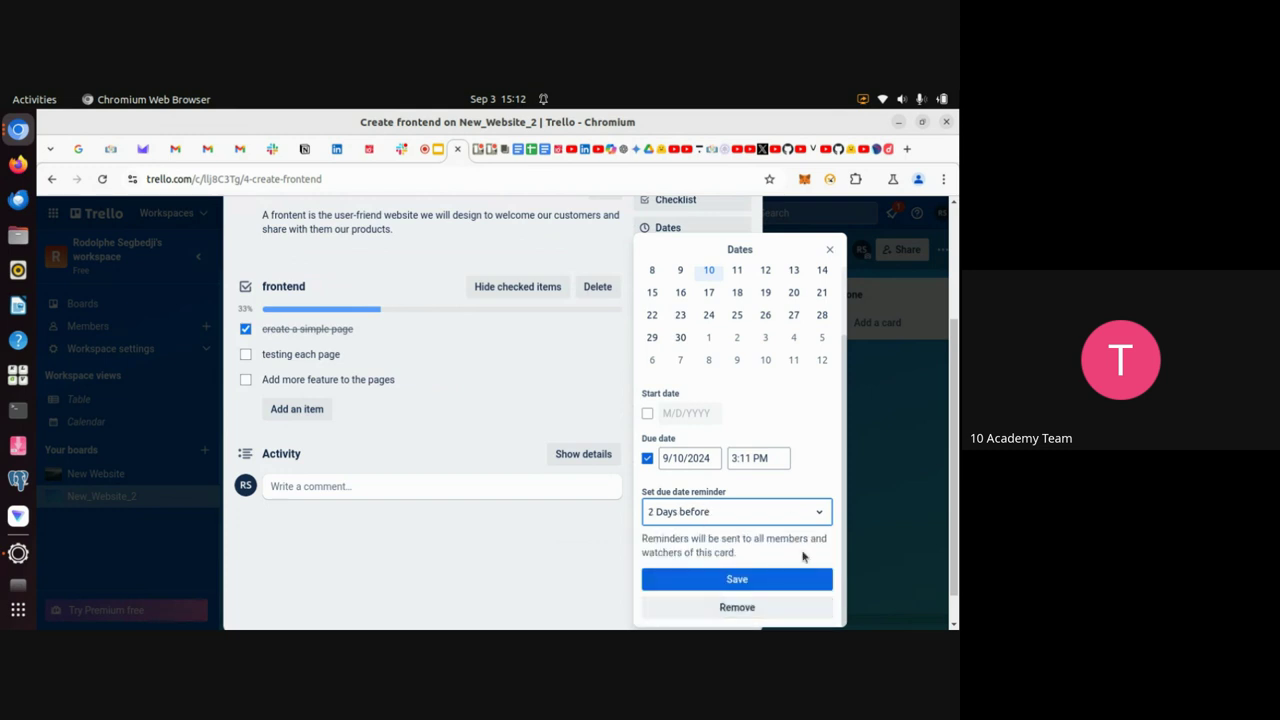
left_click(727, 581)
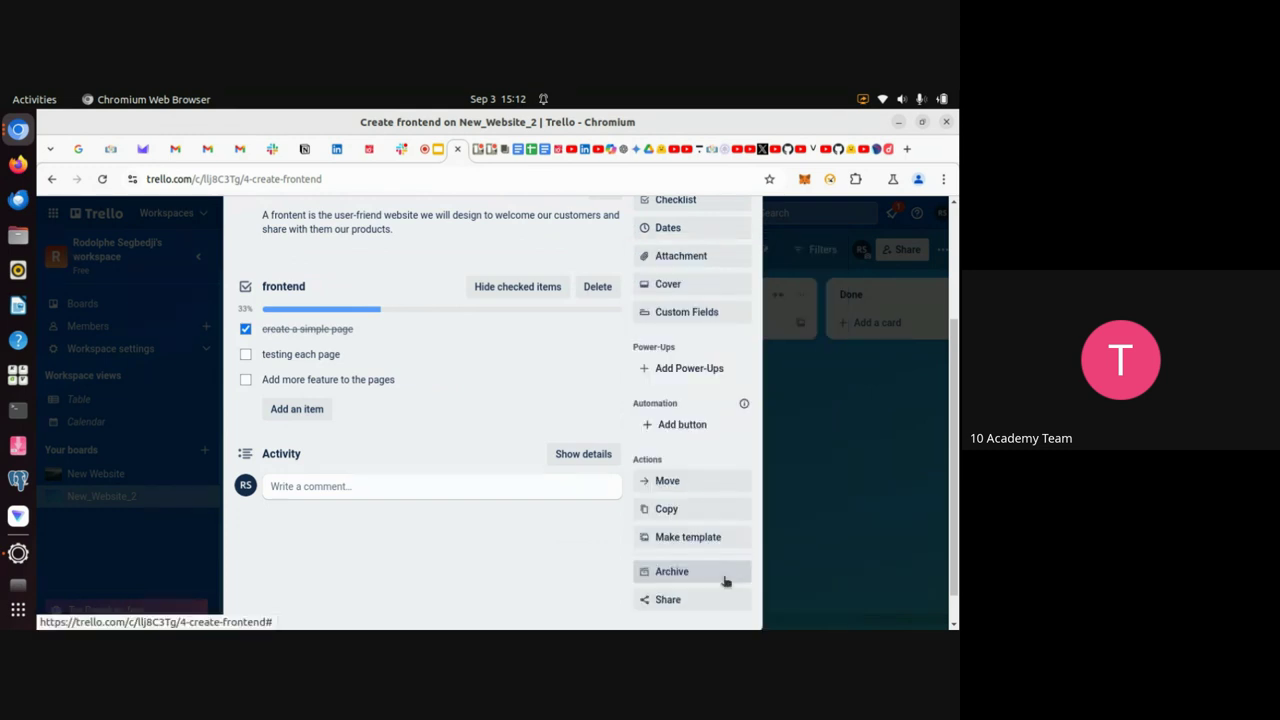
Mark the card's due date as complete, and set it back to incomplete
scroll(500, 428, "up", 5)
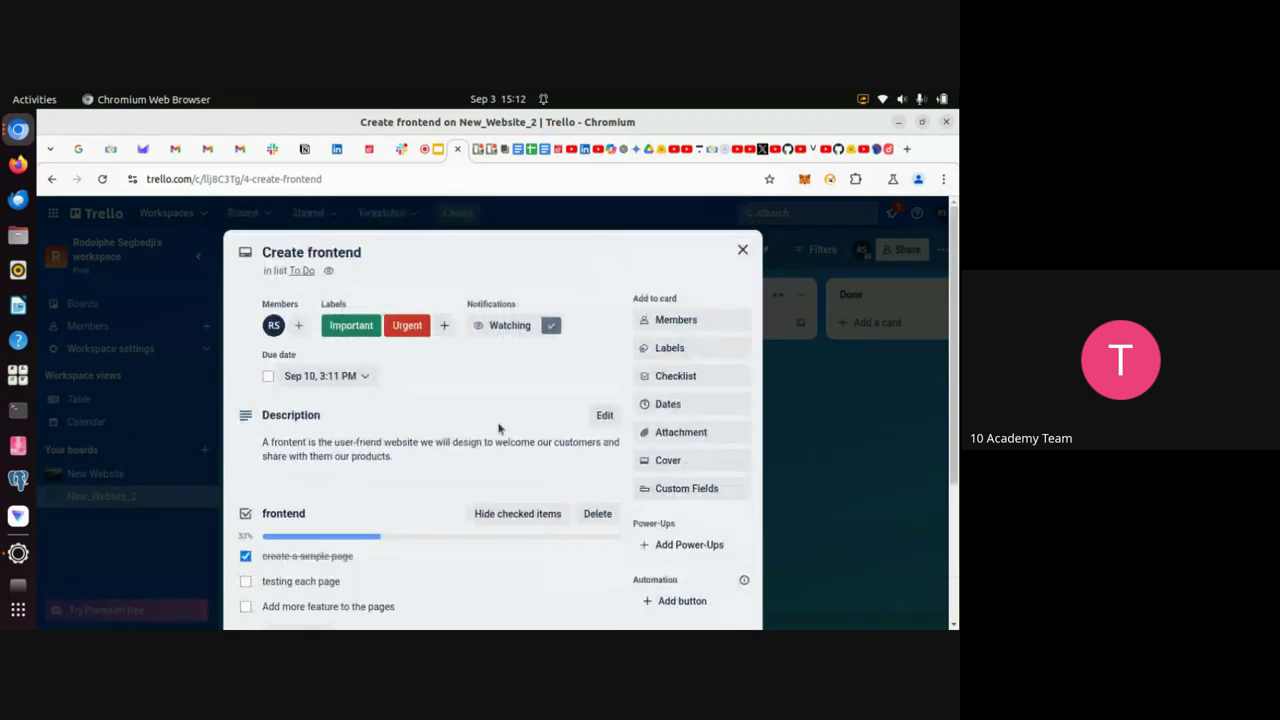
scroll(498, 428, "down", 1)
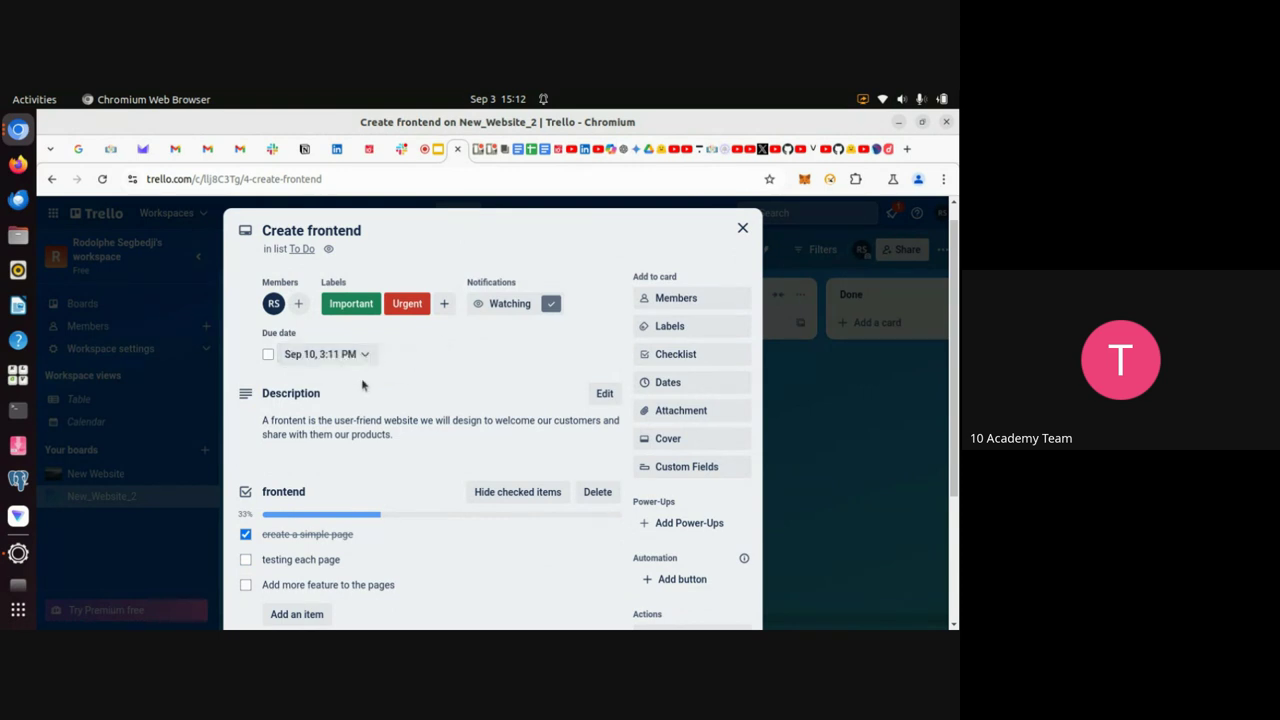
left_click(268, 355)
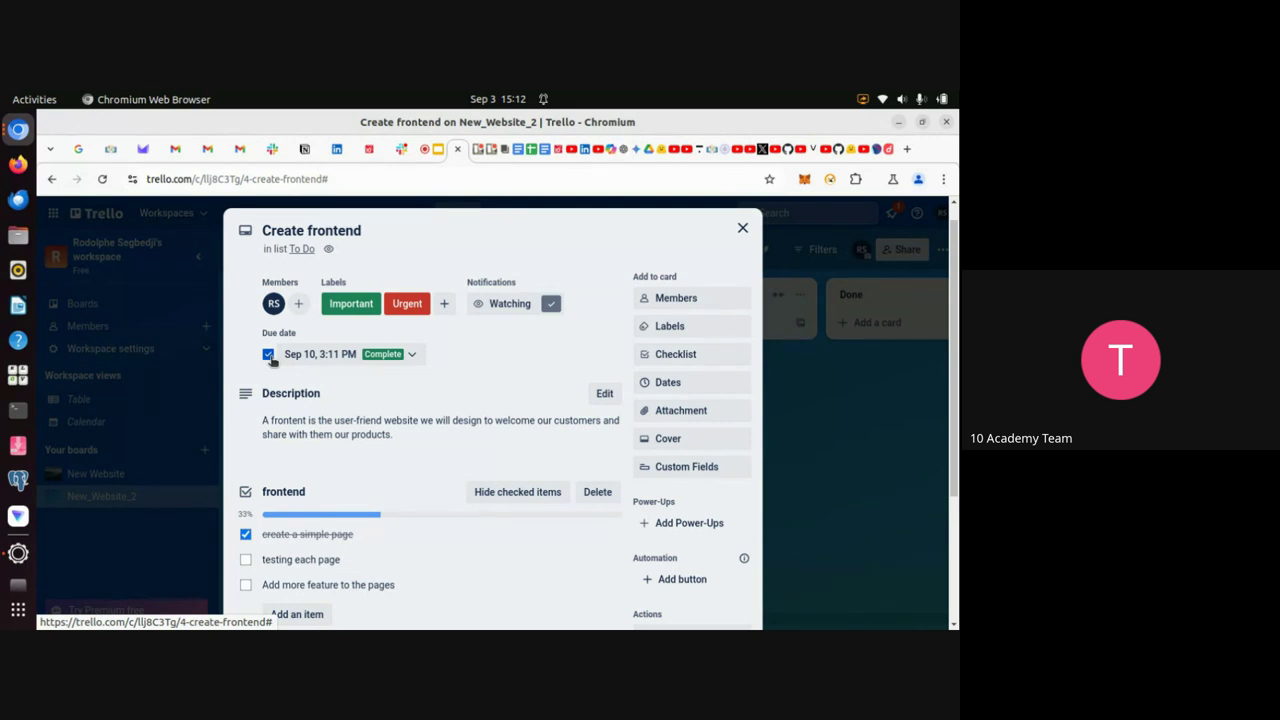
left_click(268, 355)
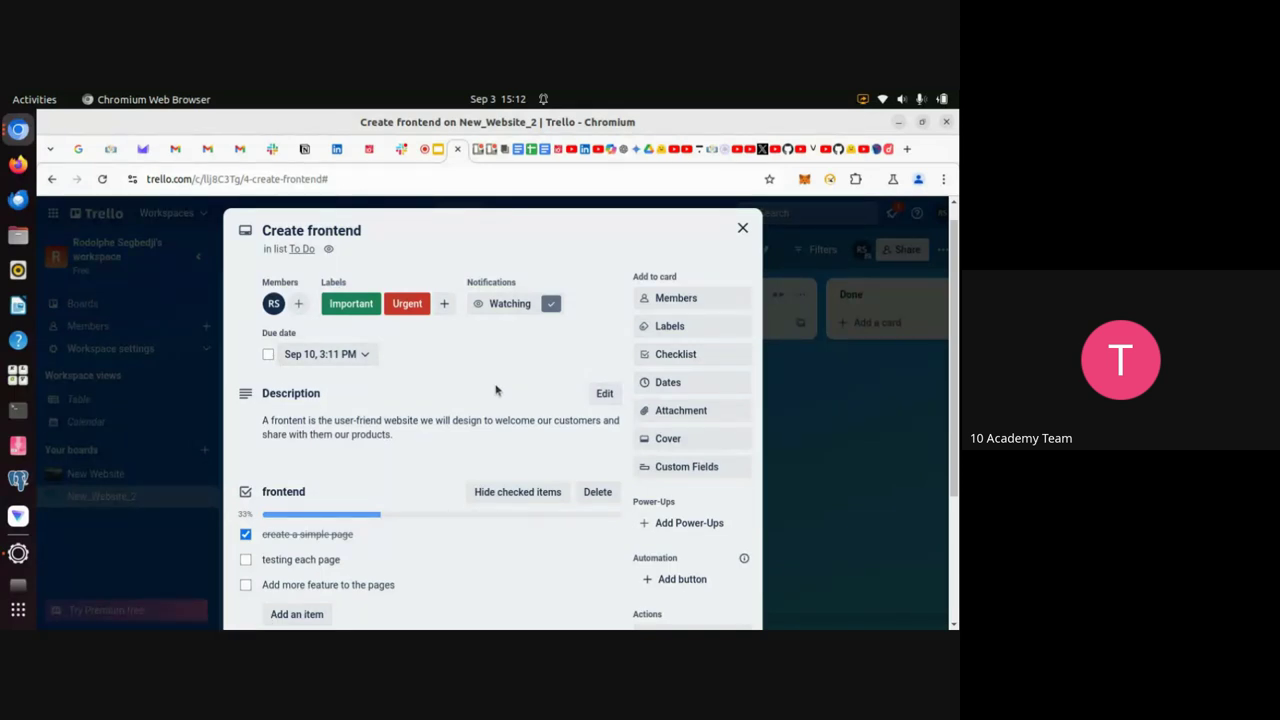
Open the attachment options of the "Create frontend" card
scroll(495, 390, "down", 3)
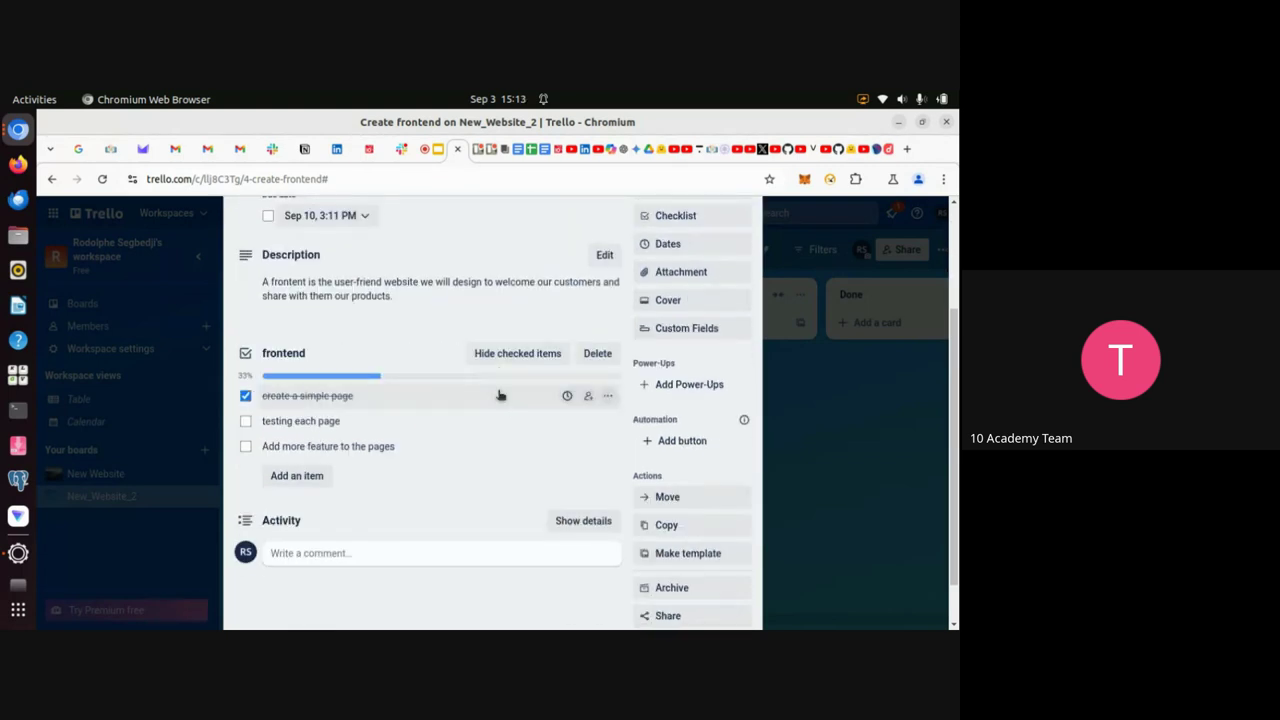
scroll(500, 393, "up", 1)
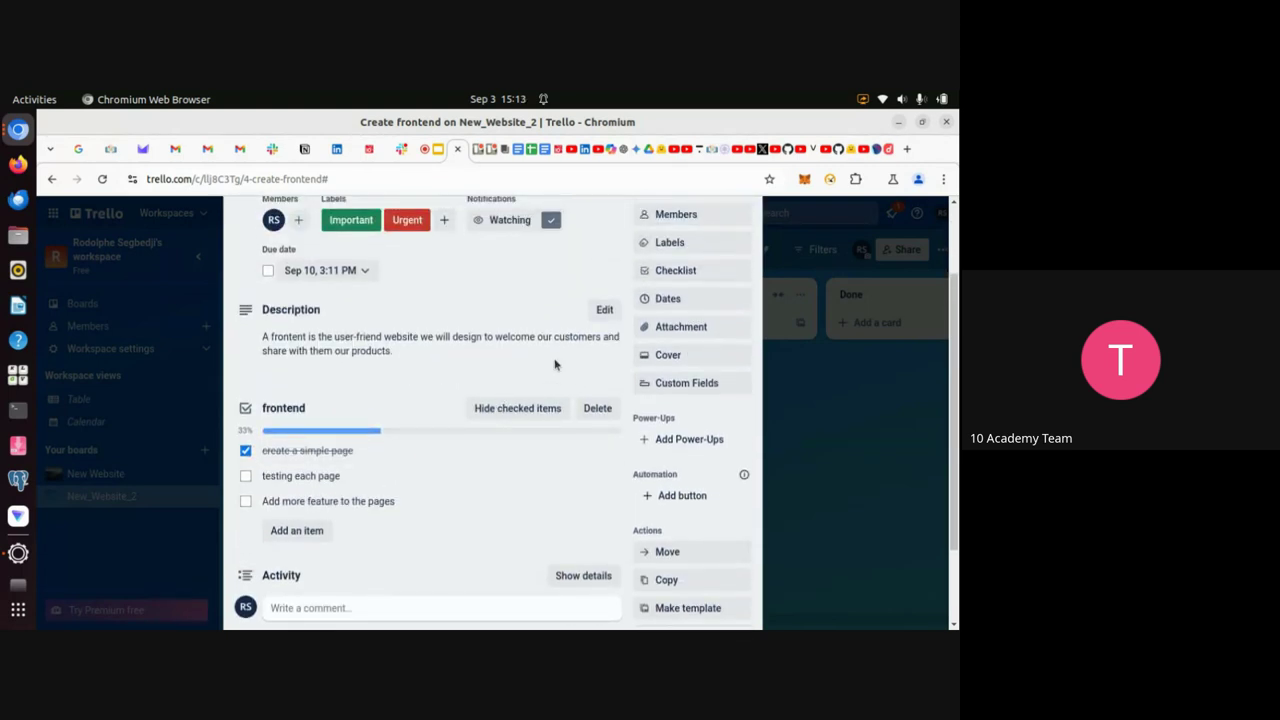
left_click(676, 331)
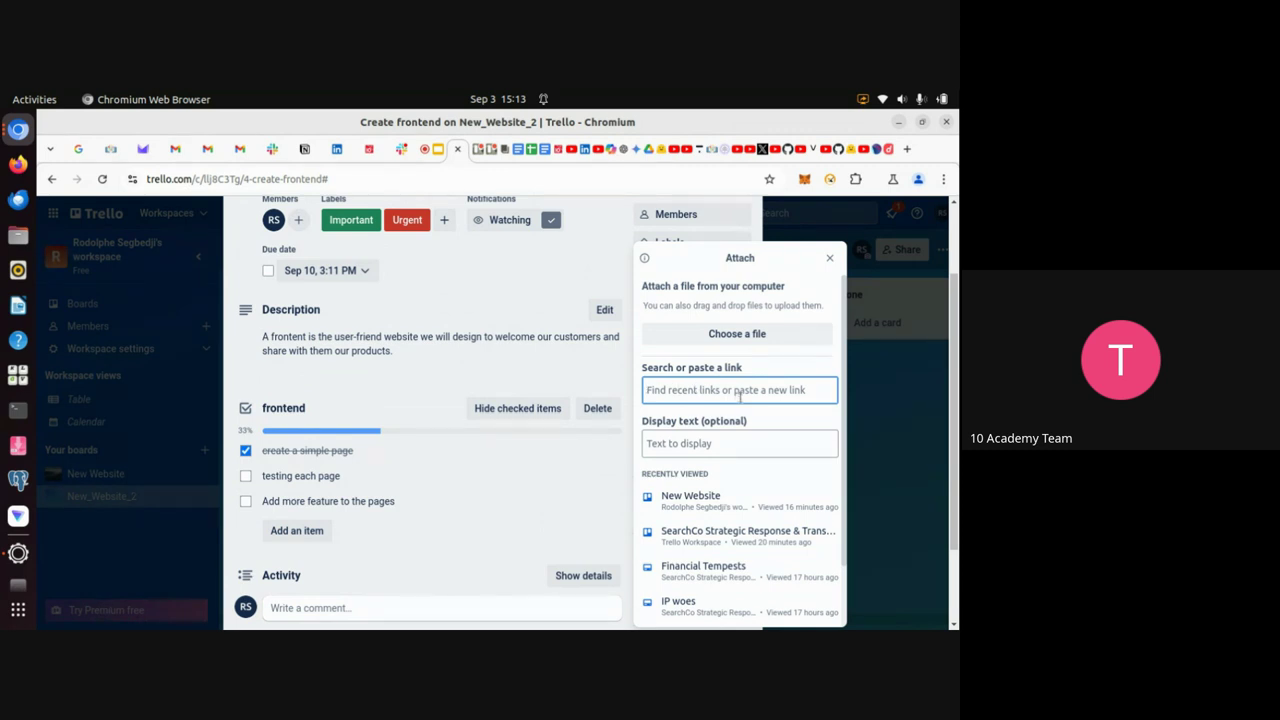
Switch to the browser tab with the YouTube Trello tutorial and search the web for "how to creeat a frontend"
left_click(557, 150)
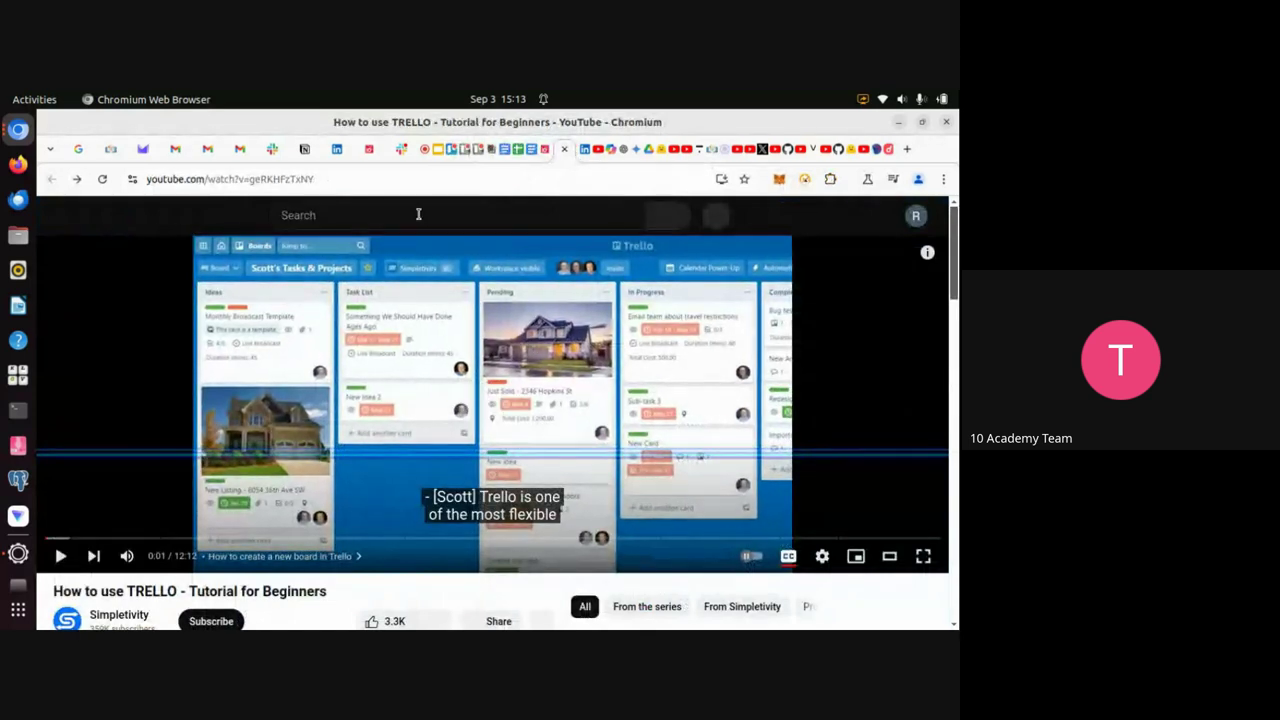
left_click(370, 176)
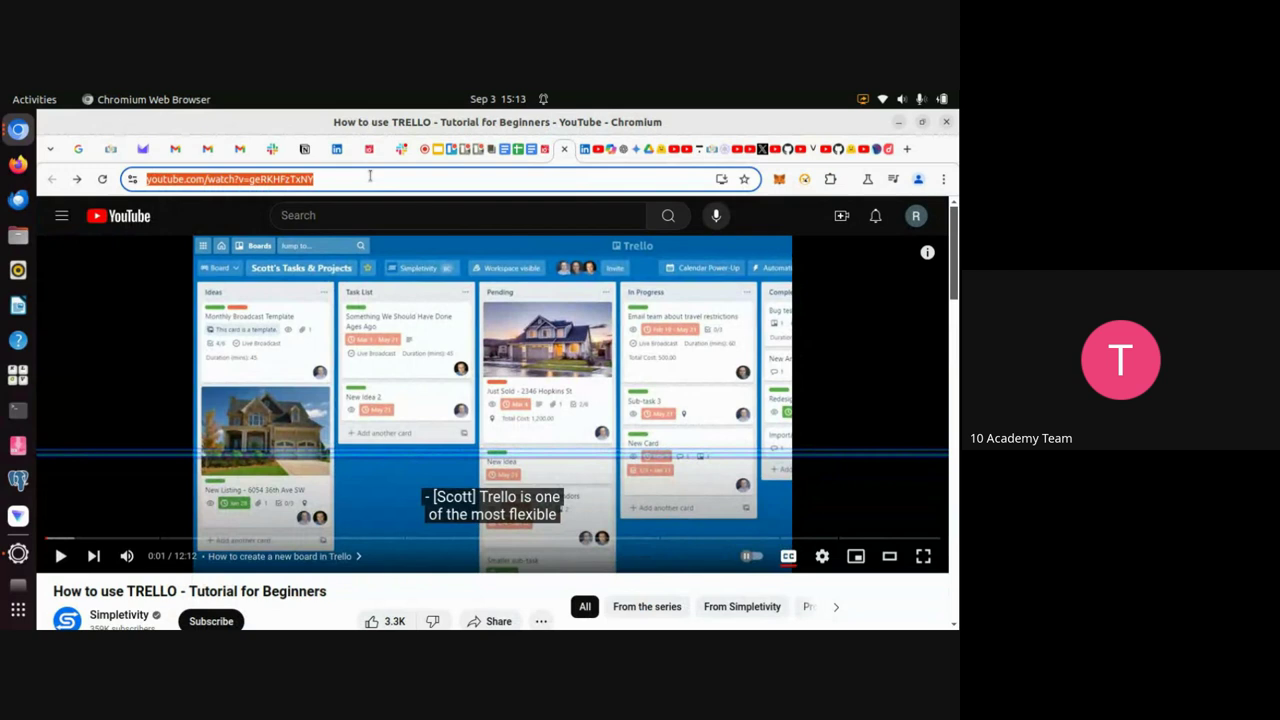
type("h")
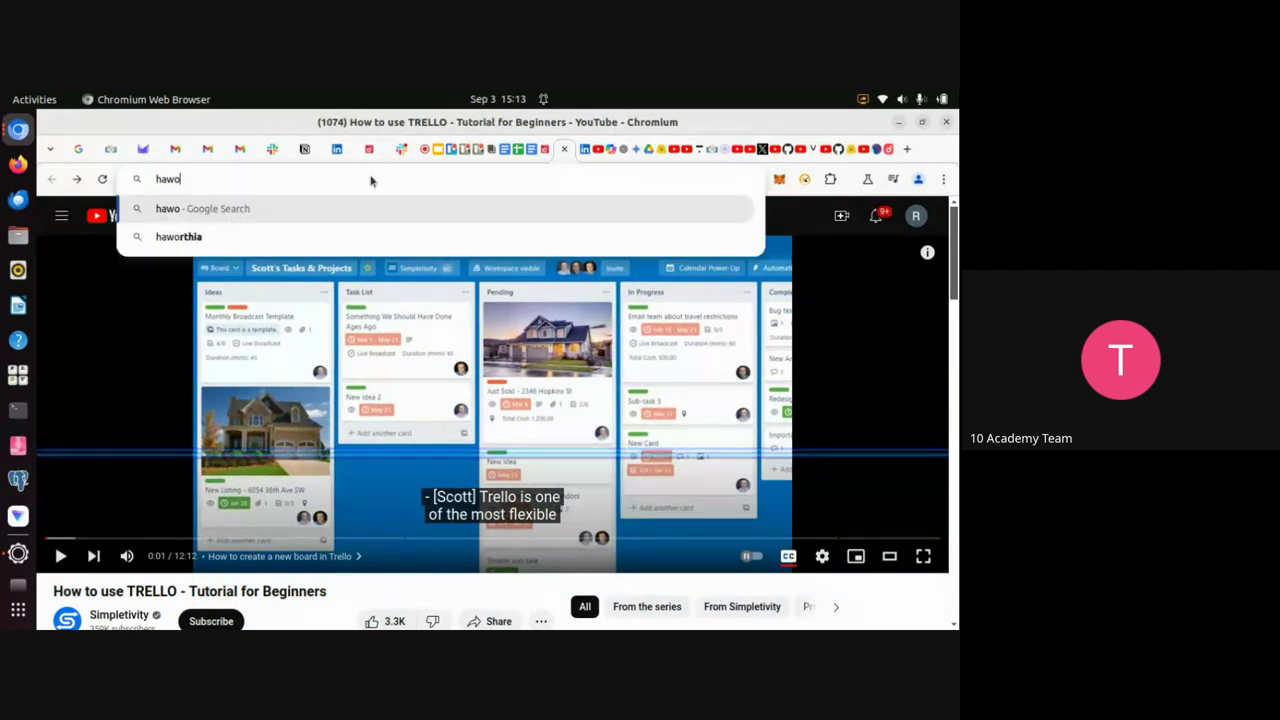
type("ow ")
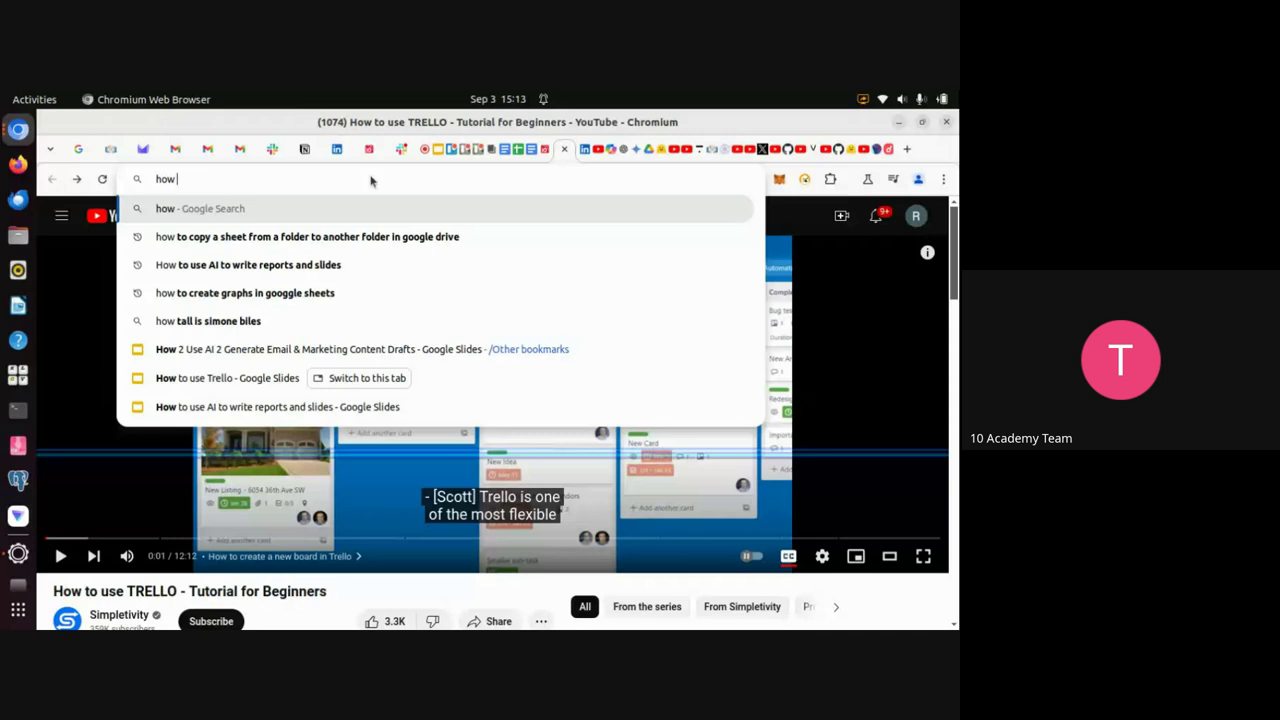
type("to creeat")
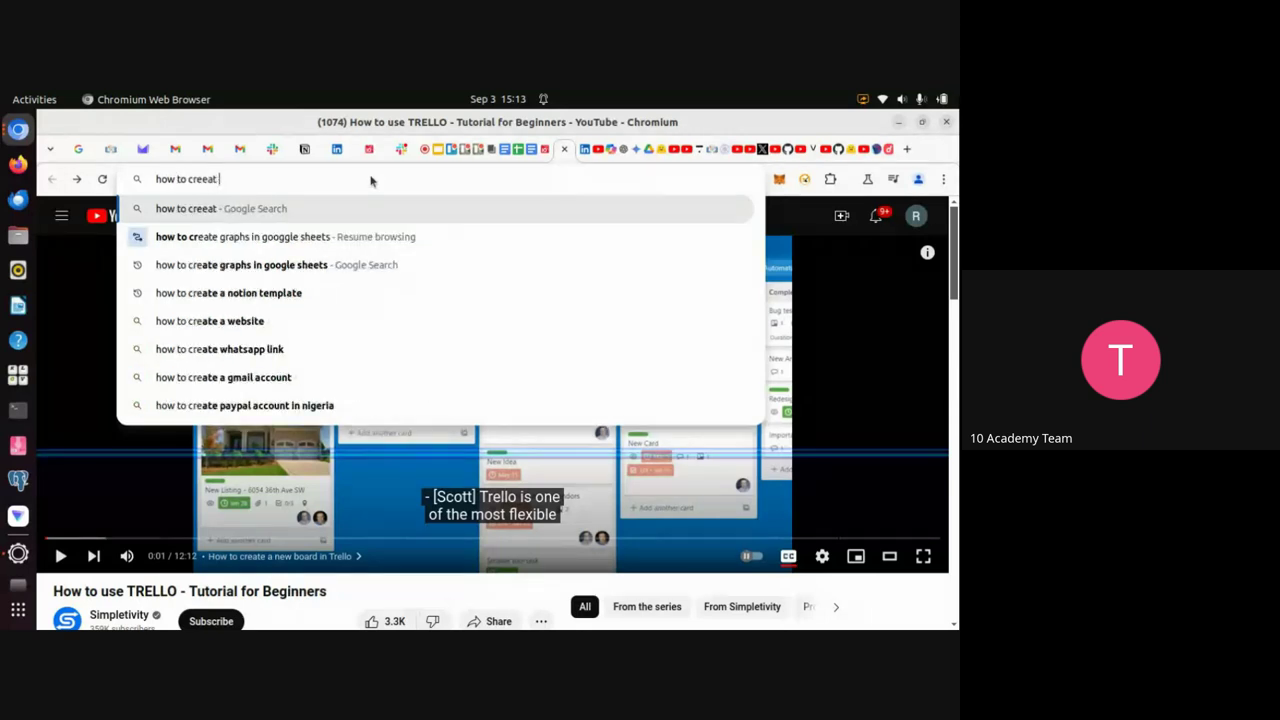
type(" a frontend")
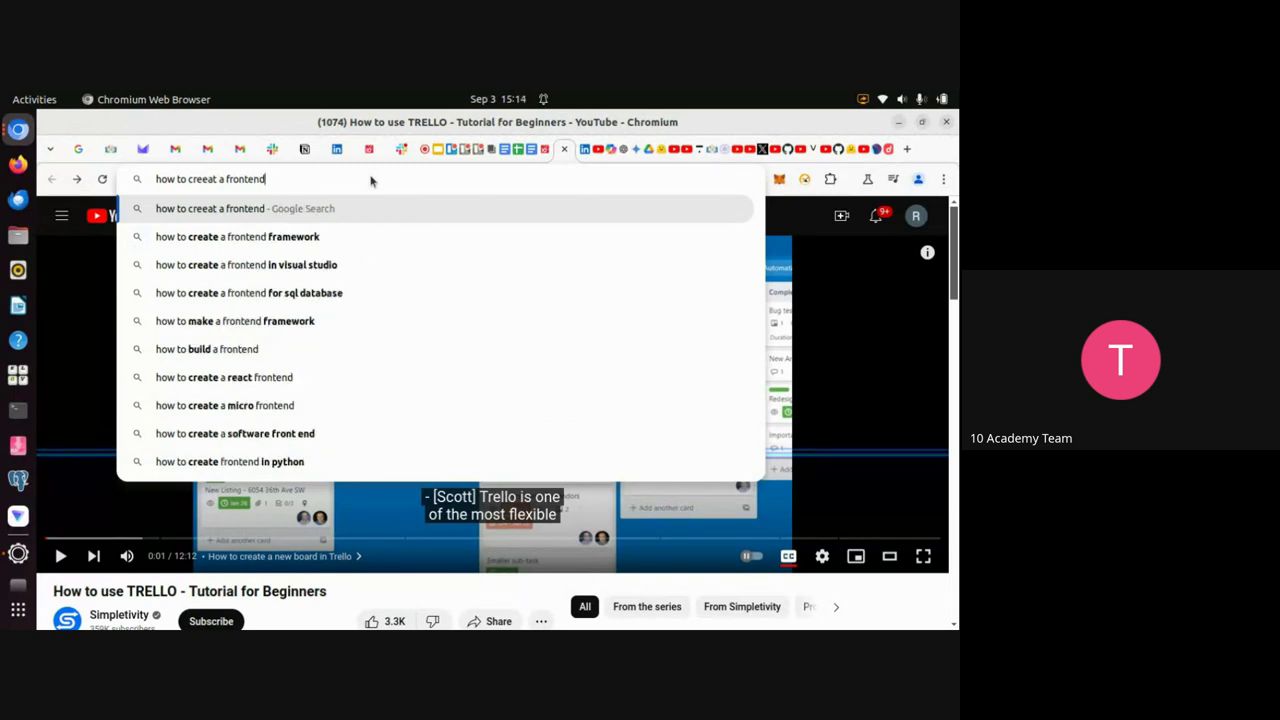
key("Return")
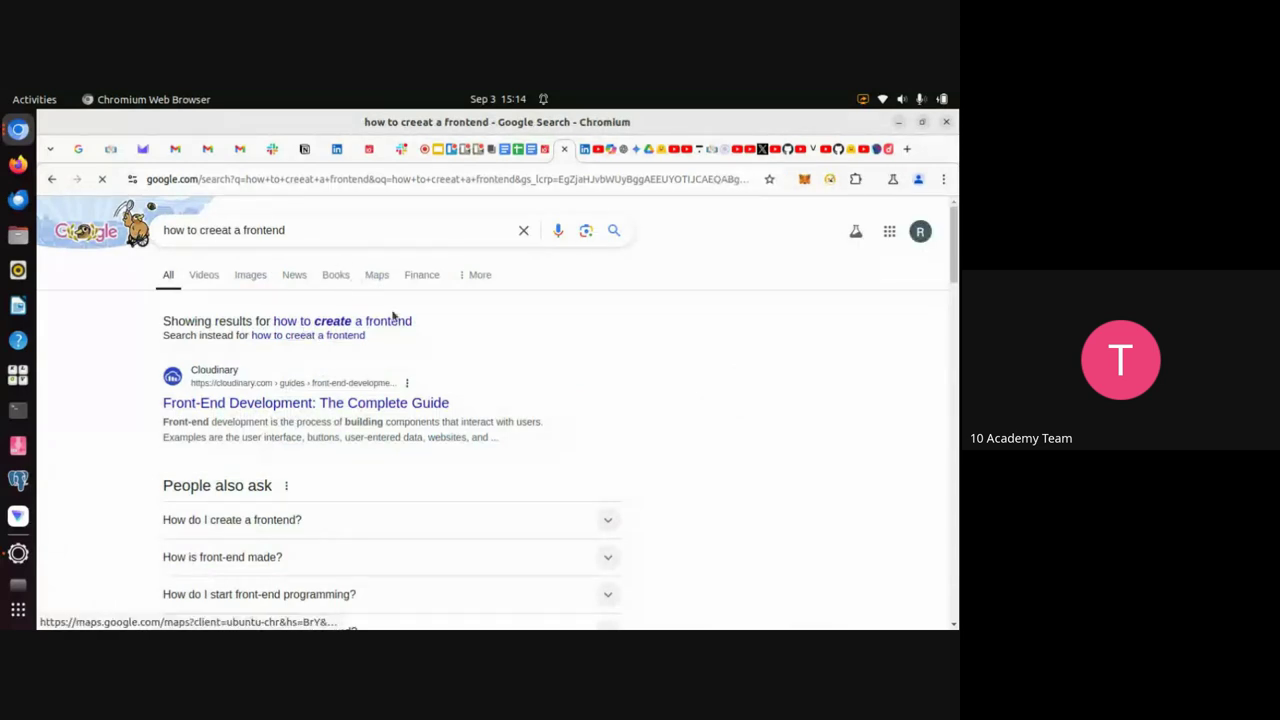
Open the freeCodeCamp.org video "Frontend Web Development: In-Depth Project Tutorial" from the search results and copy its web address
scroll(390, 330, "down", 10)
scroll(375, 340, "up", 5)
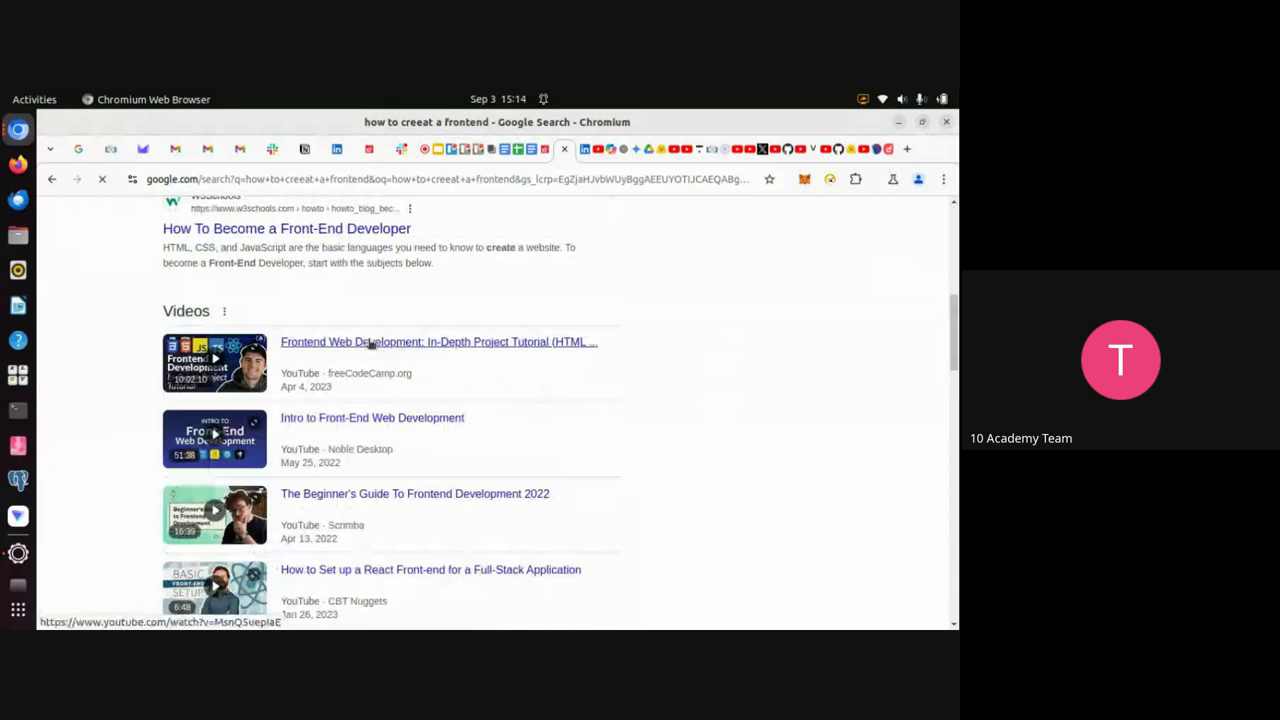
left_click(368, 345)
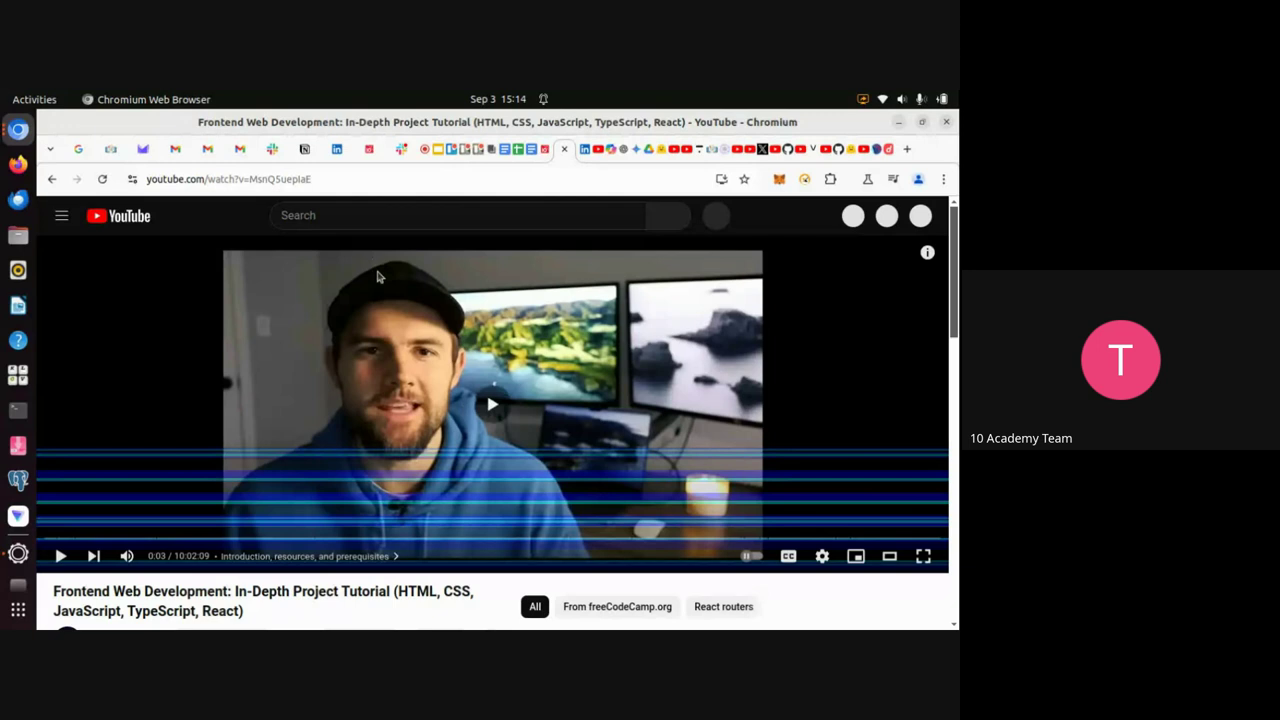
left_click(338, 182)
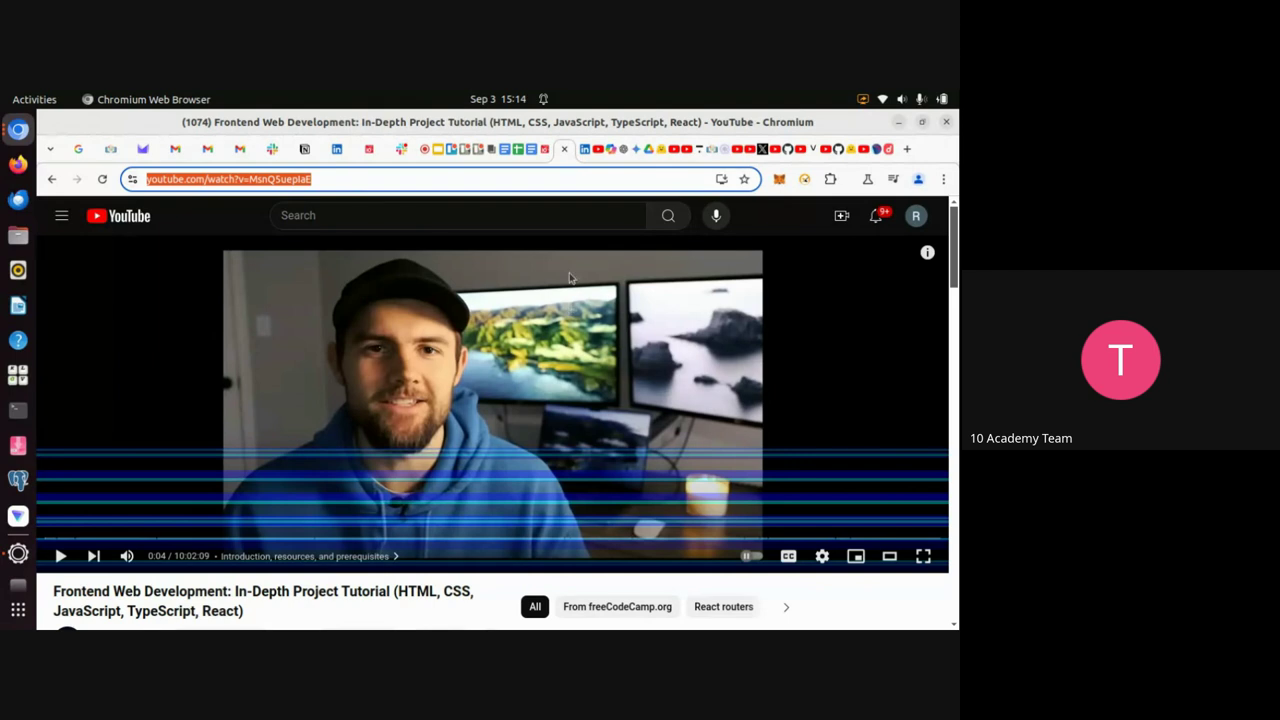
Return to the Trello card and attach the copied video link with the display text "How to create a frontend"
left_click(450, 154)
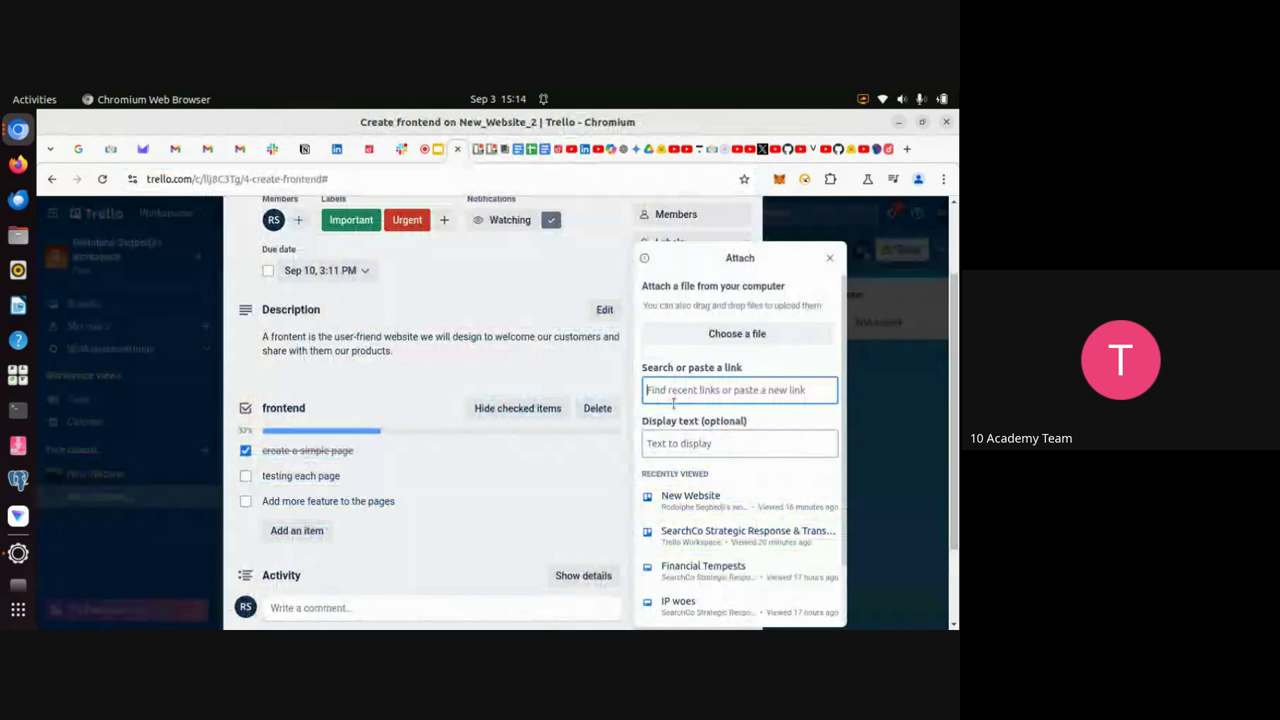
key("ctrl+v")
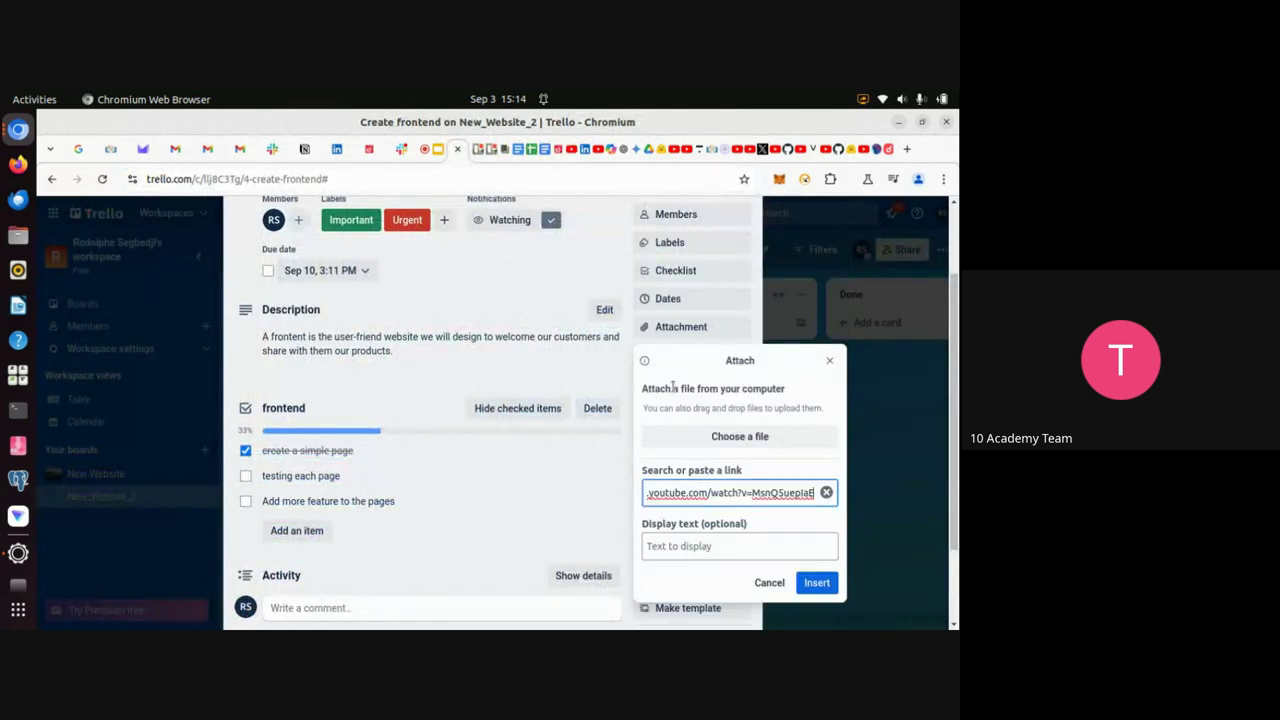
left_click(698, 542)
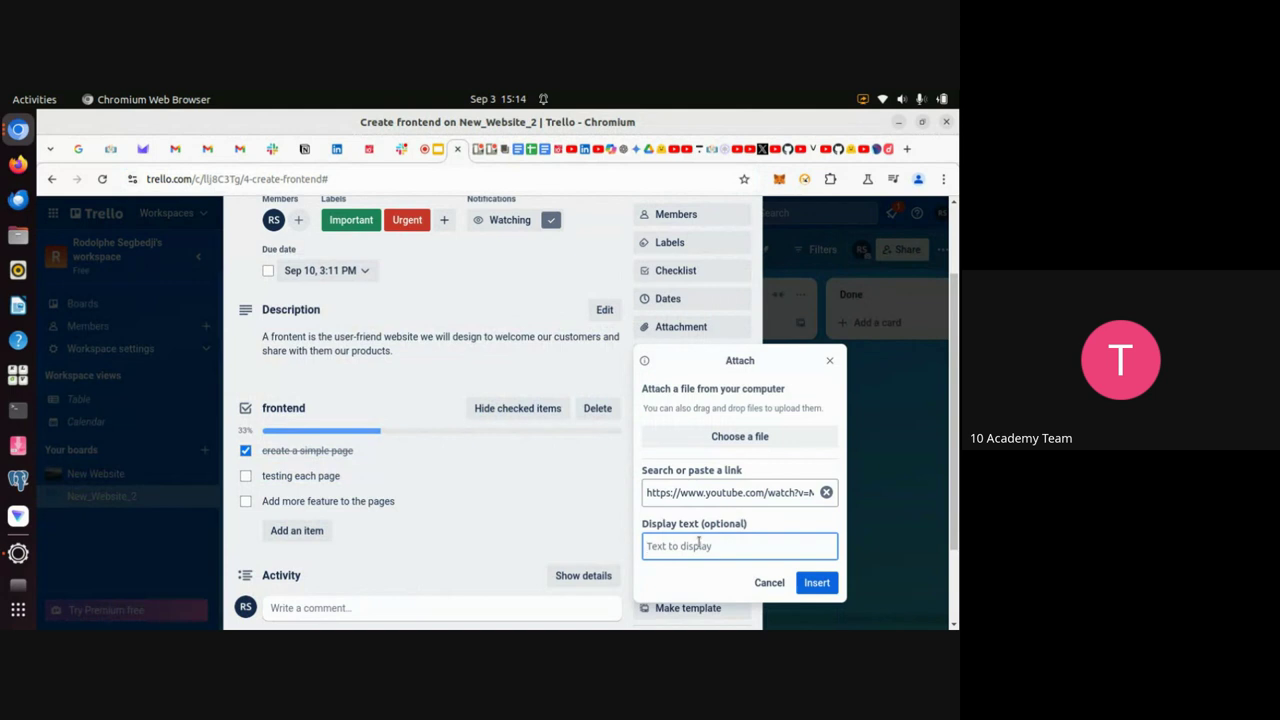
type("How to create a frontend")
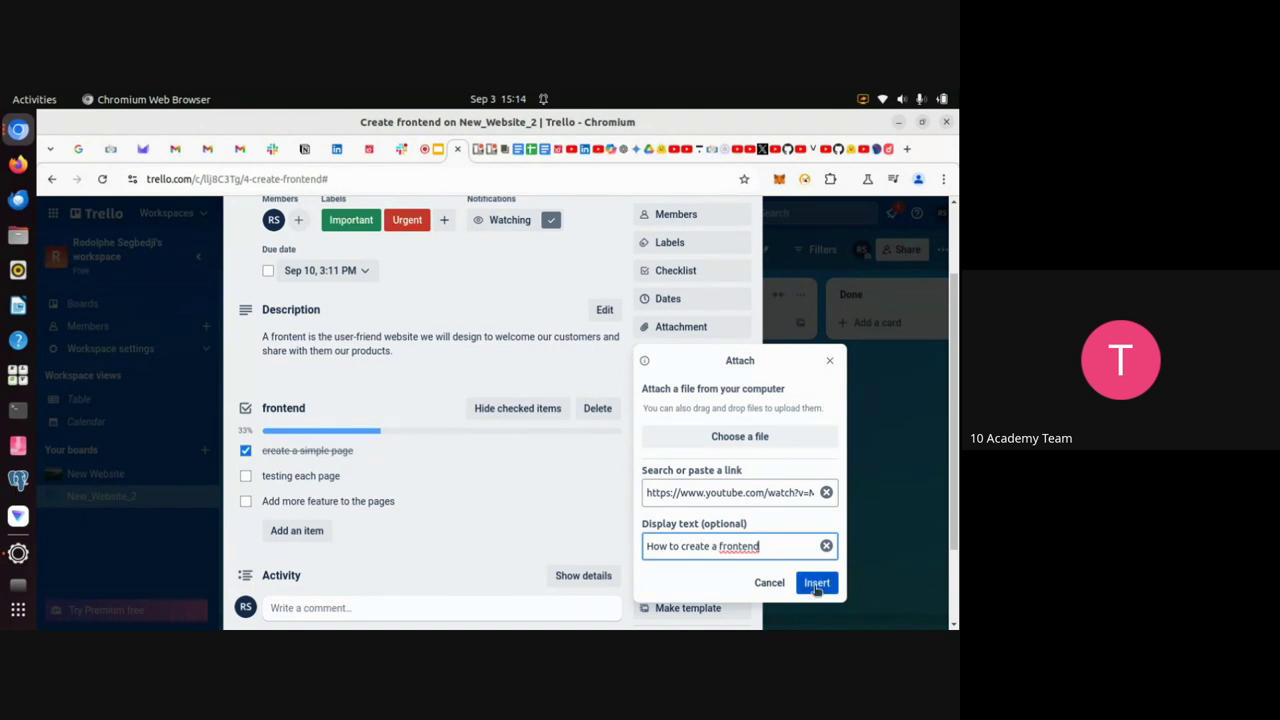
left_click(816, 586)
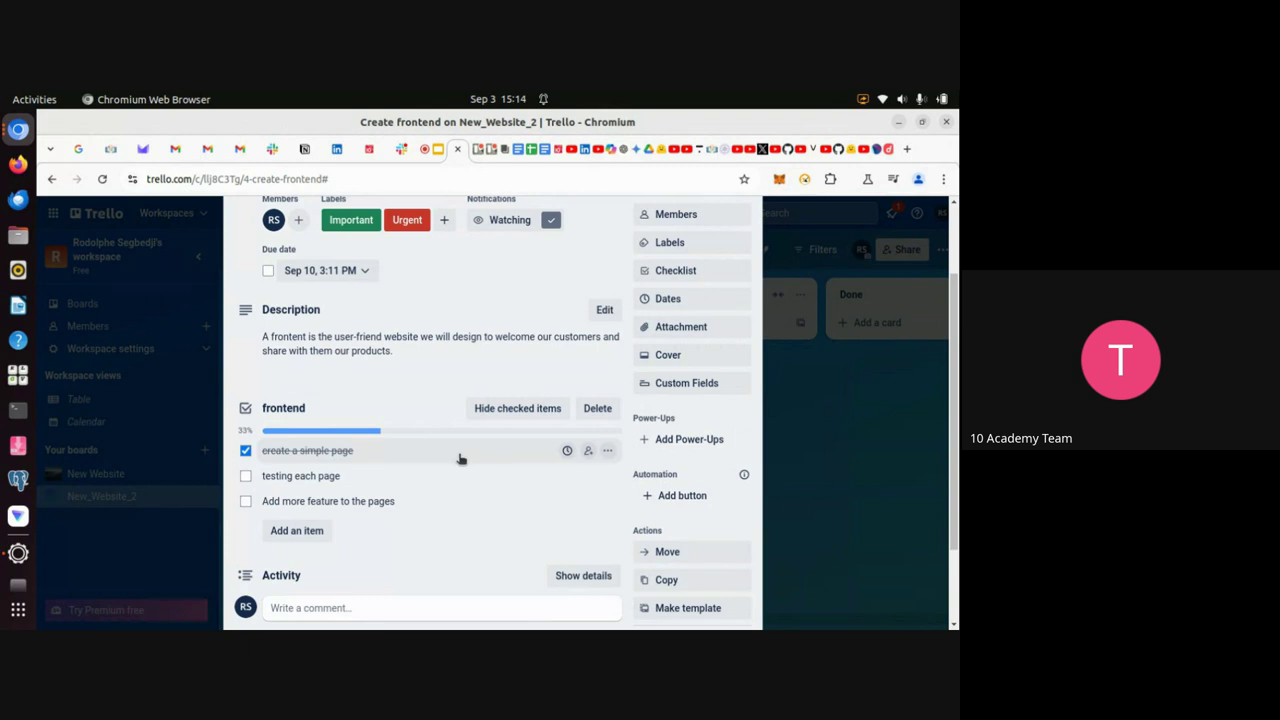
Check the "Create frontend" card for the attached link, look through its attachment options again and close them
scroll(450, 445, "up", 2)
scroll(458, 458, "down", 3)
scroll(458, 458, "up", 2)
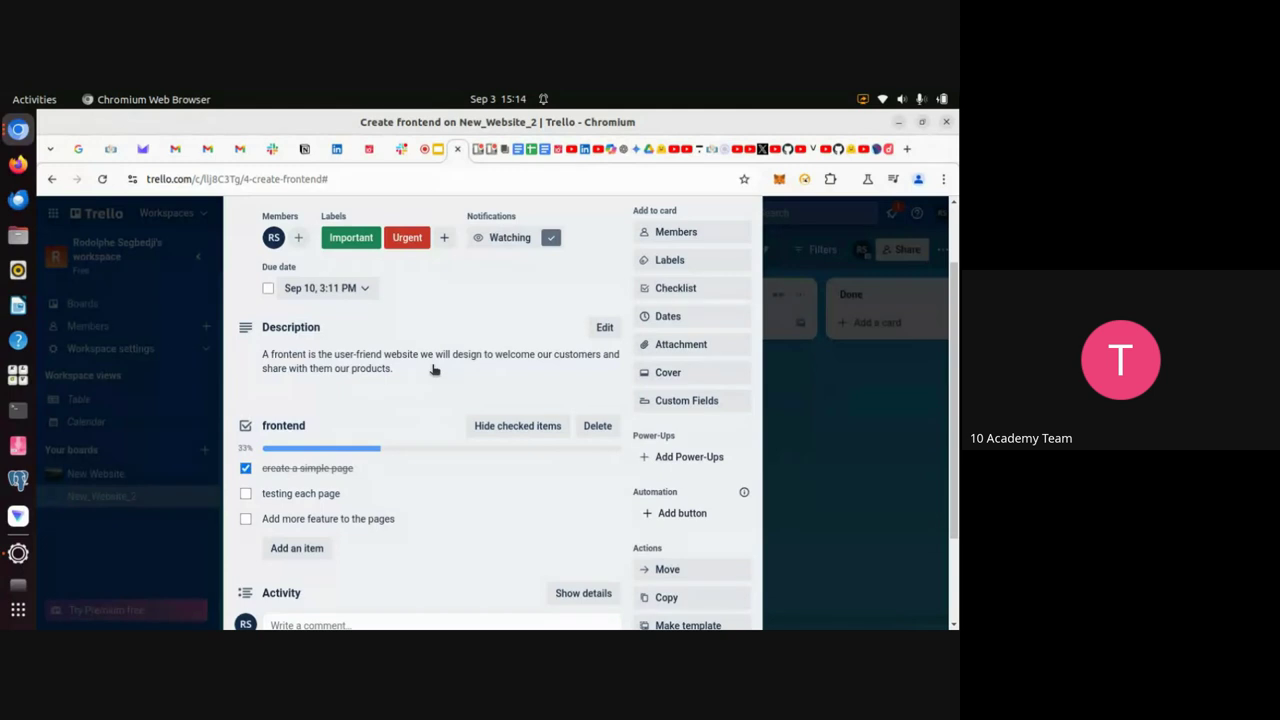
scroll(433, 369, "down", 3)
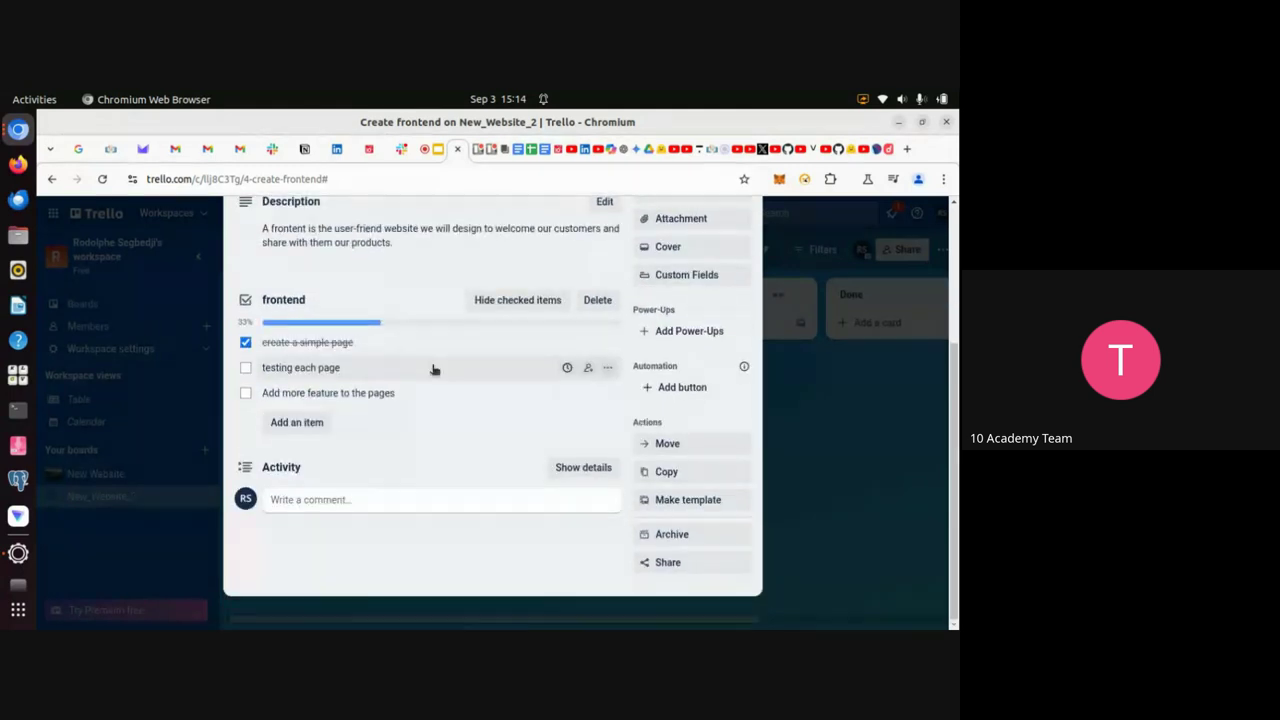
scroll(432, 371, "up", 3)
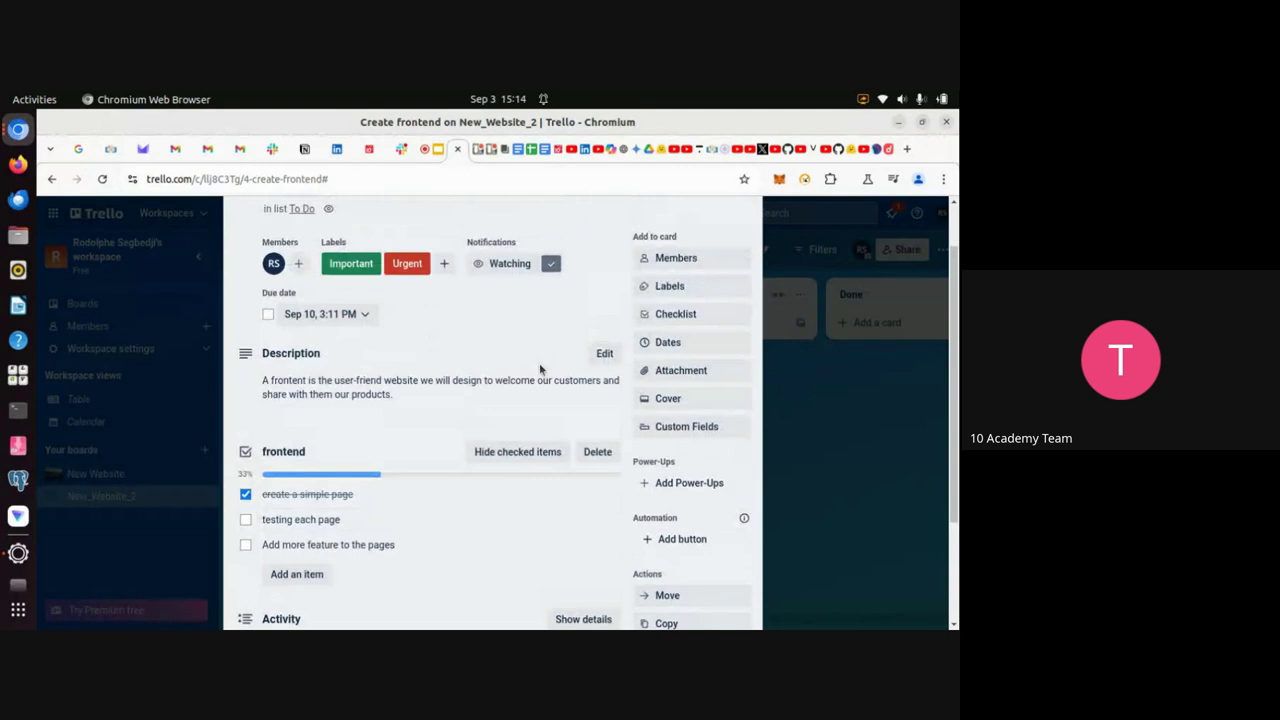
left_click(707, 371)
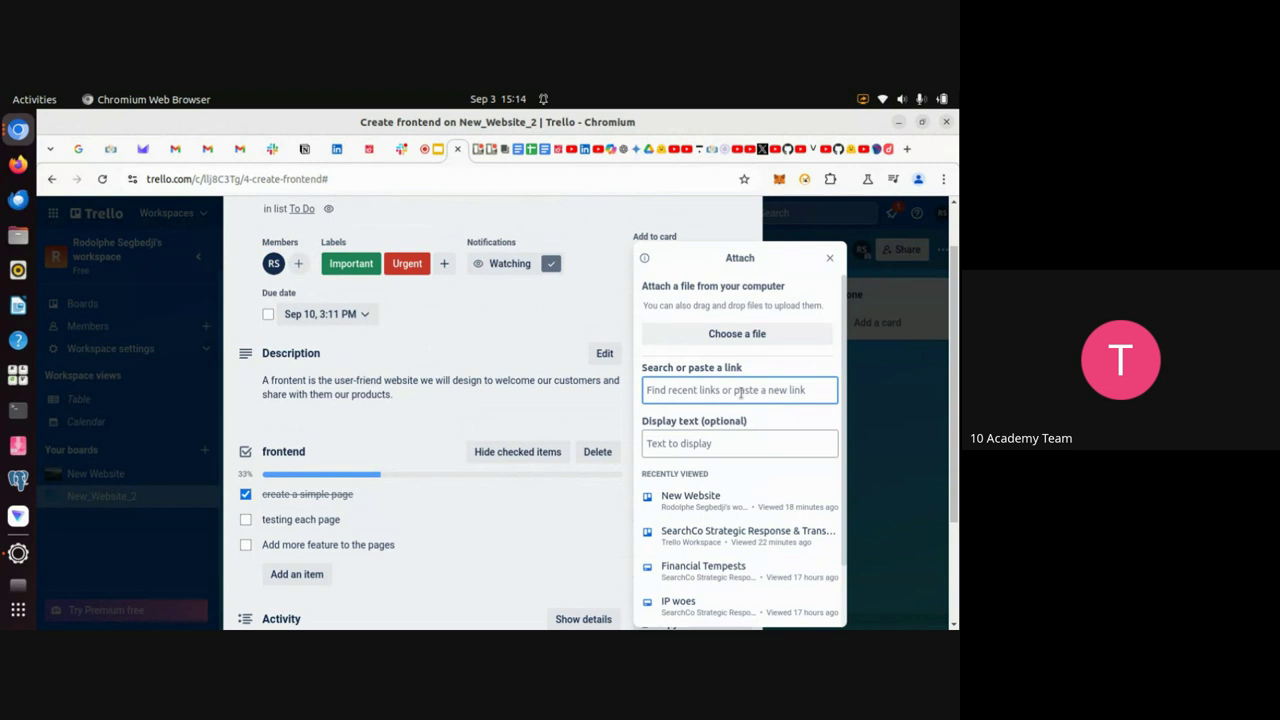
scroll(747, 485, "down", 2)
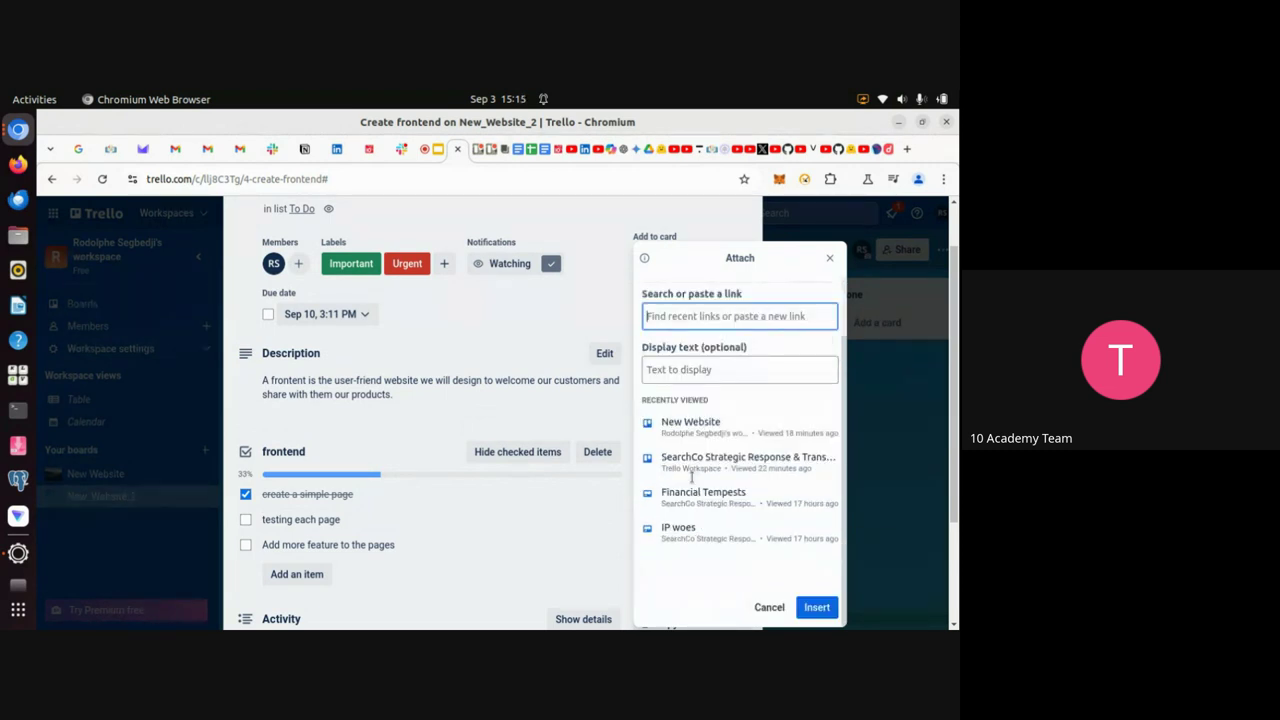
scroll(692, 480, "up", 2)
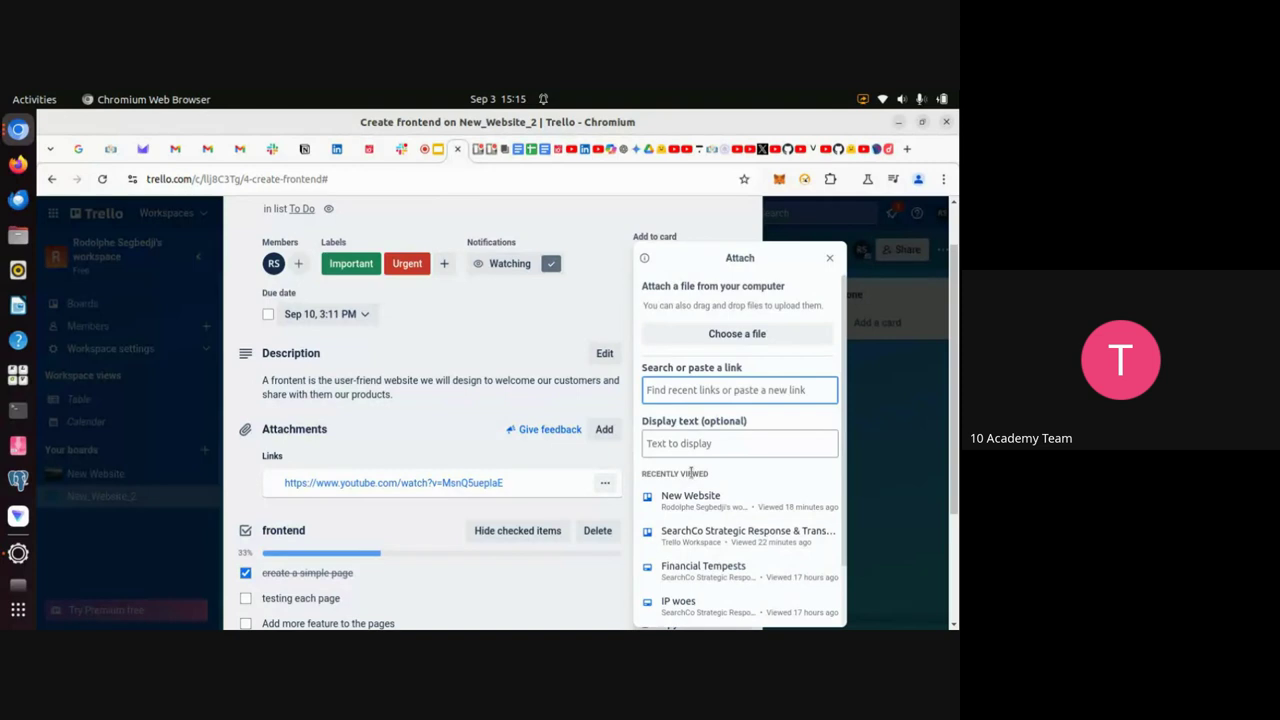
left_click(830, 259)
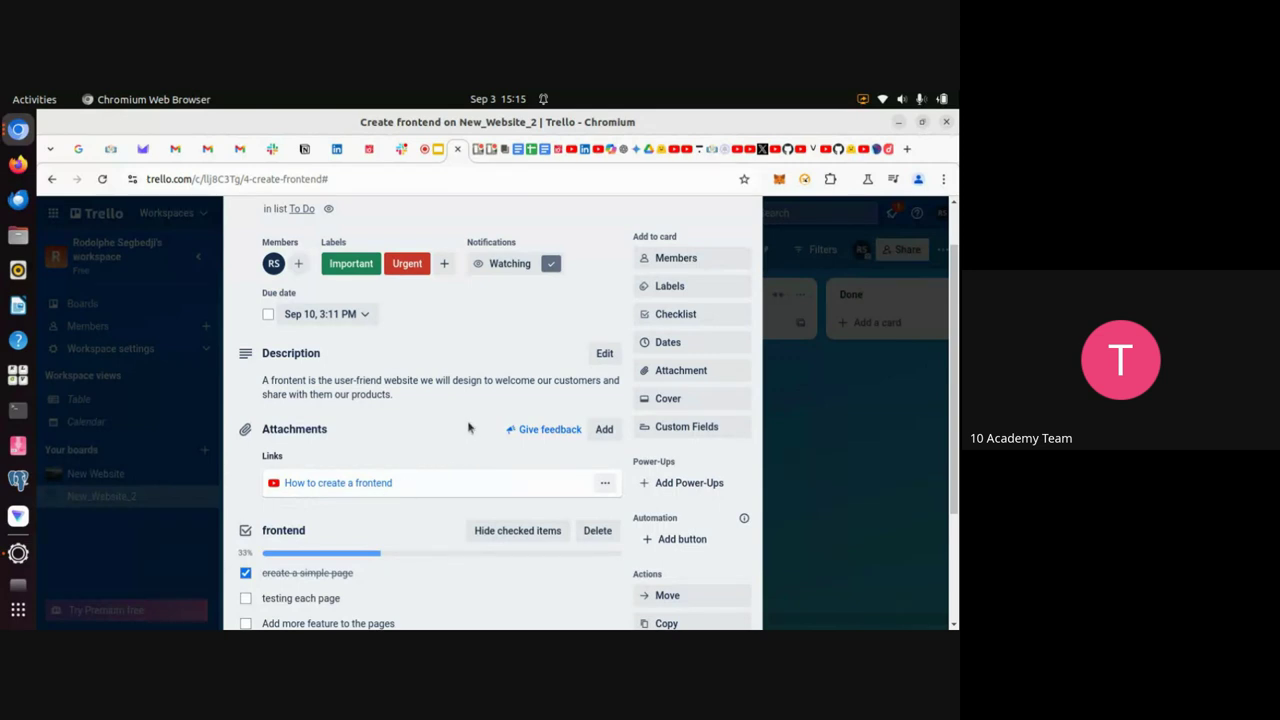
Open the attached link "How to create a frontend" to test it, pause the video and return to the Trello card
scroll(468, 428, "up", 1)
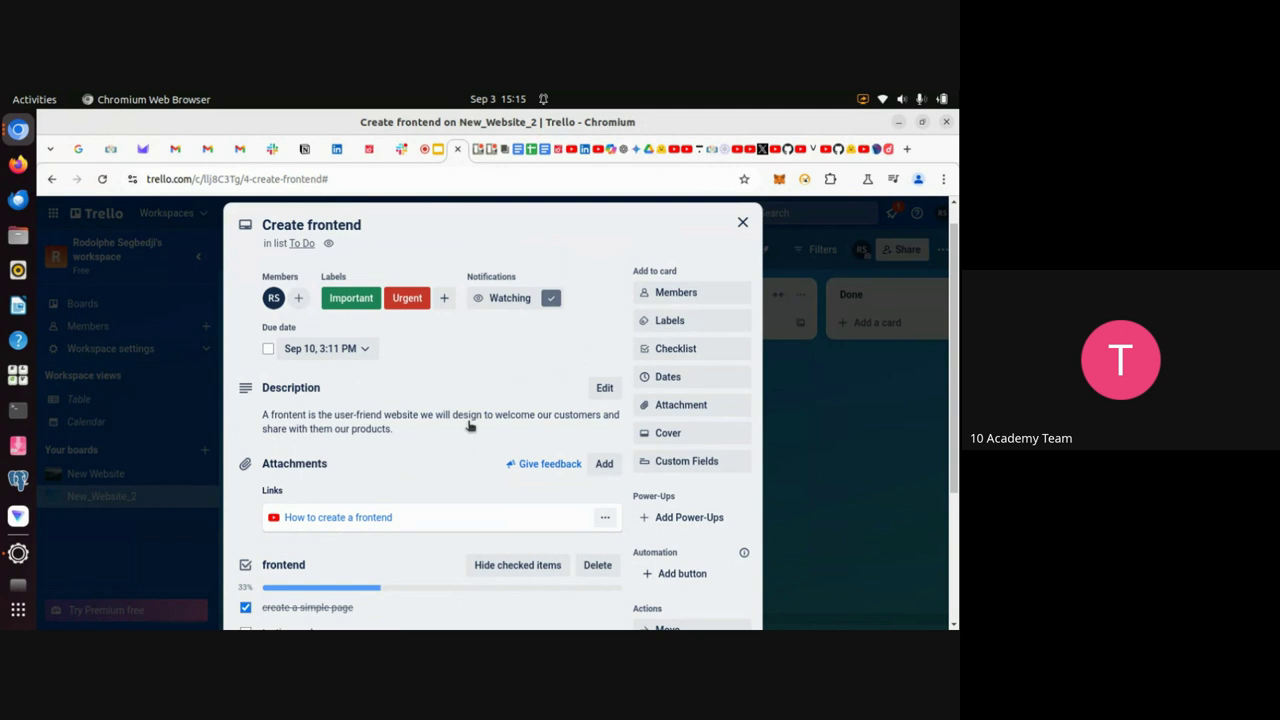
scroll(470, 426, "up", 1)
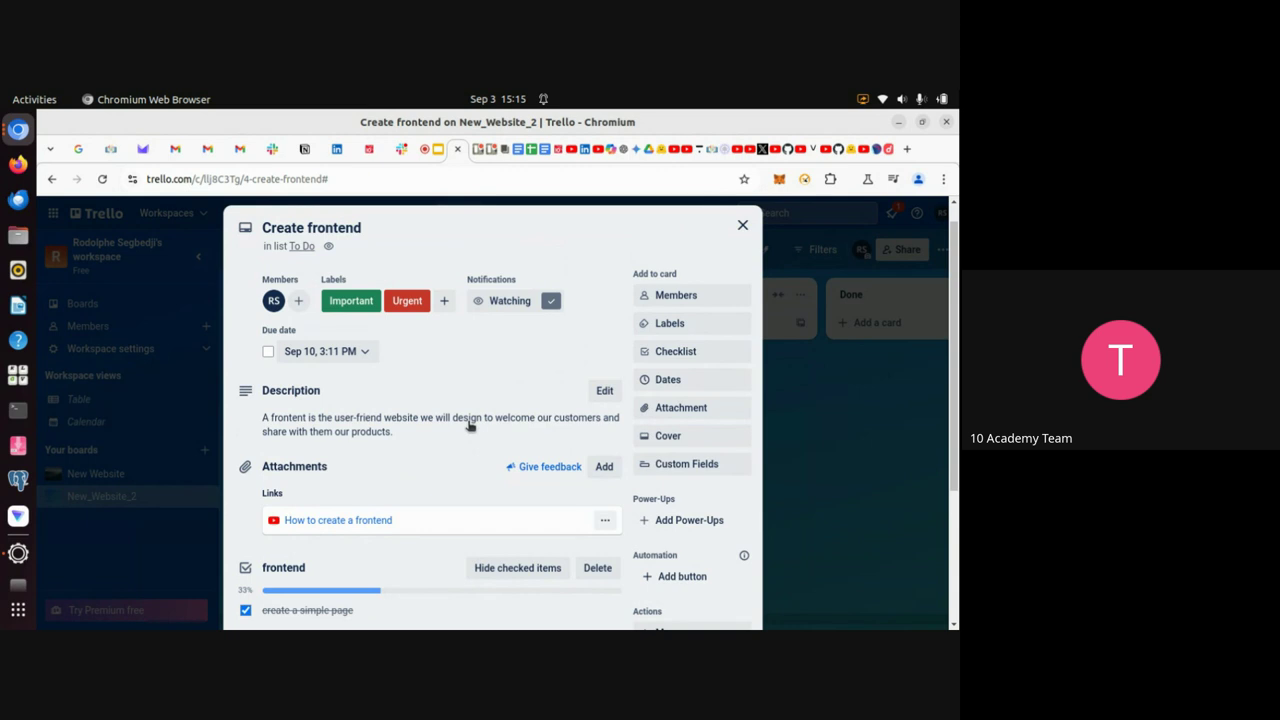
scroll(470, 426, "down", 2)
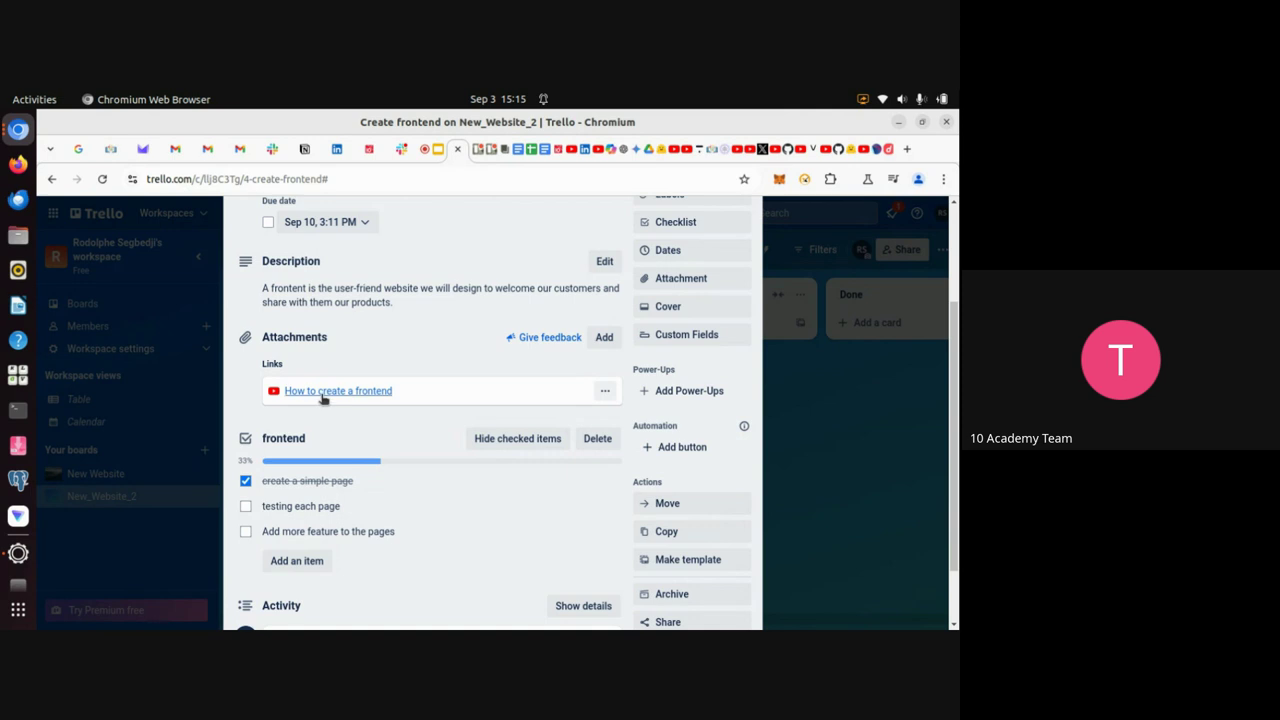
mouse_move(390, 396)
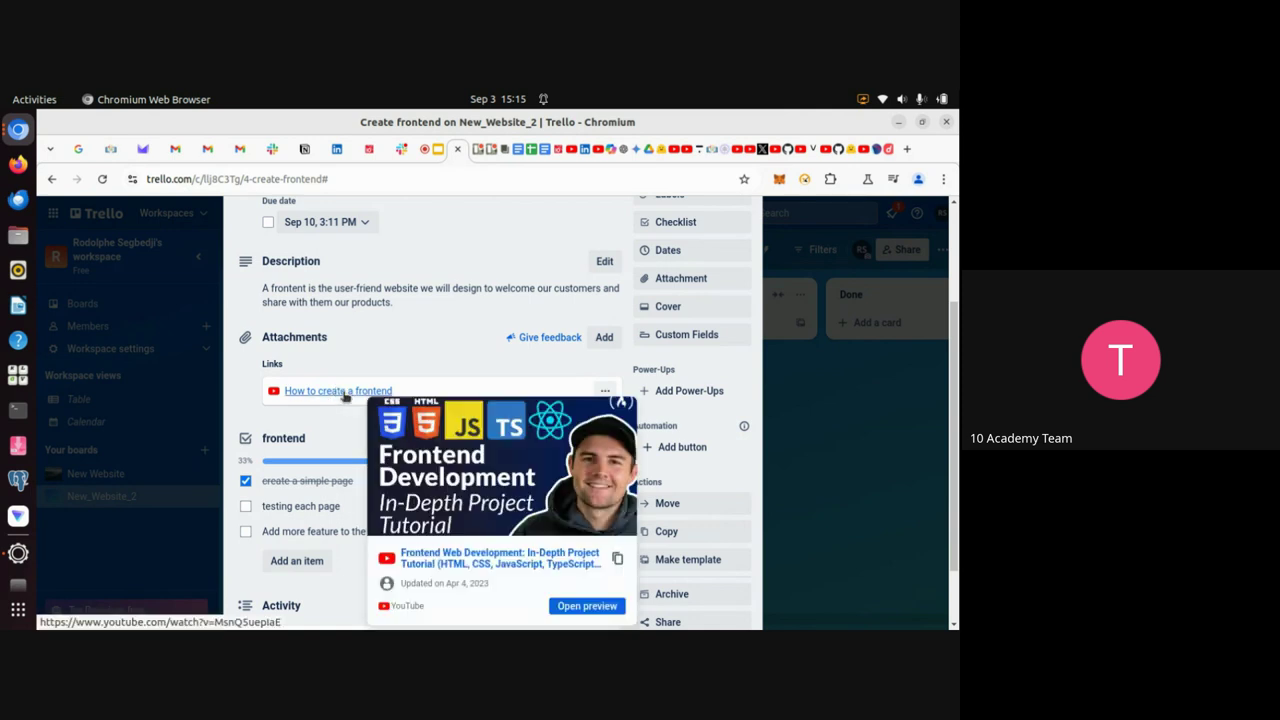
left_click(343, 391)
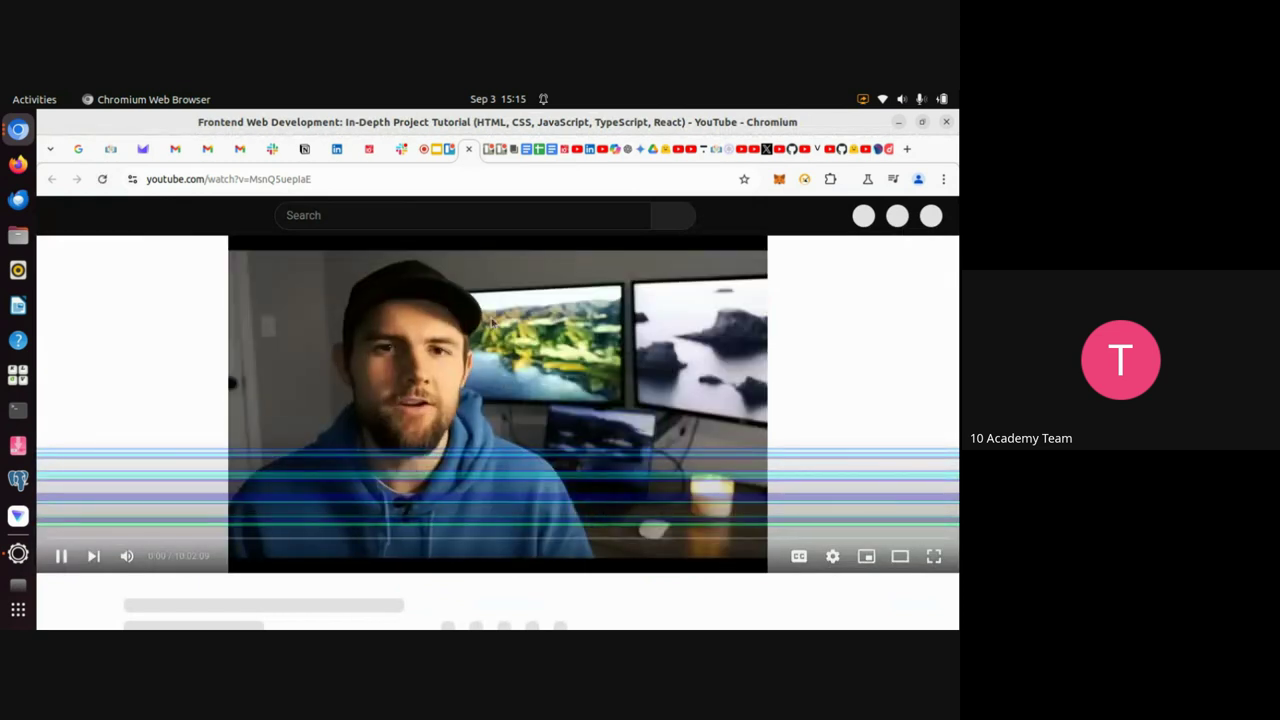
left_click(471, 243)
left_click(437, 149)
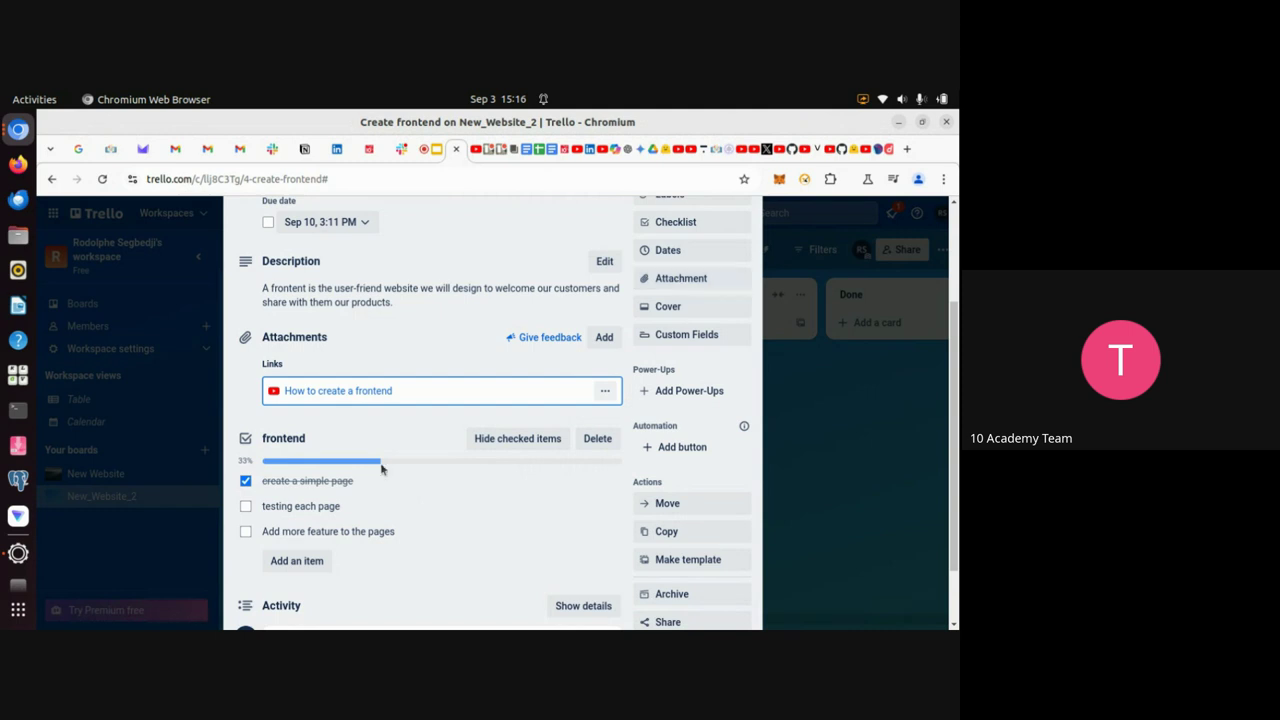
Give the "Create frontend" card a yellow cover and close the card to return to the board
scroll(420, 531, "up", 1)
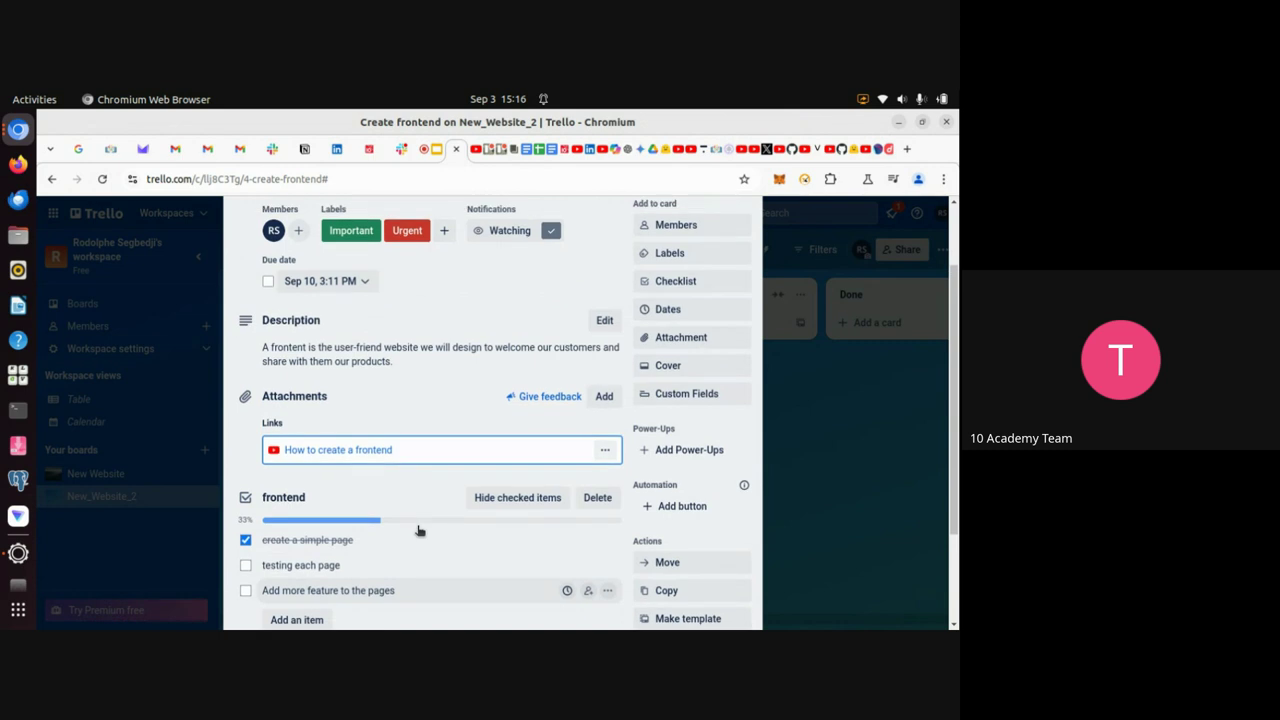
left_click(669, 369)
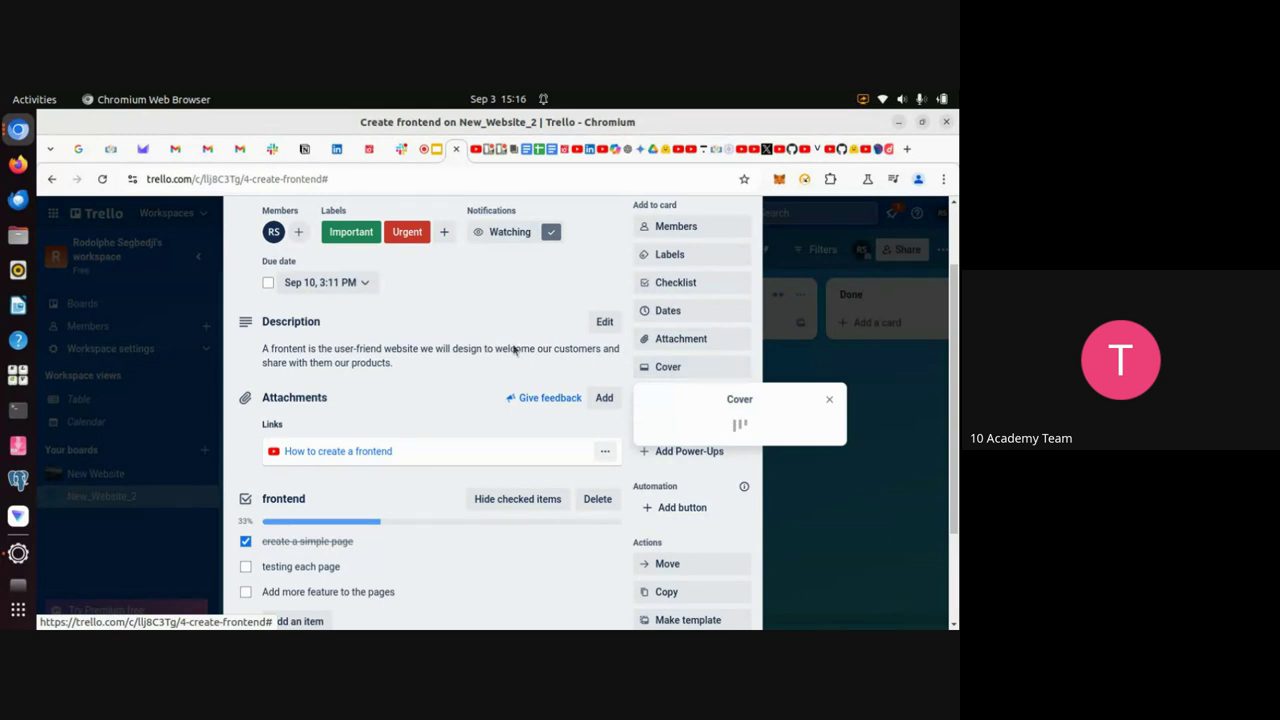
scroll(470, 393, "up", 2)
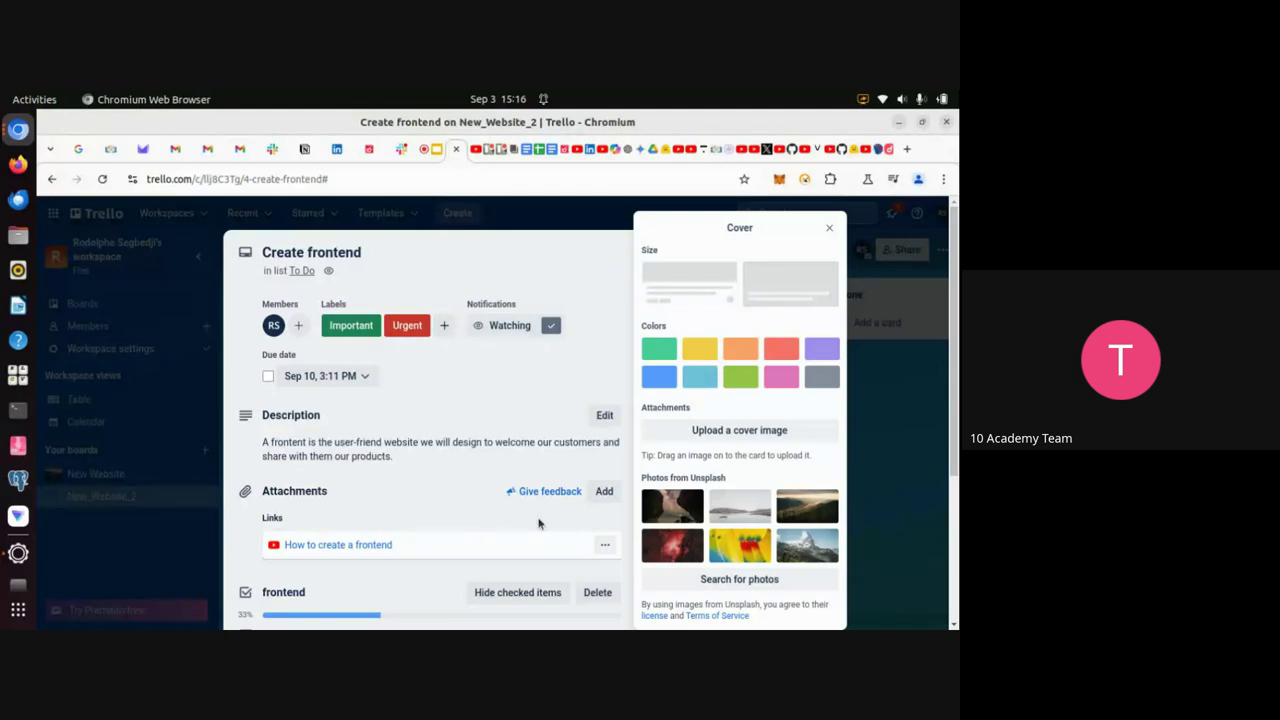
scroll(555, 527, "down", 2)
scroll(540, 522, "up", 2)
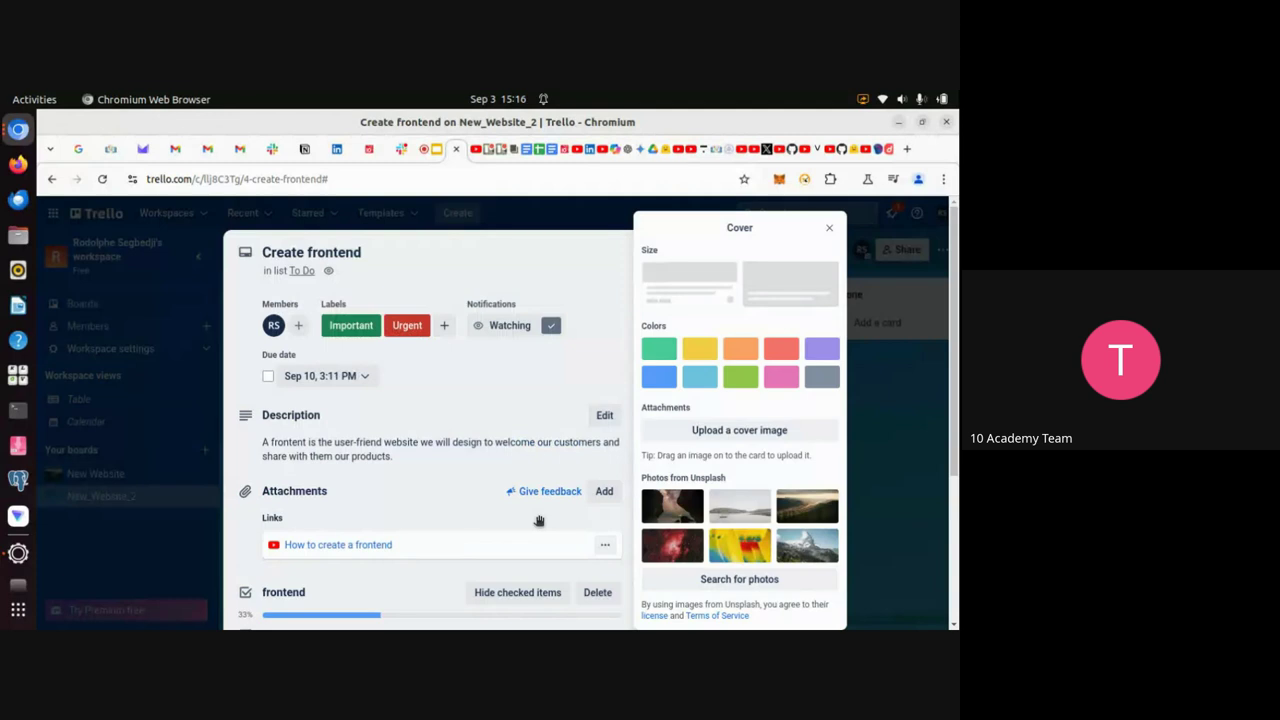
left_click(702, 350)
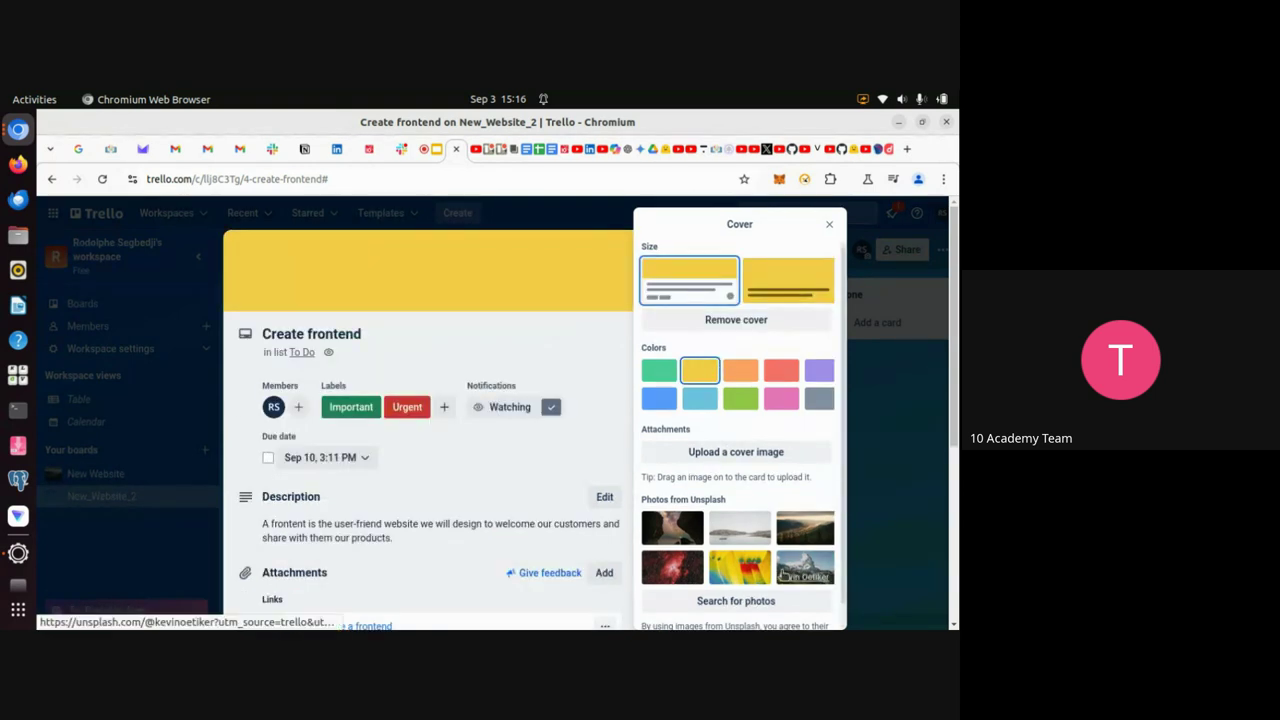
scroll(806, 580, "down", 1)
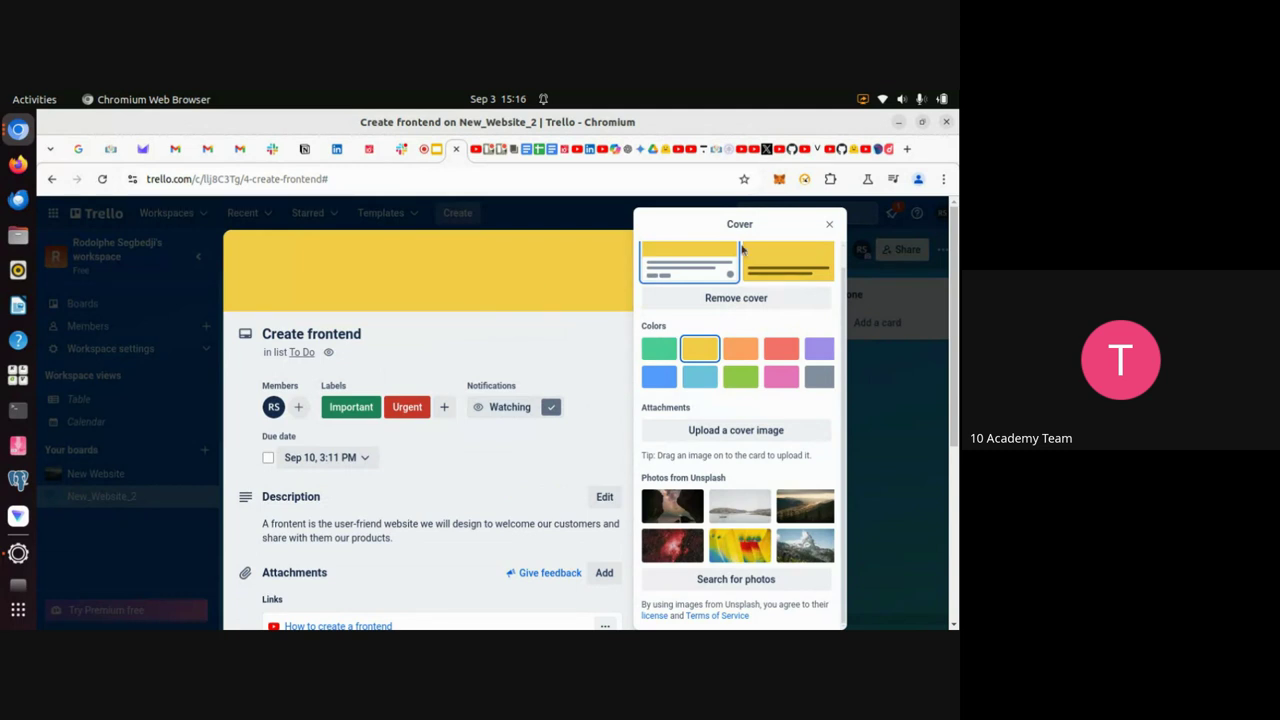
left_click(829, 228)
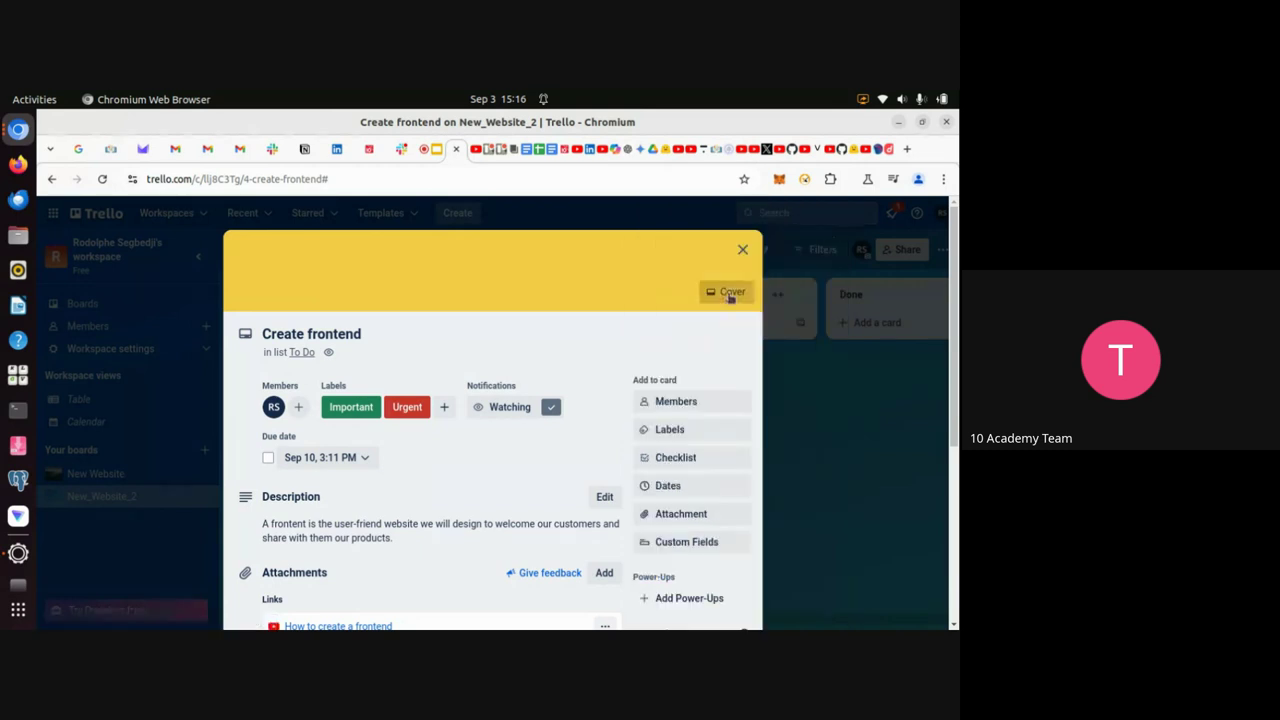
left_click(743, 249)
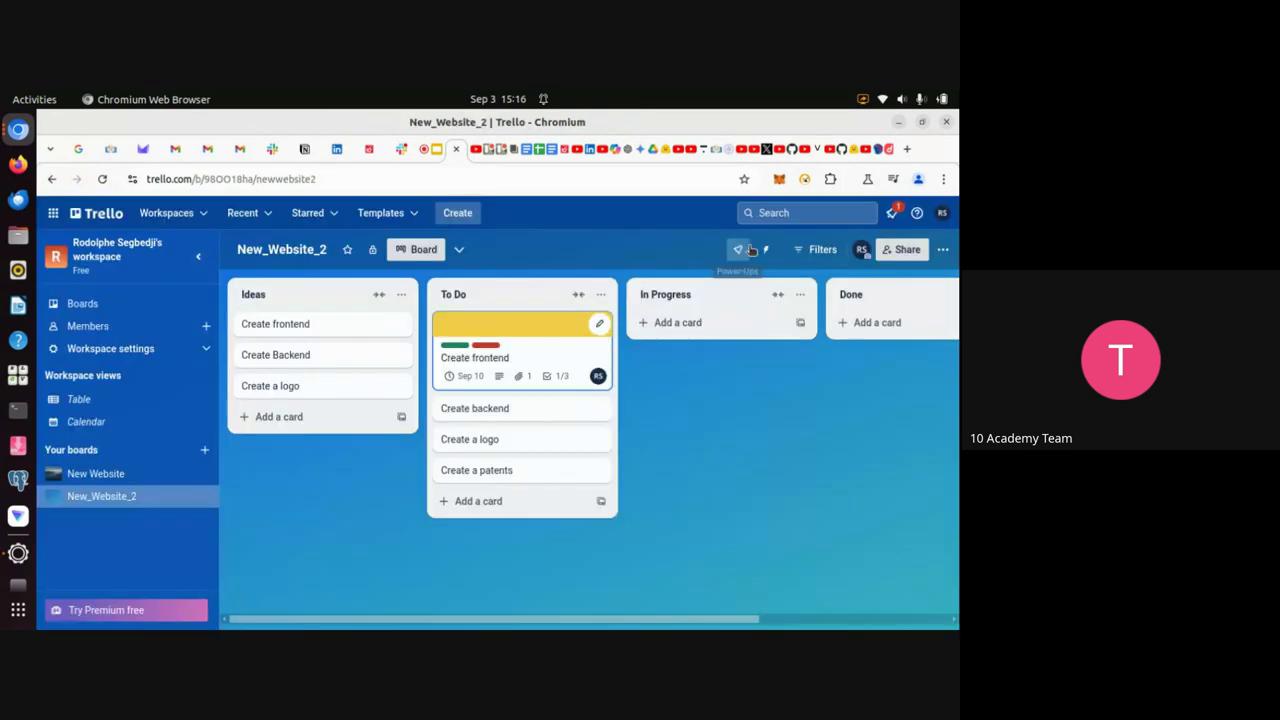
Reopen the "Create frontend" card in To Do, switch to the browser tab with the YouTube video and search the web for "frontend images"
left_click(541, 330)
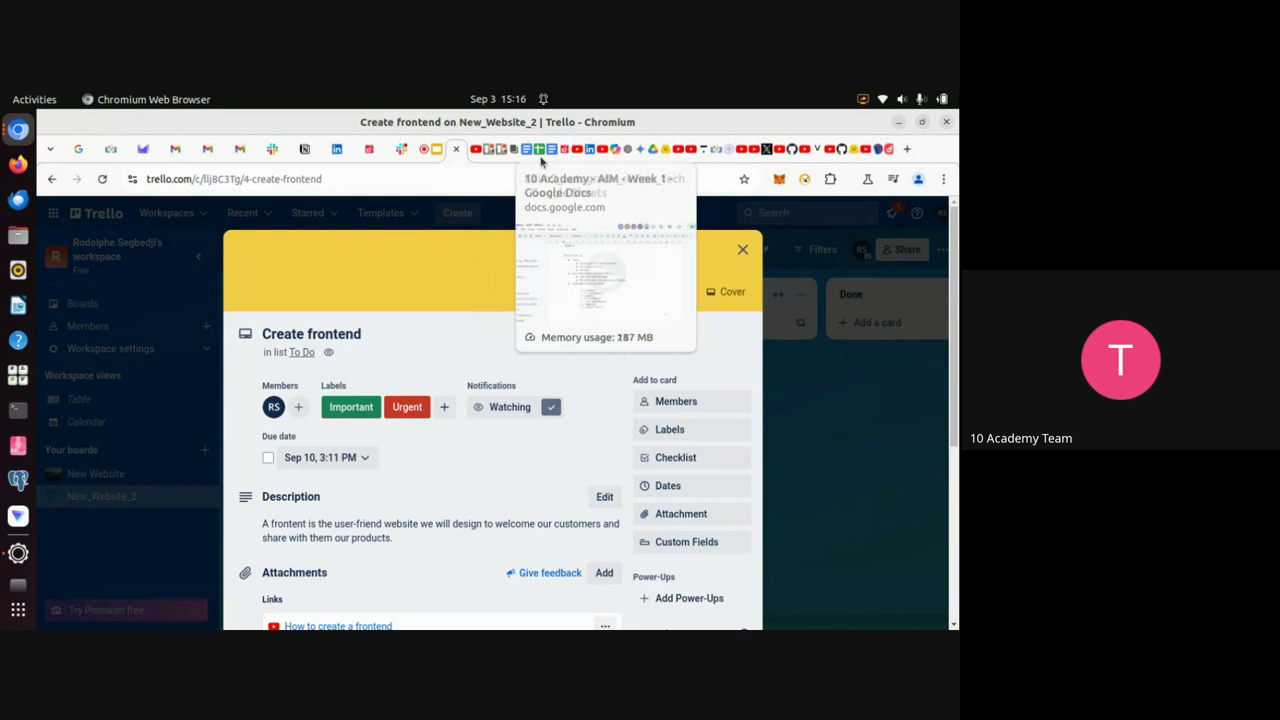
left_click(478, 155)
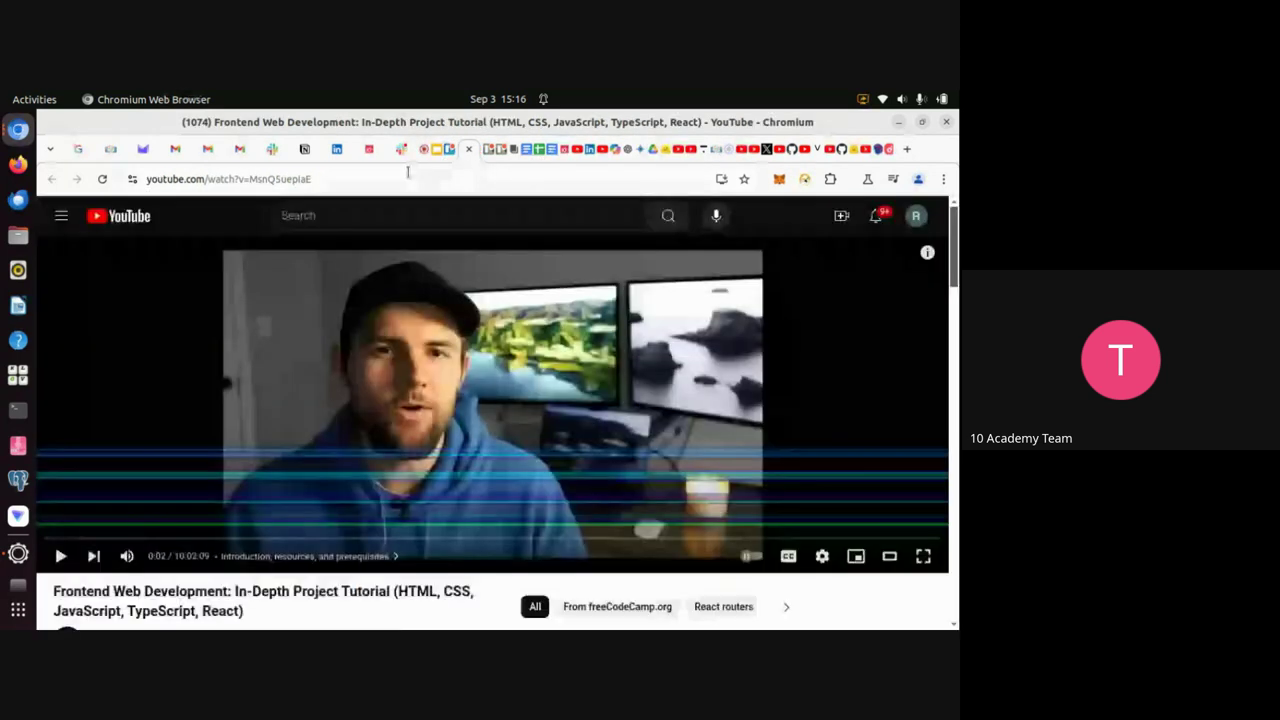
left_click(400, 178)
key("BackSpace")
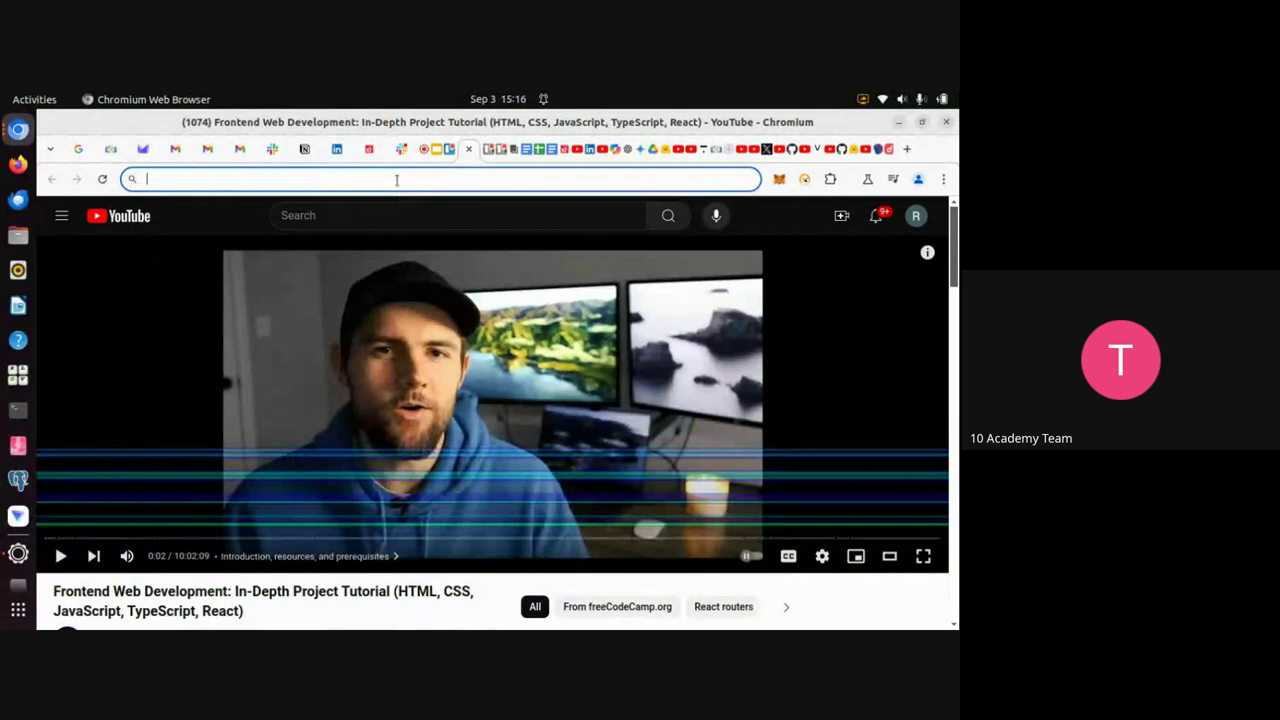
type("frontend images")
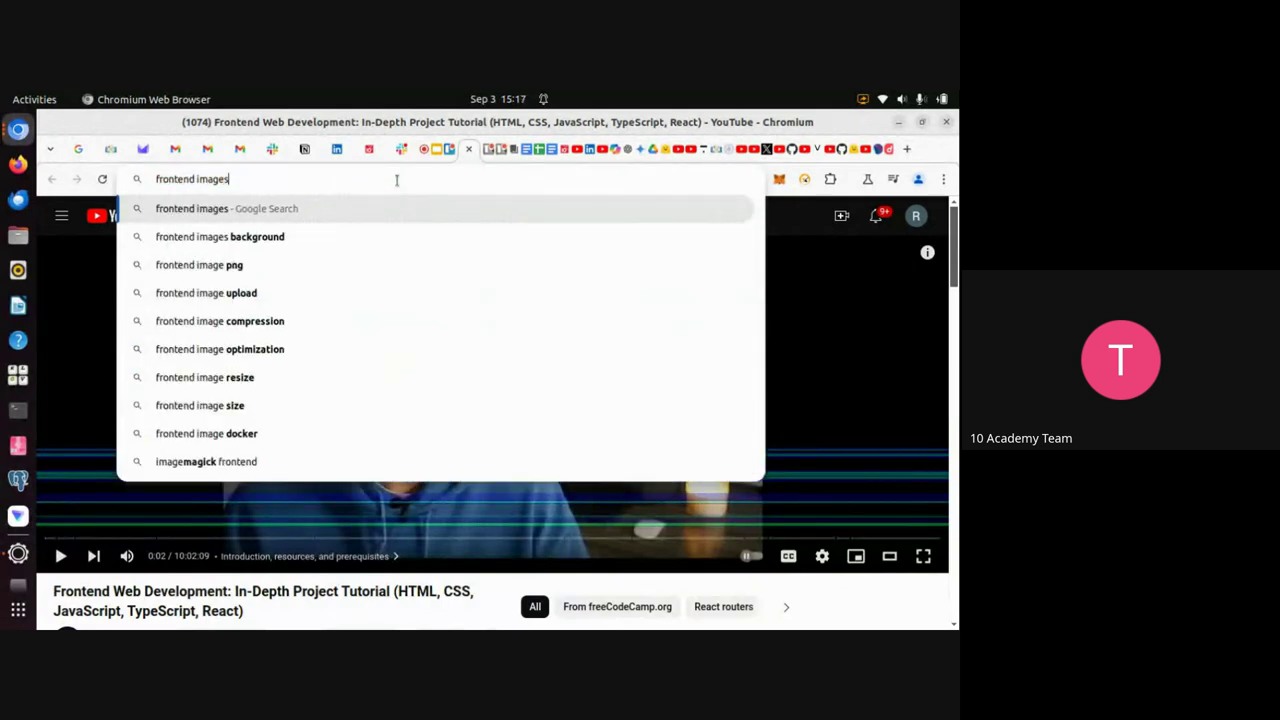
key("Return")
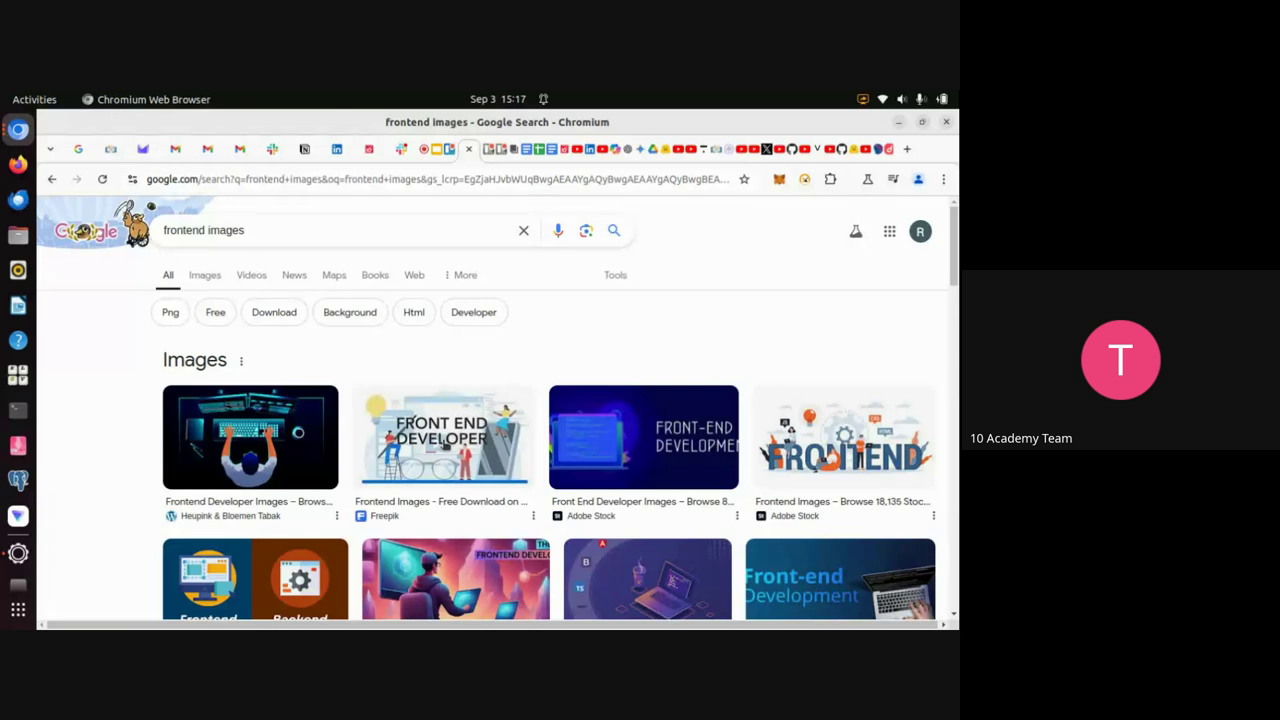
Save the Freepik "Front End Developer" image from the search results to the Downloads folder as frontent.avif
left_click(446, 447)
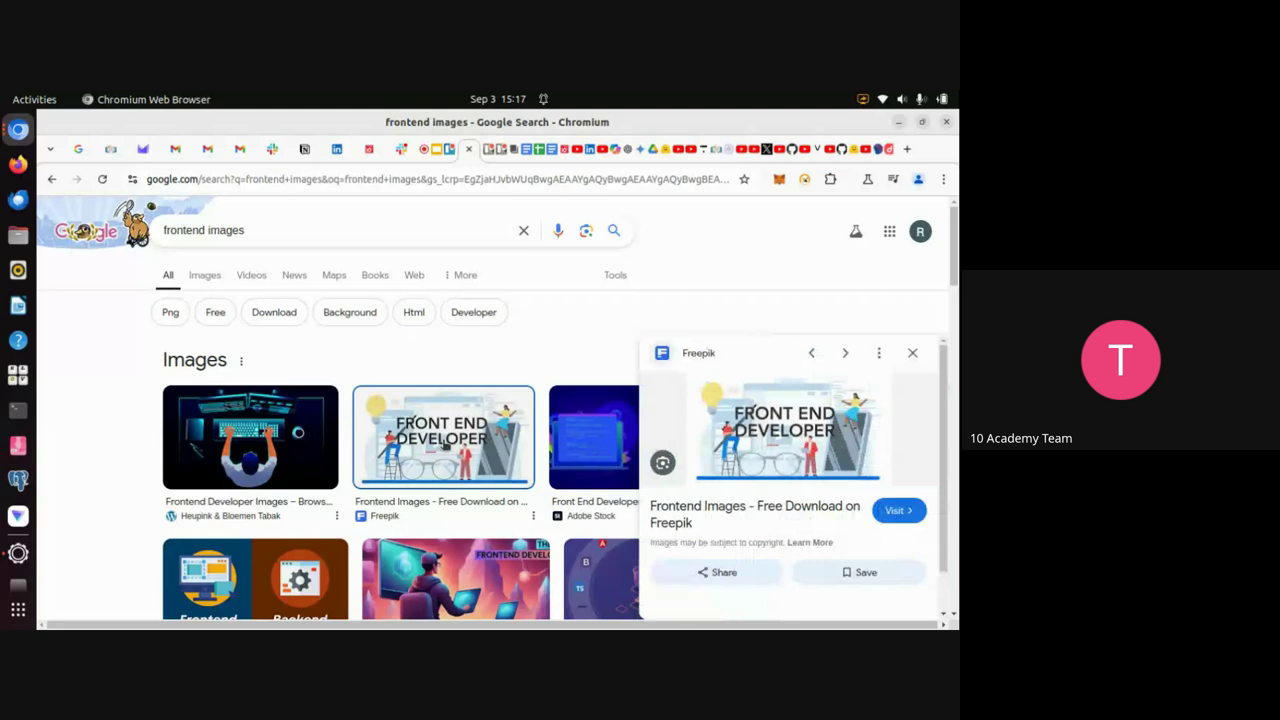
right_click(742, 425)
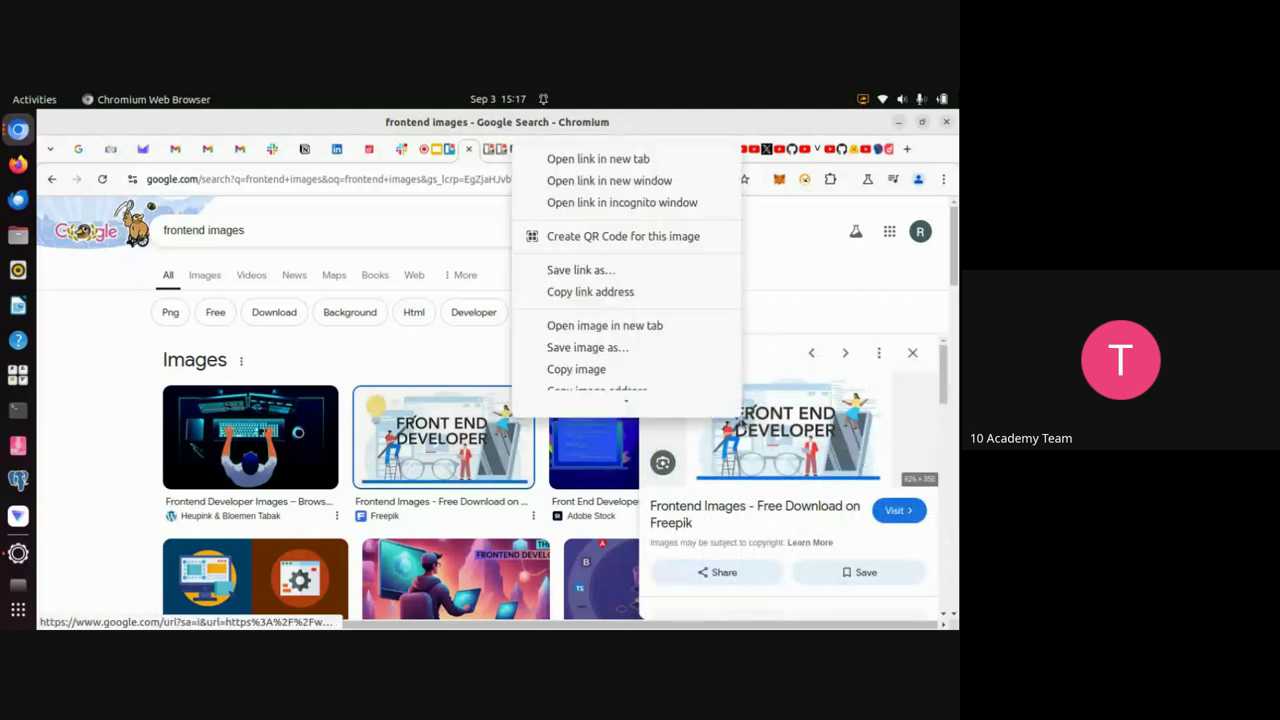
left_click(599, 340)
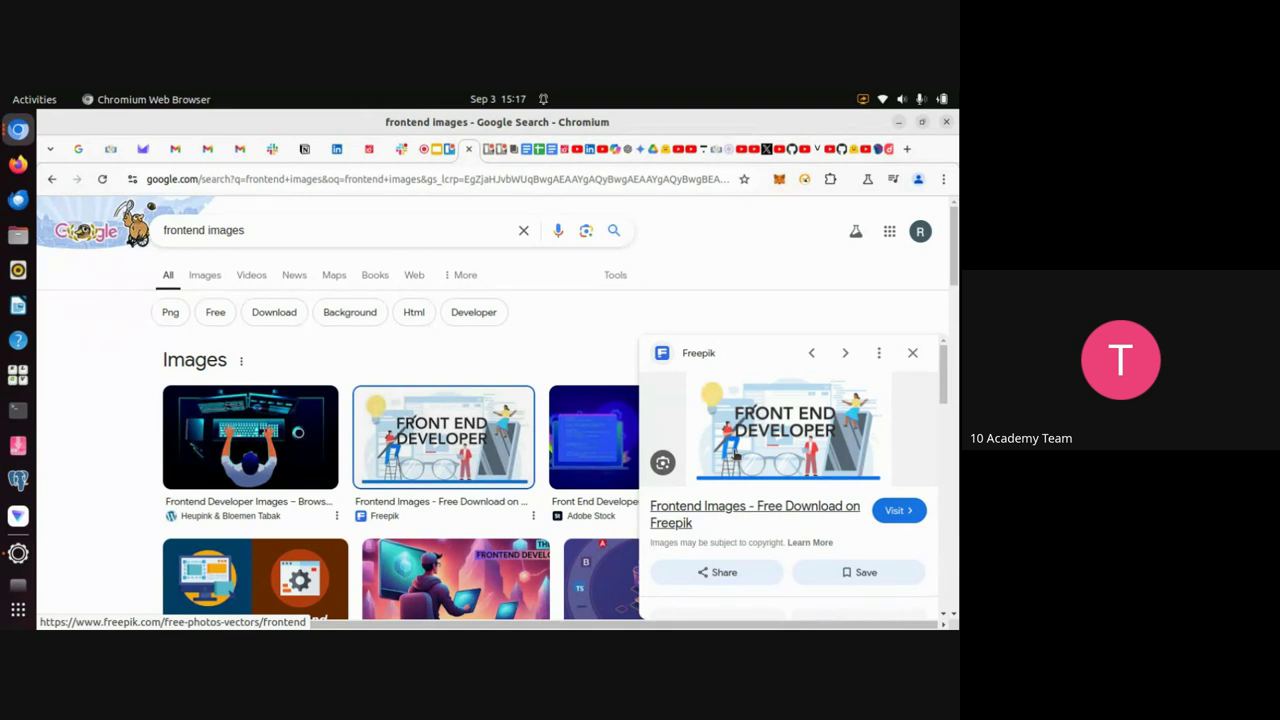
right_click(749, 440)
key("v")
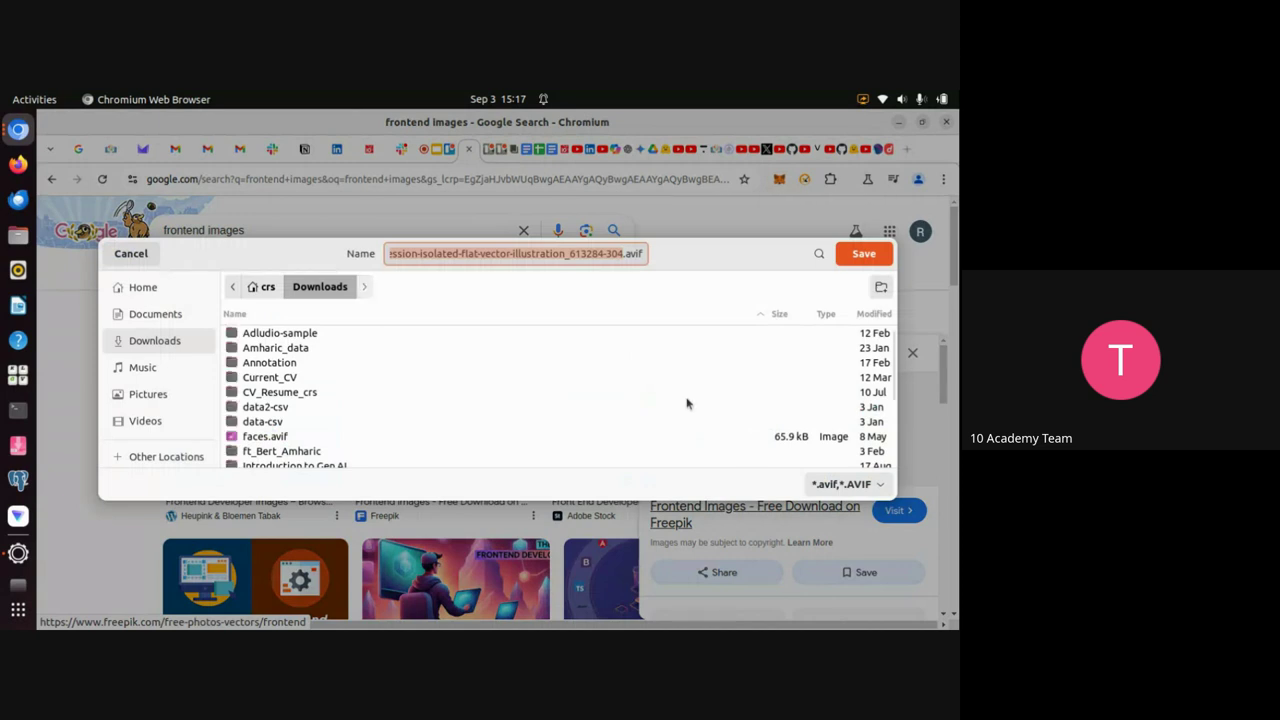
key("BackSpace")
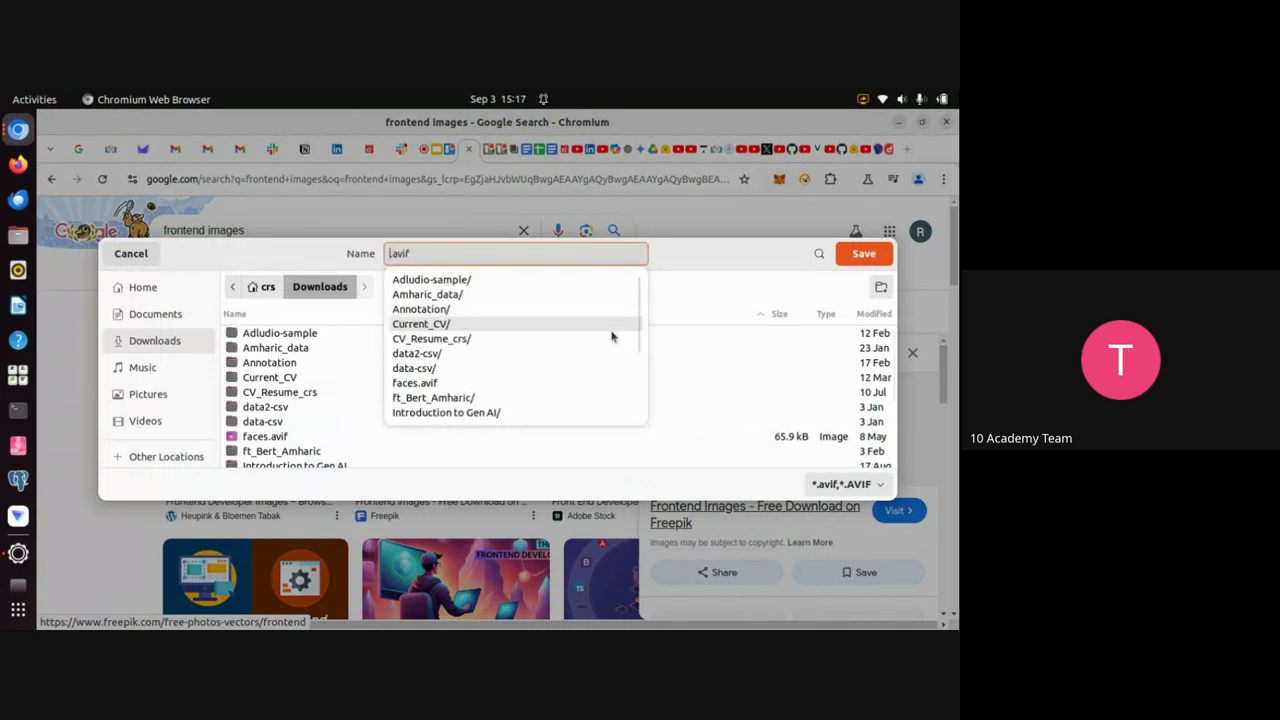
type("frontent")
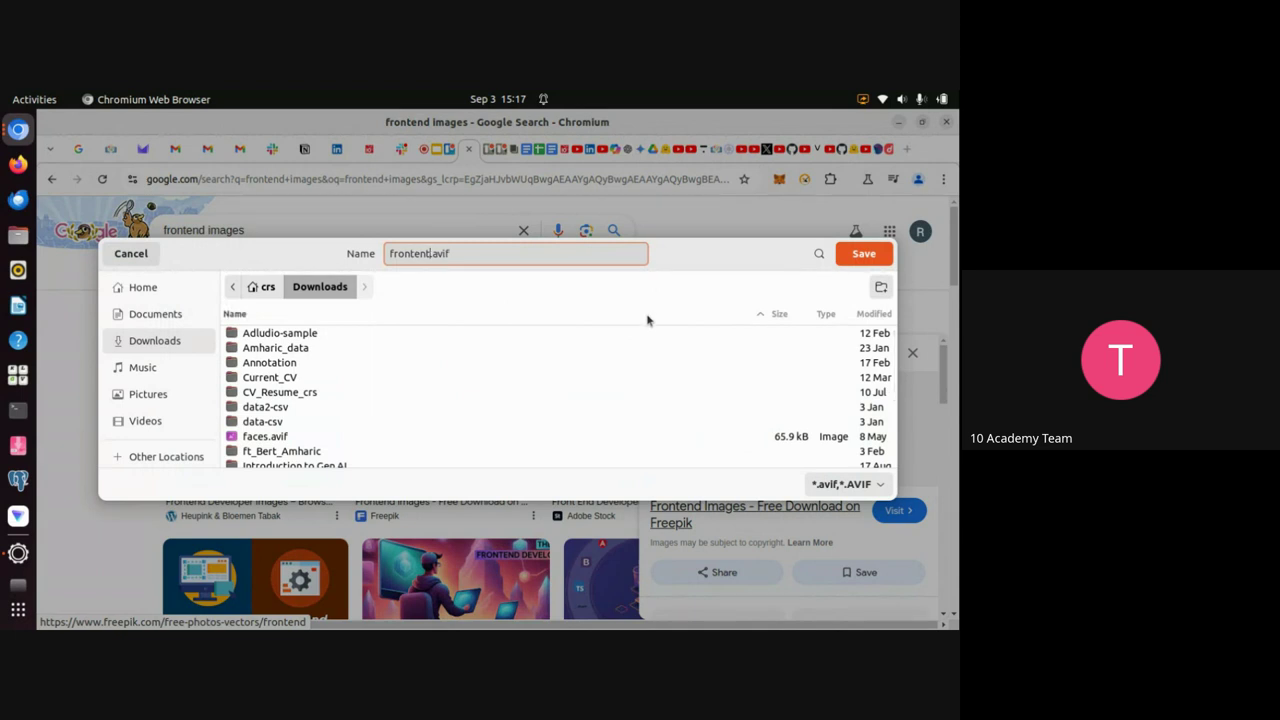
key("Return")
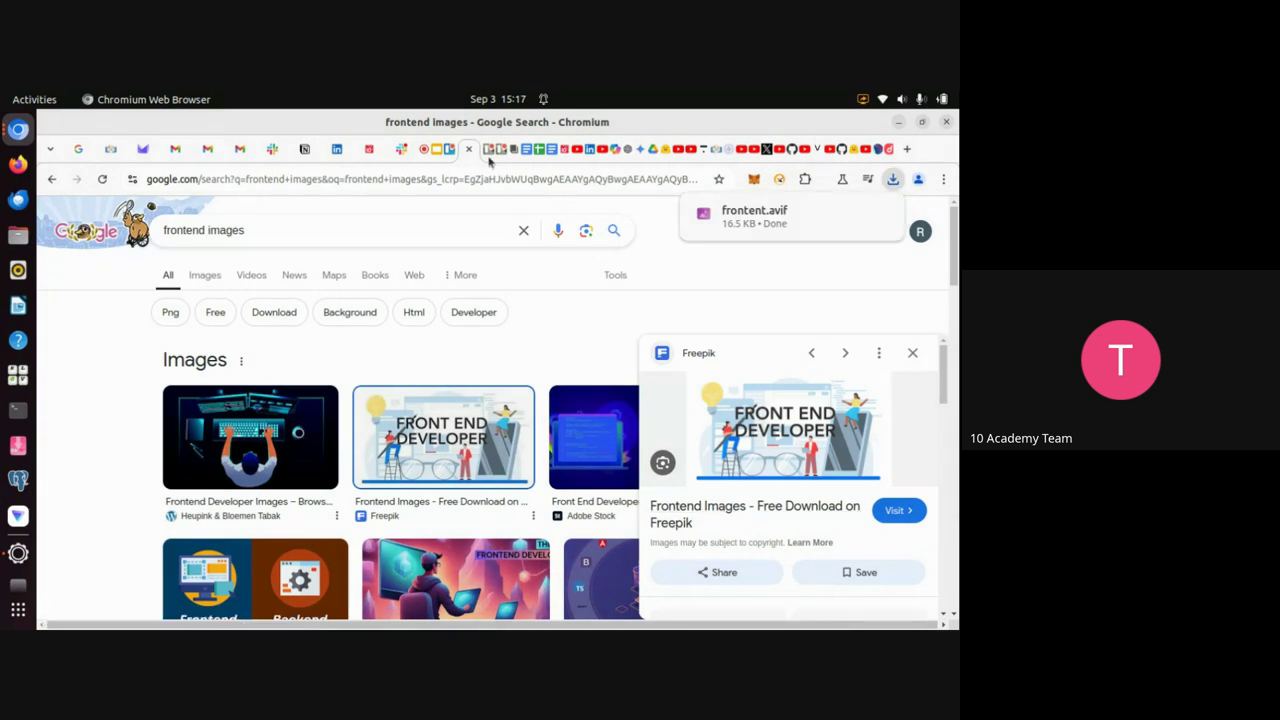
Return to the Trello tab, close the "Create frontend" card and reopen it from the To Do list
left_click(452, 158)
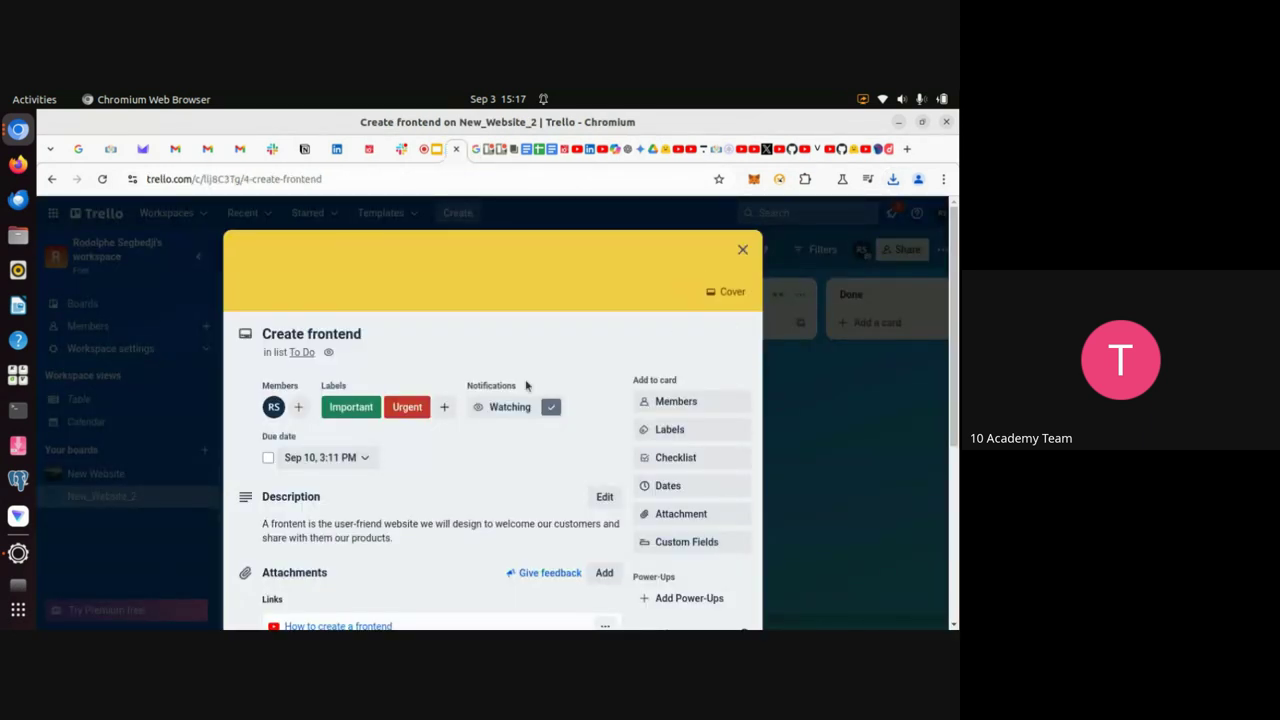
scroll(520, 497, "down", 5)
scroll(520, 497, "up", 5)
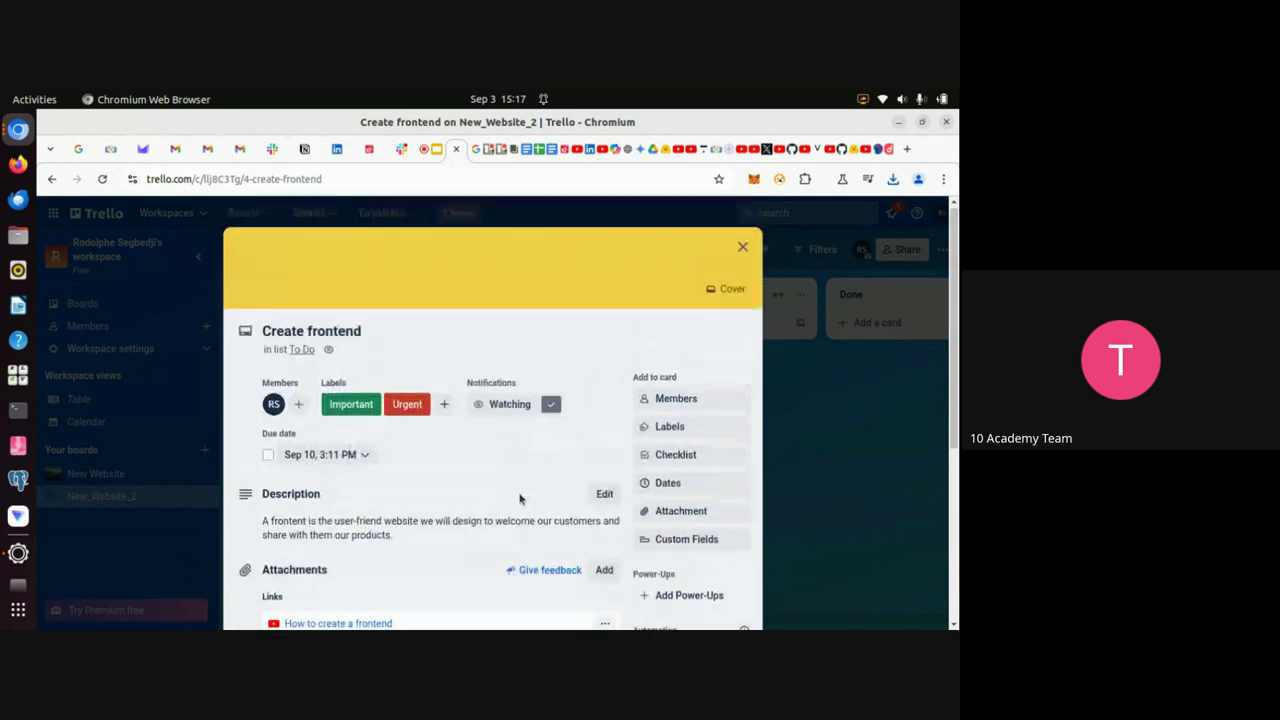
left_click(743, 250)
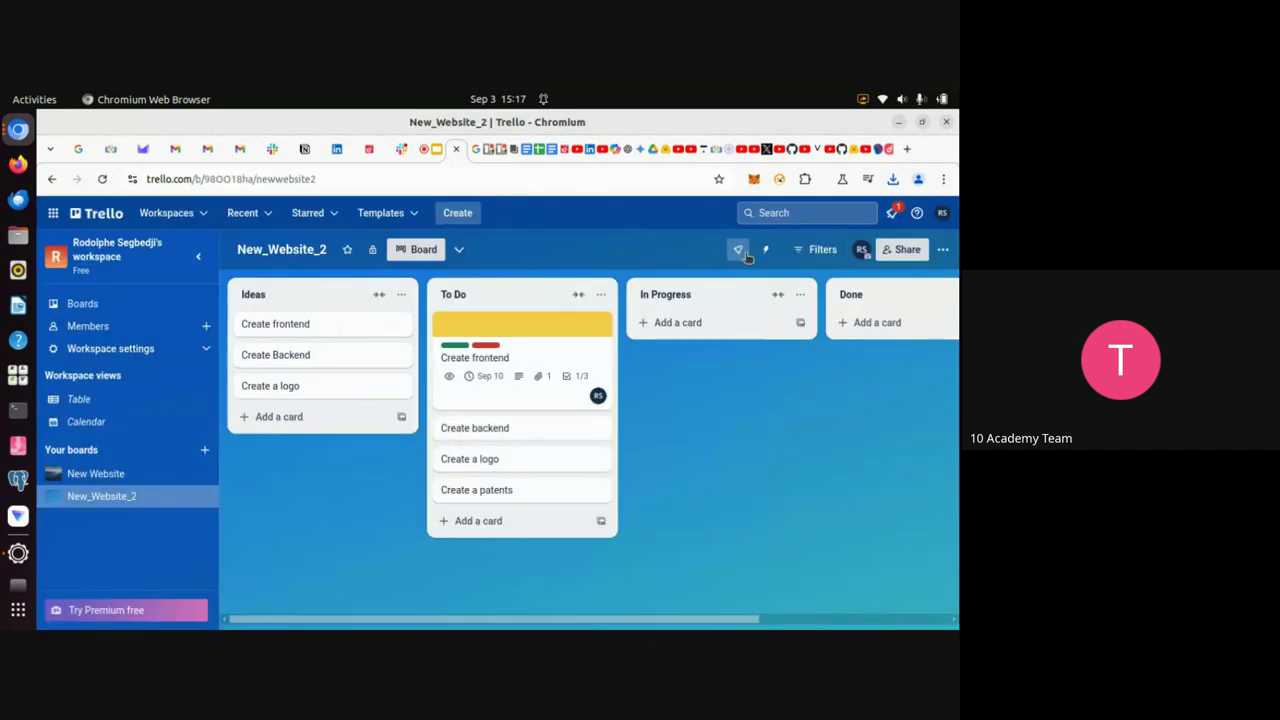
left_click(505, 342)
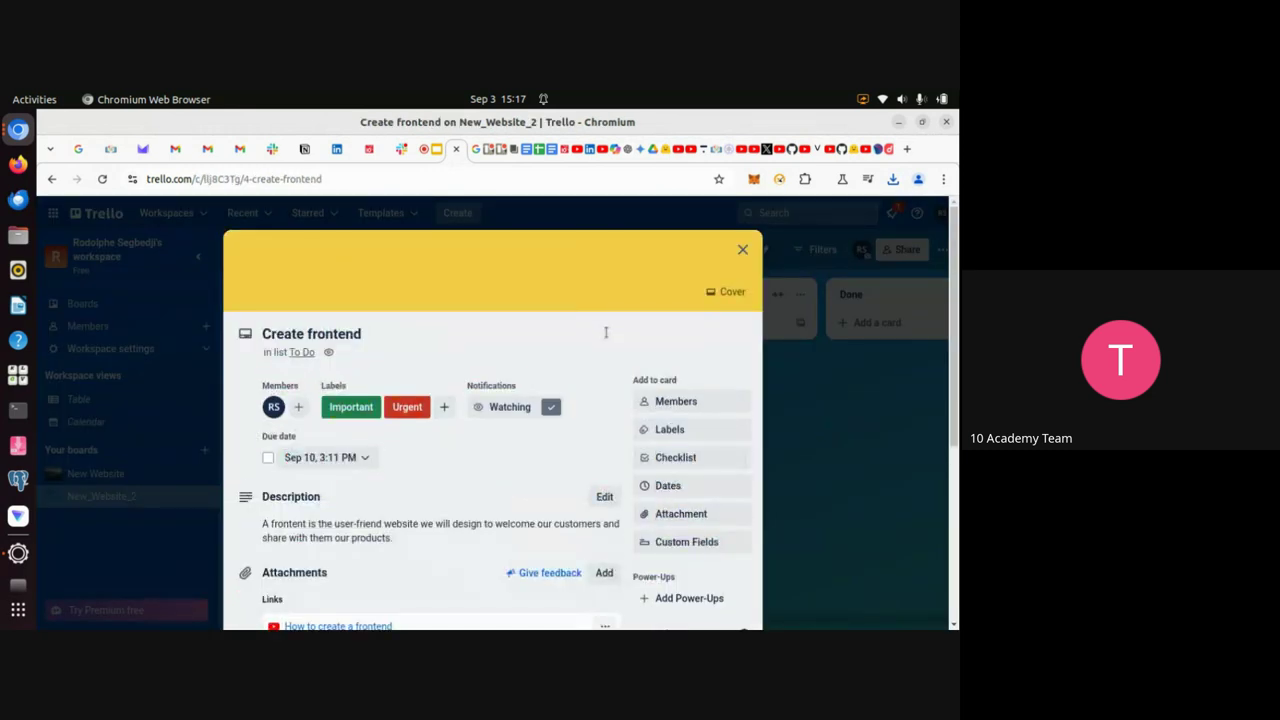
Look through the "Create frontend" card's fields, attachments, checklist and available actions for a way to add an image
left_click(605, 332)
scroll(683, 522, "down", 3)
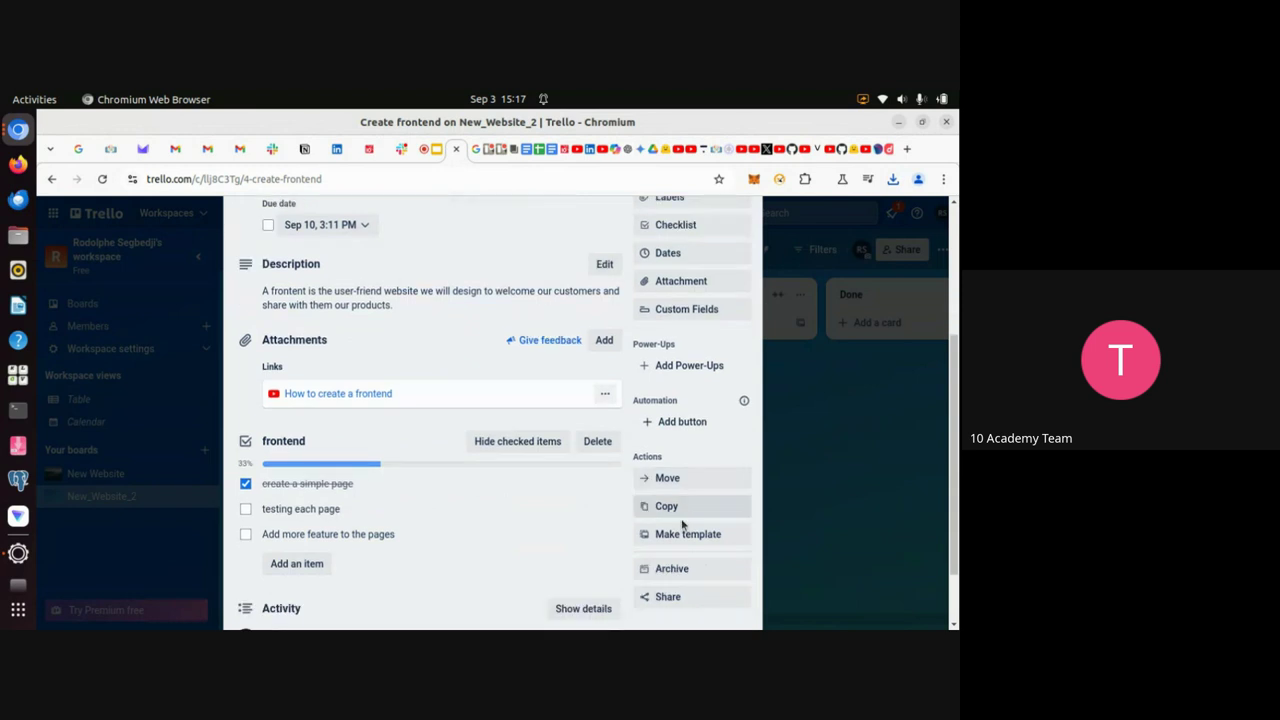
scroll(683, 522, "up", 3)
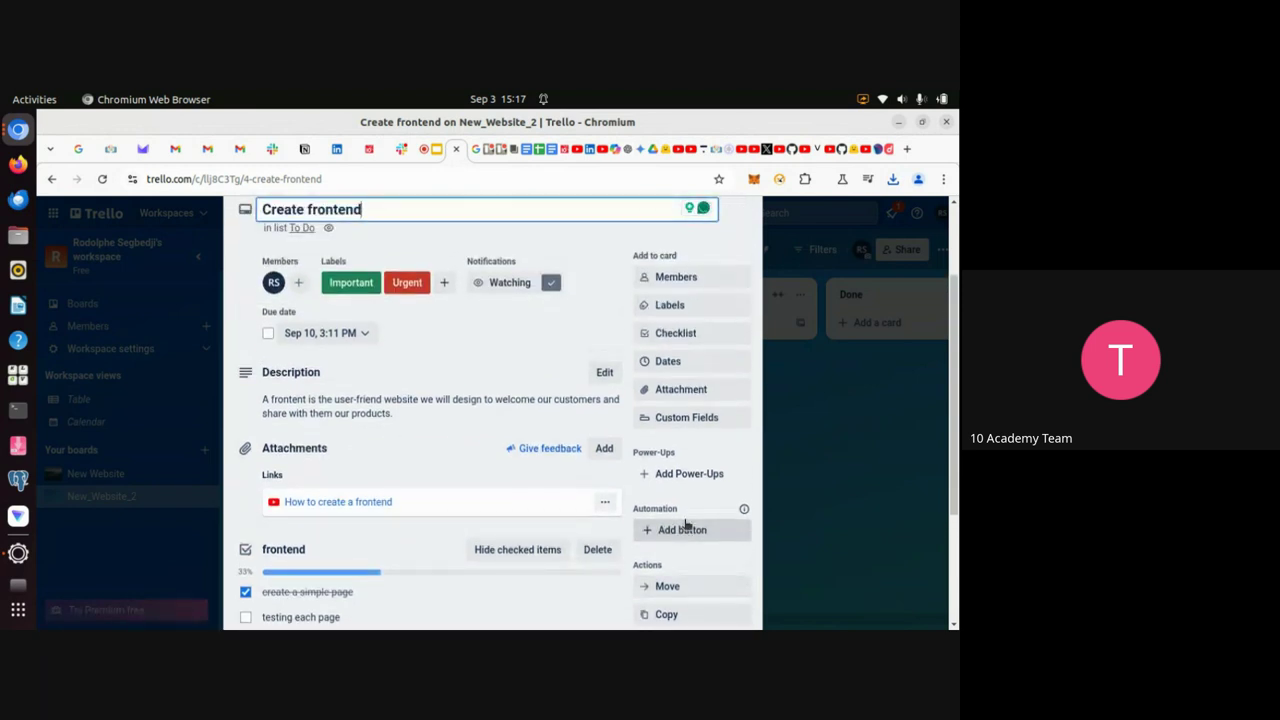
scroll(686, 524, "down", 2)
scroll(686, 526, "up", 2)
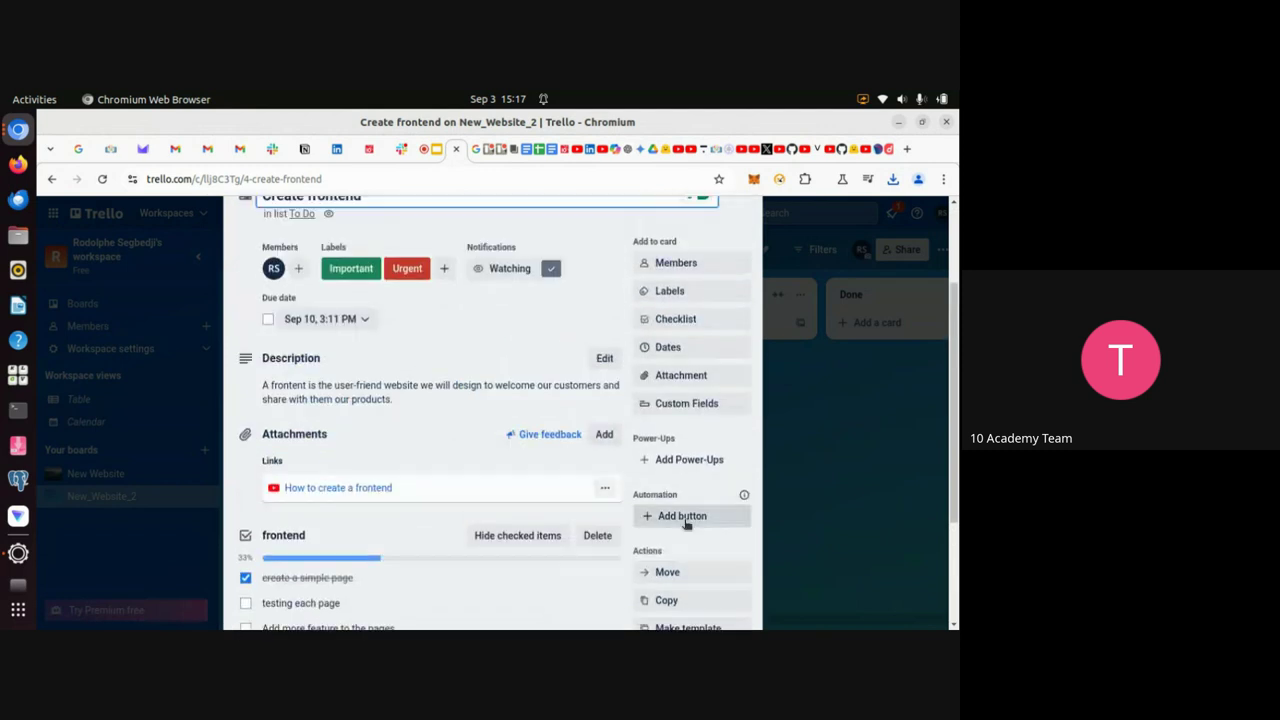
scroll(686, 524, "up", 1)
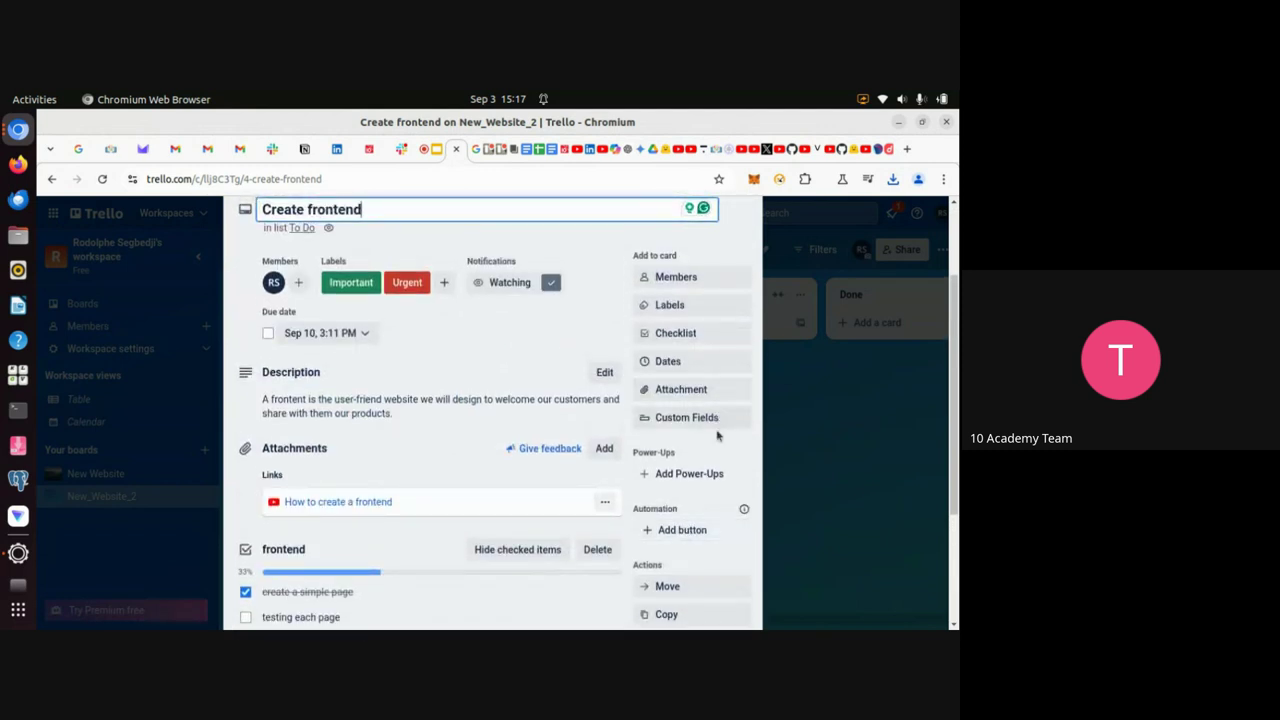
scroll(716, 435, "up", 2)
left_click(748, 347)
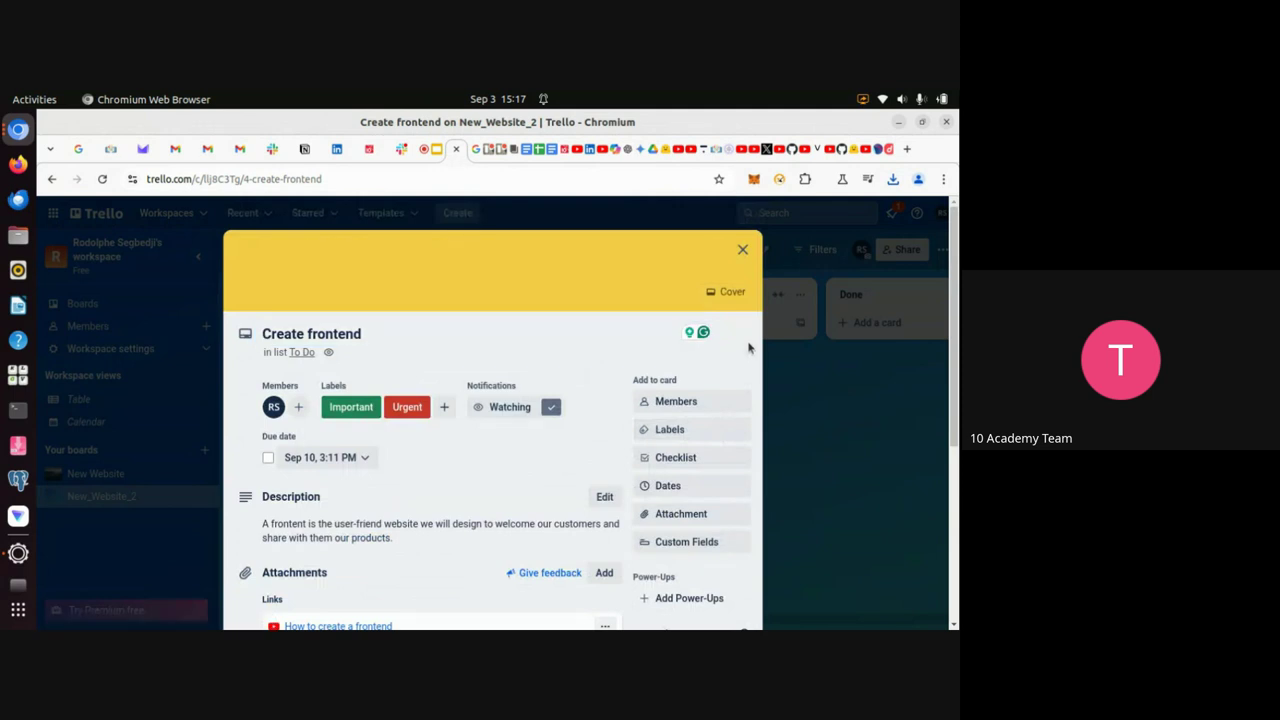
Open the cover settings of the "Create frontend" card
scroll(698, 502, "down", 2)
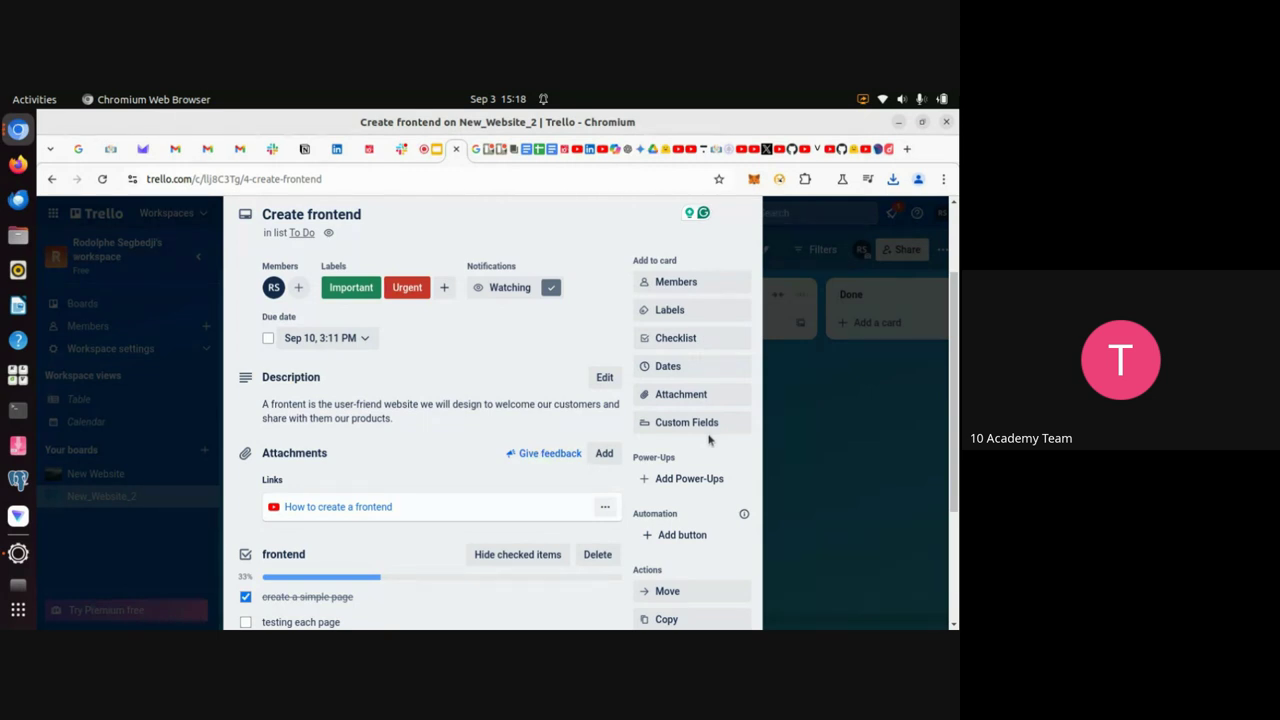
scroll(709, 440, "down", 4)
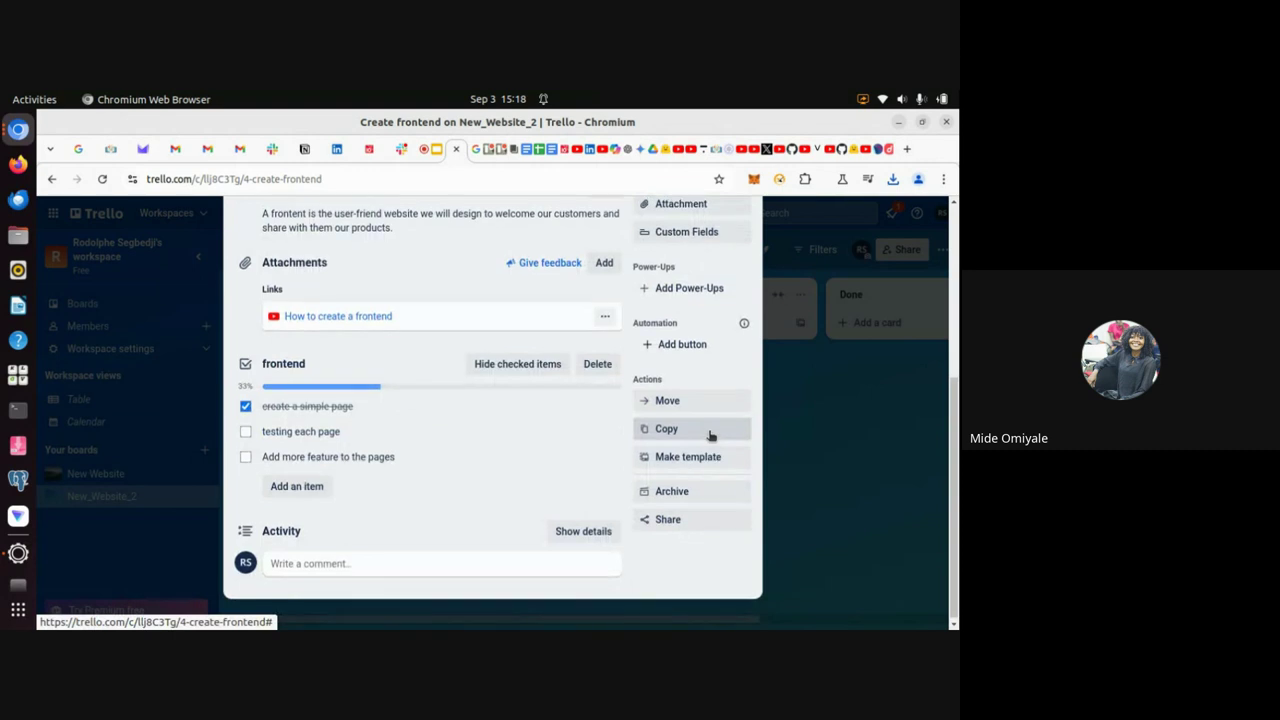
scroll(709, 435, "up", 4)
scroll(709, 435, "up", 2)
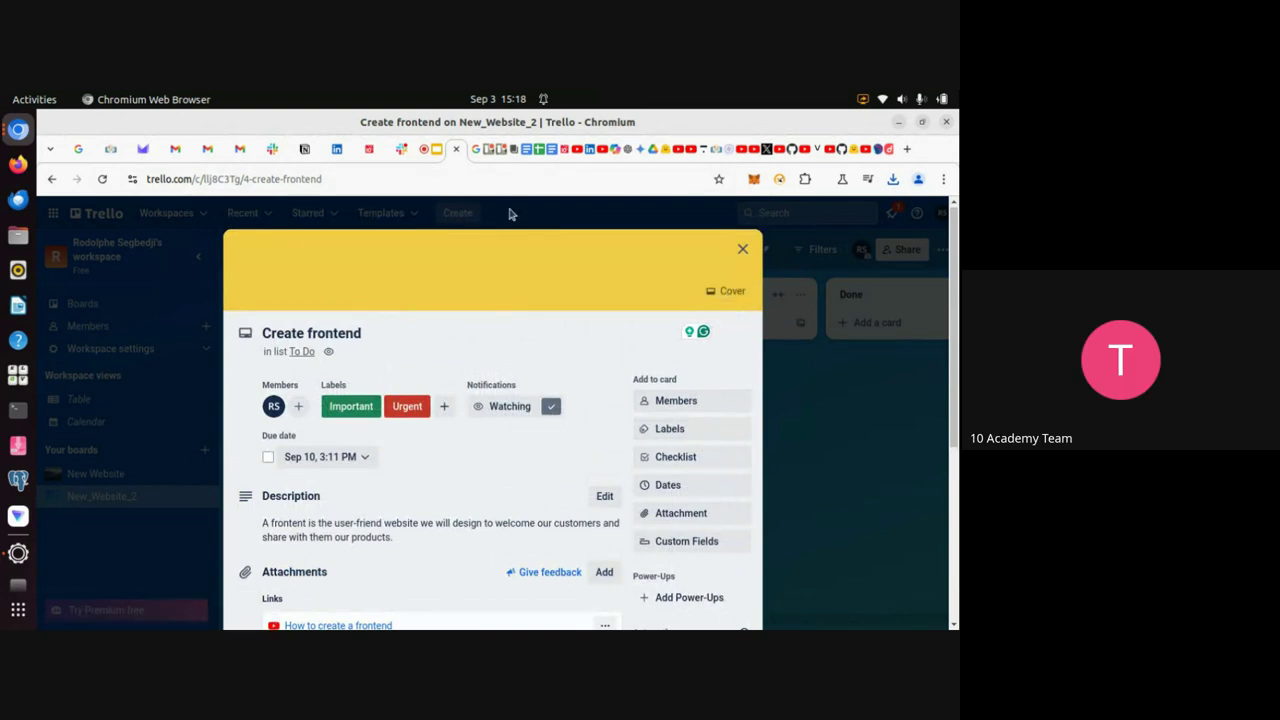
left_click(726, 293)
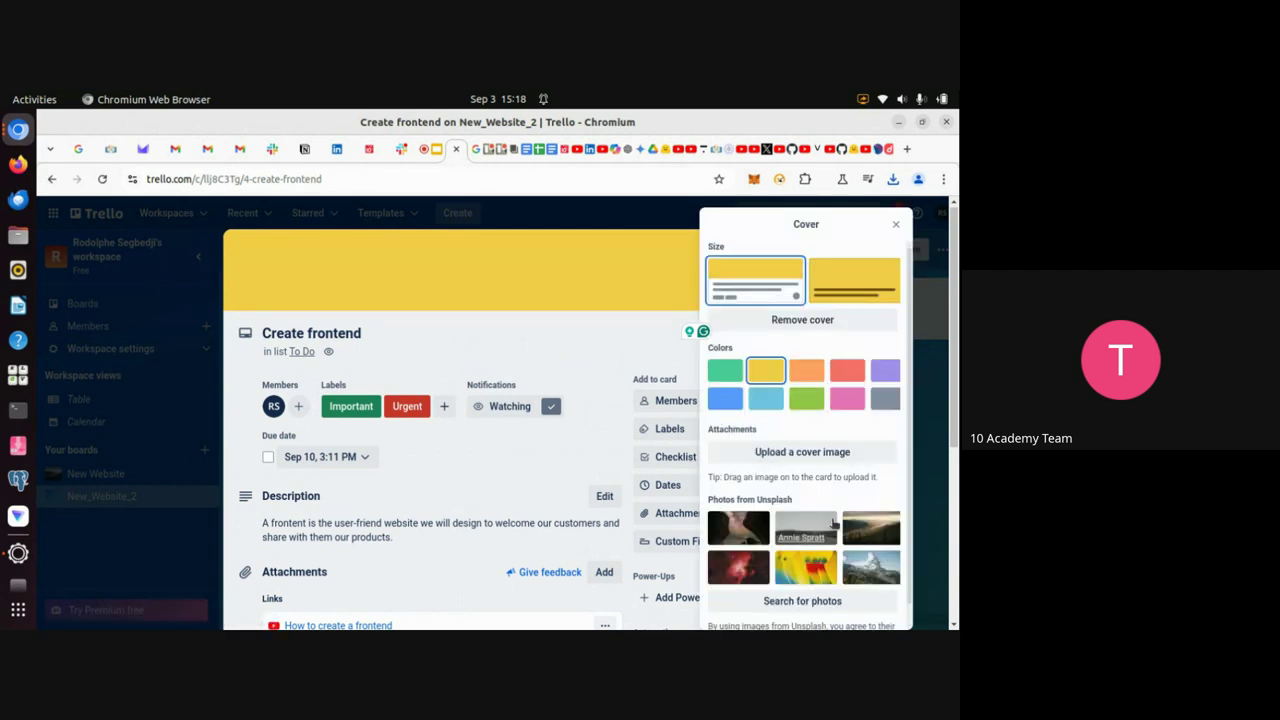